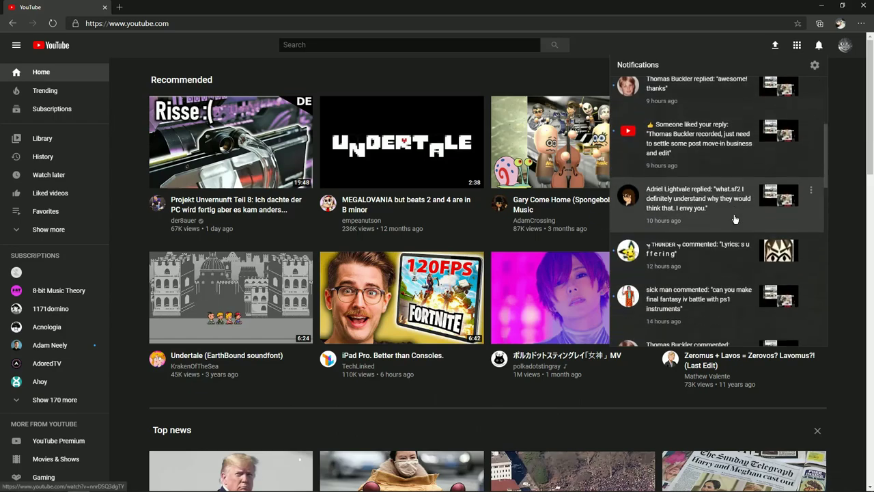
- Look through the YouTube notifications for a viewer's song request and close the browser
{"action": "scroll", "coordinate": [735, 219], "scroll_direction": "down", "scroll_amount": 1}
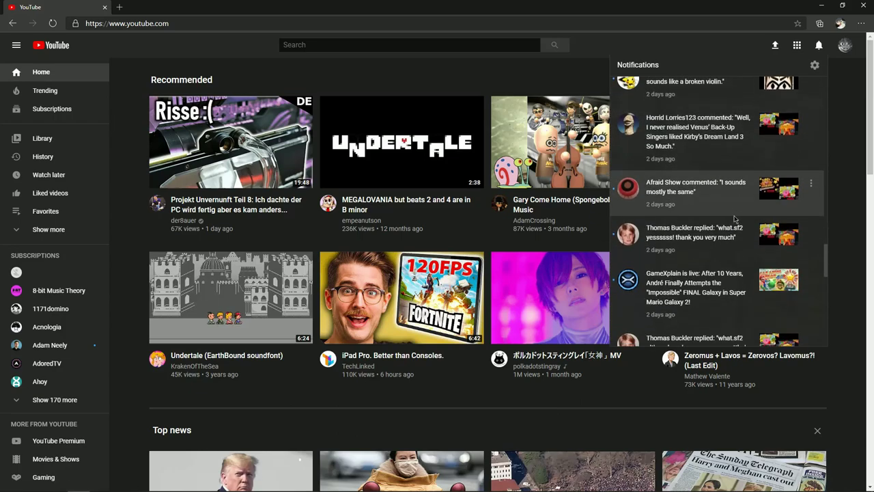
{"action": "scroll", "coordinate": [735, 218], "scroll_direction": "down", "scroll_amount": 5}
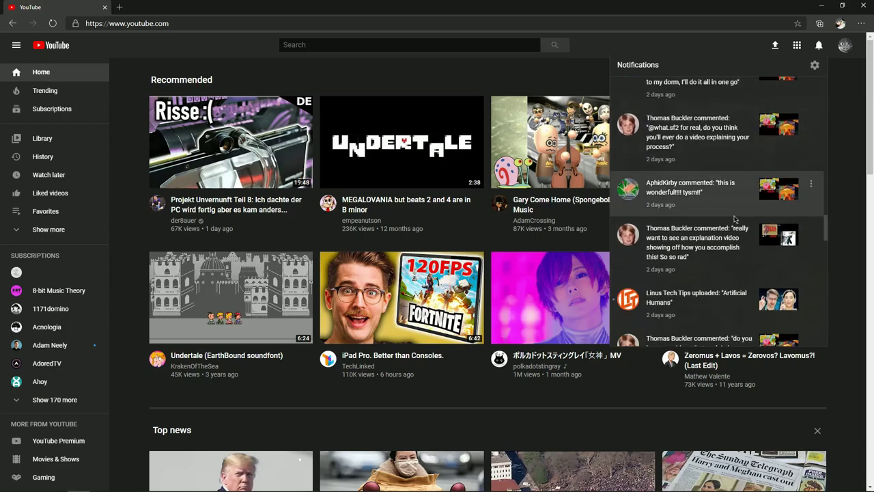
{"action": "scroll", "coordinate": [734, 219], "scroll_direction": "down", "scroll_amount": 1}
{"action": "scroll", "coordinate": [735, 219], "scroll_direction": "down", "scroll_amount": 5}
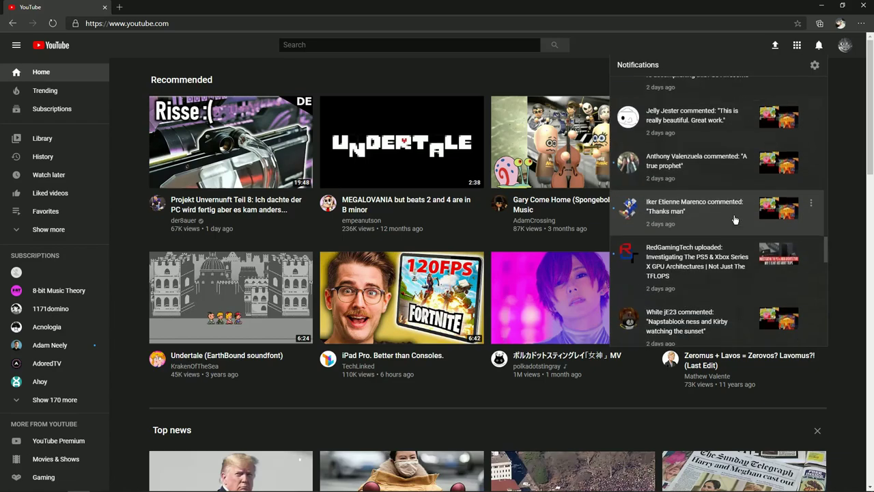
{"action": "scroll", "coordinate": [735, 219], "scroll_direction": "down", "scroll_amount": 2}
{"action": "scroll", "coordinate": [735, 219], "scroll_direction": "up", "scroll_amount": 3}
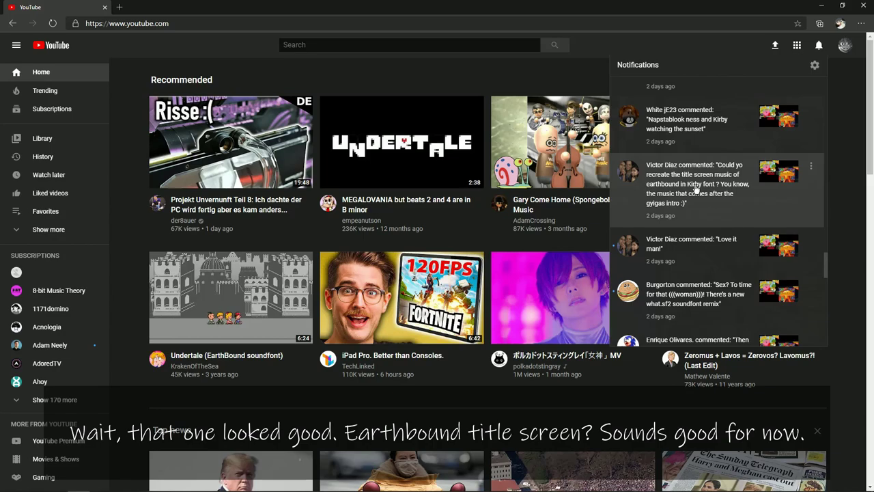
{"action": "scroll", "coordinate": [697, 184], "scroll_direction": "up", "scroll_amount": 5}
{"action": "left_click", "coordinate": [861, 6]}
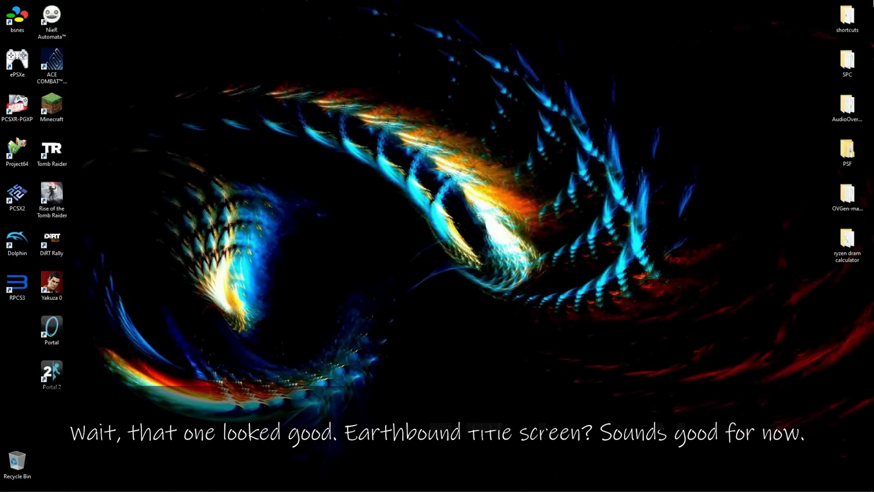
- Open the SPC folder on the desktop and launch JCOM - SPC.exe from it
{"action": "double_click", "coordinate": [845, 65]}
{"action": "scroll", "coordinate": [290, 218], "scroll_direction": "down", "scroll_amount": 6}
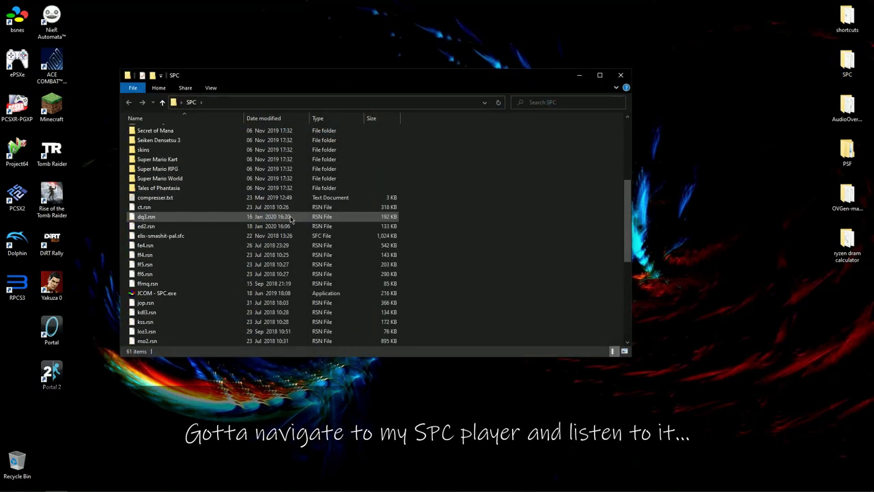
{"action": "left_click", "coordinate": [157, 294]}
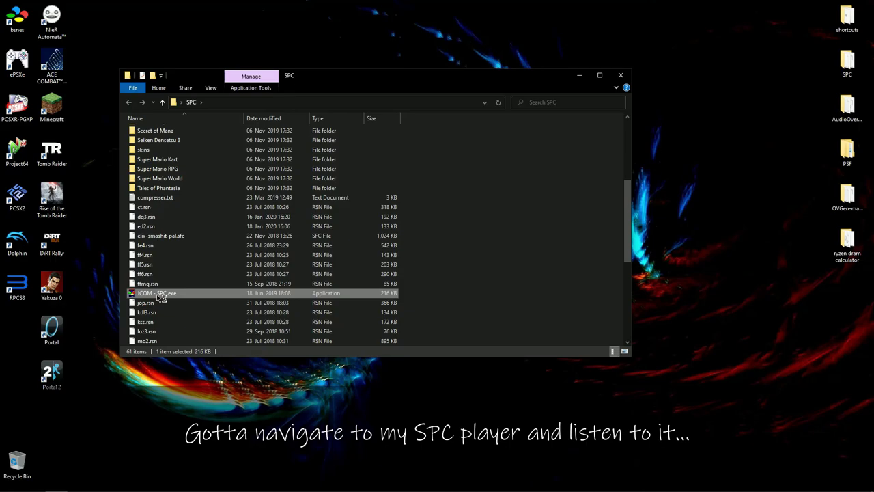
{"action": "double_click", "coordinate": [159, 294]}
- Load mo2.rsn into the SPC player and skip ahead to Earthbound's Title Screen song
{"action": "left_click", "coordinate": [5, 16]}
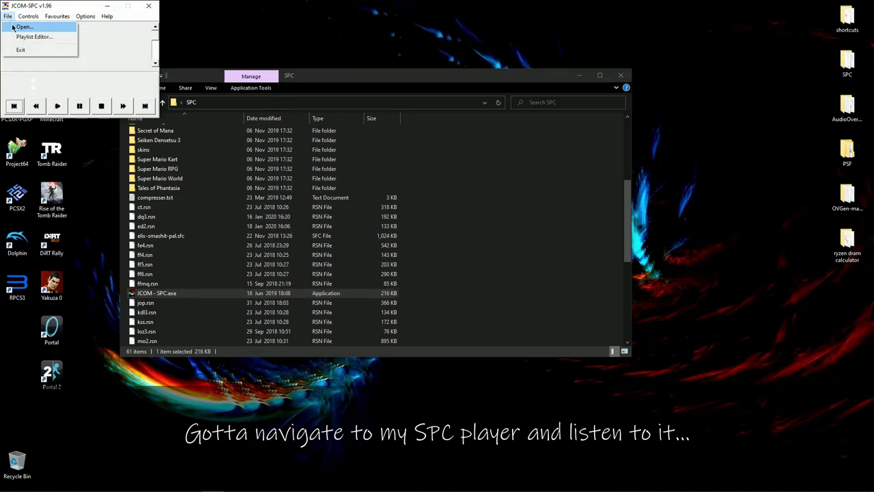
{"action": "left_click", "coordinate": [12, 27]}
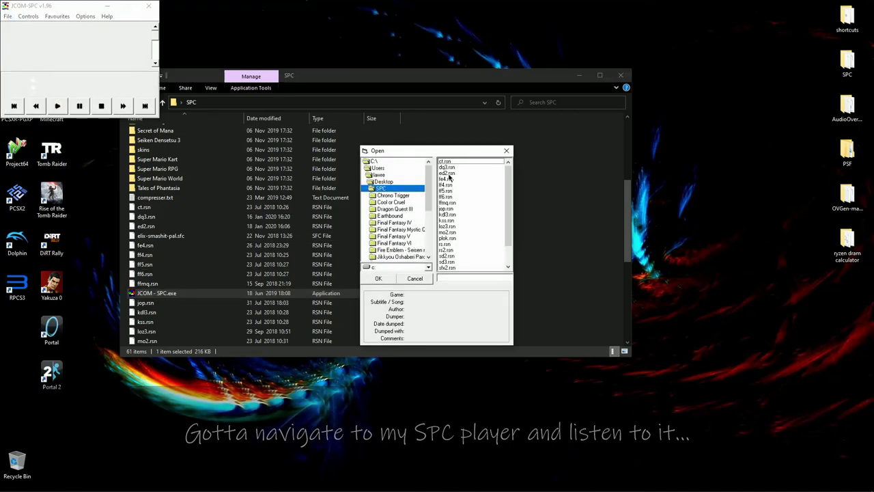
{"action": "double_click", "coordinate": [447, 233]}
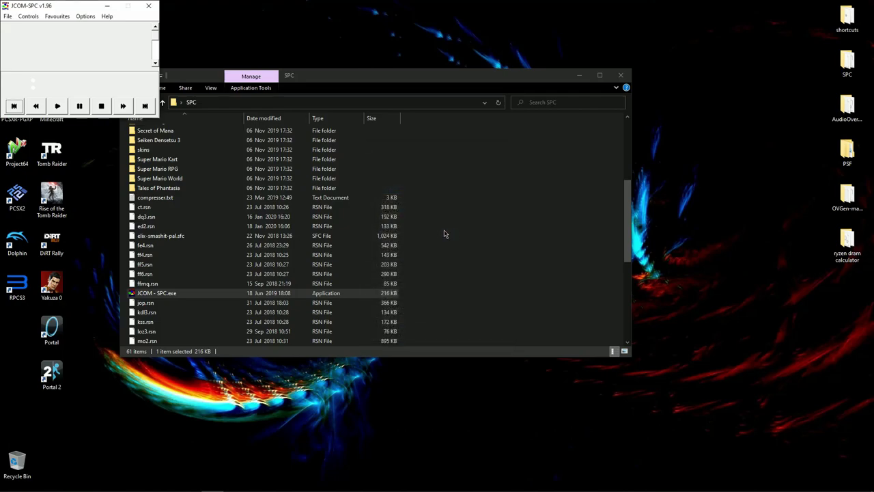
{"action": "left_click", "coordinate": [146, 106]}
- Show the SPC player's Control Box and close the SPC folder window
{"action": "left_click", "coordinate": [27, 16]}
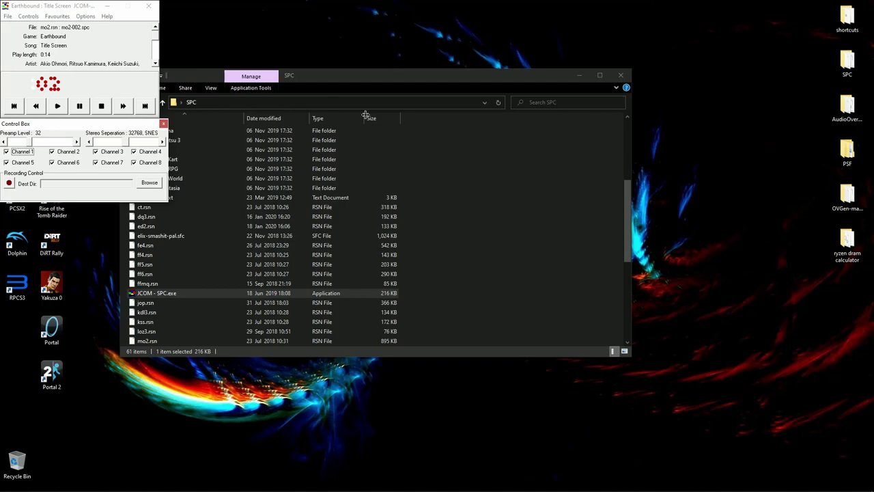
{"action": "left_click", "coordinate": [527, 316]}
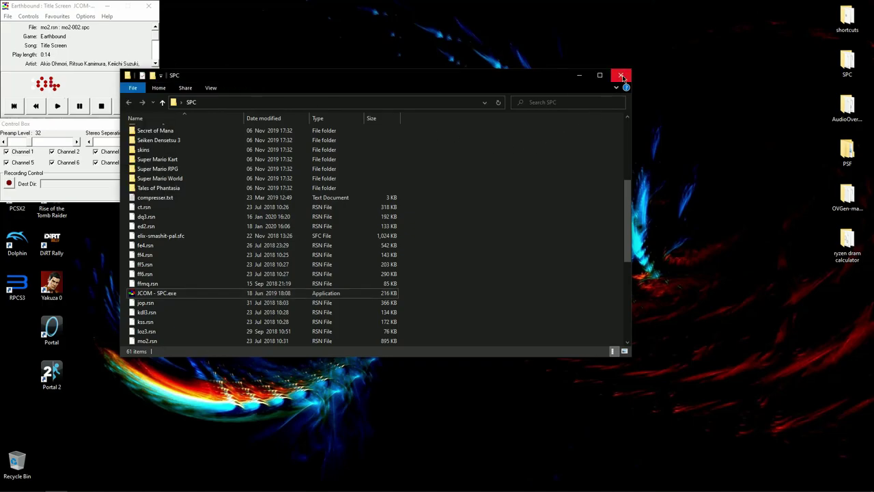
{"action": "left_click", "coordinate": [621, 75]}
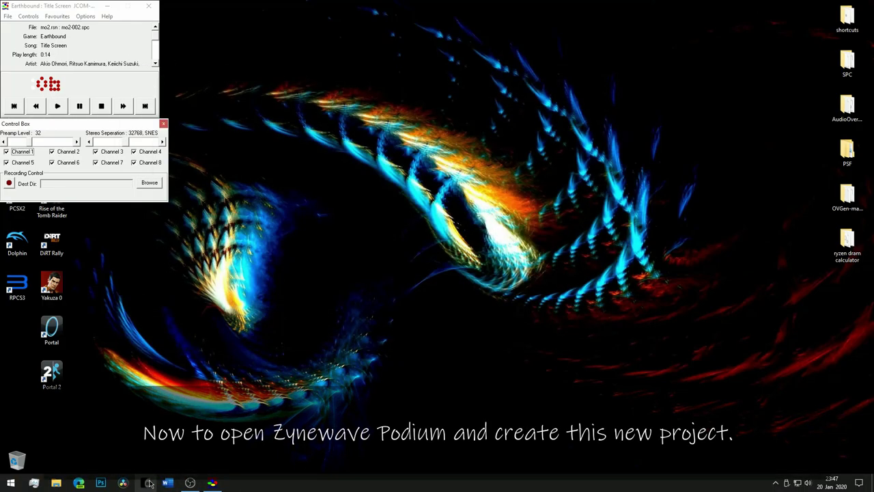
- Switch to Podium and create a new stereo project named "earthbound title"
{"action": "left_click", "coordinate": [149, 483]}
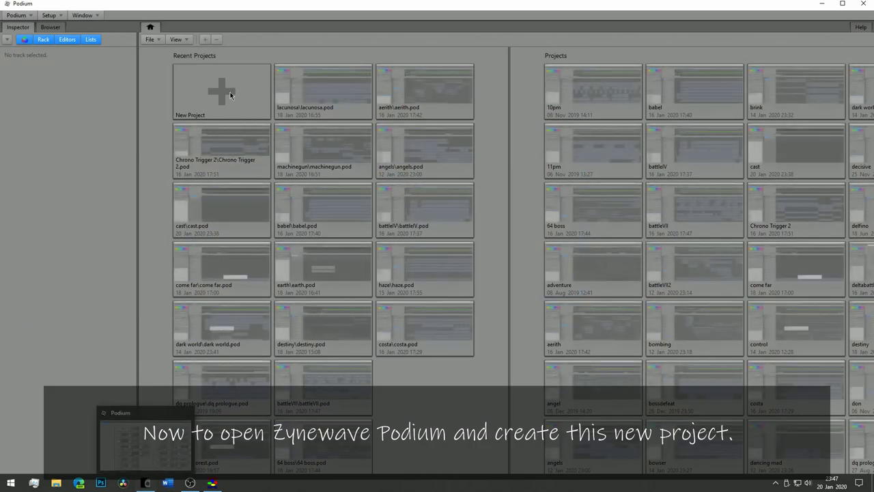
{"action": "left_click", "coordinate": [228, 93]}
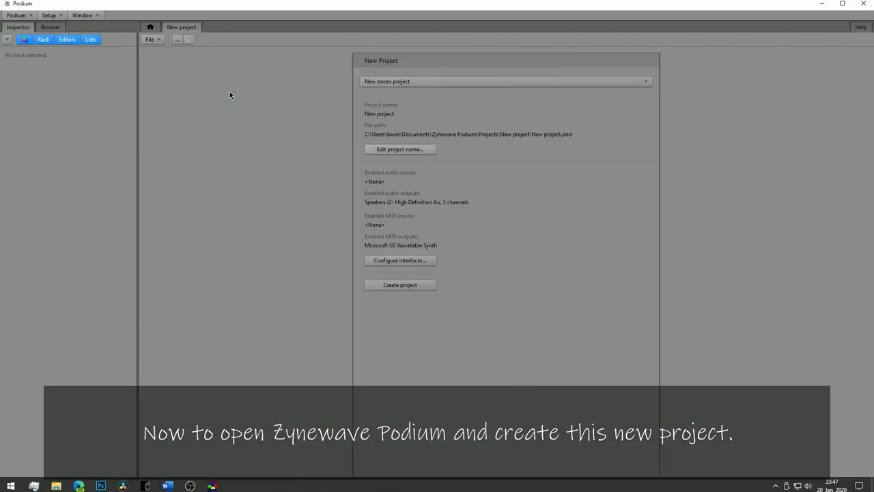
{"action": "left_click", "coordinate": [392, 150]}
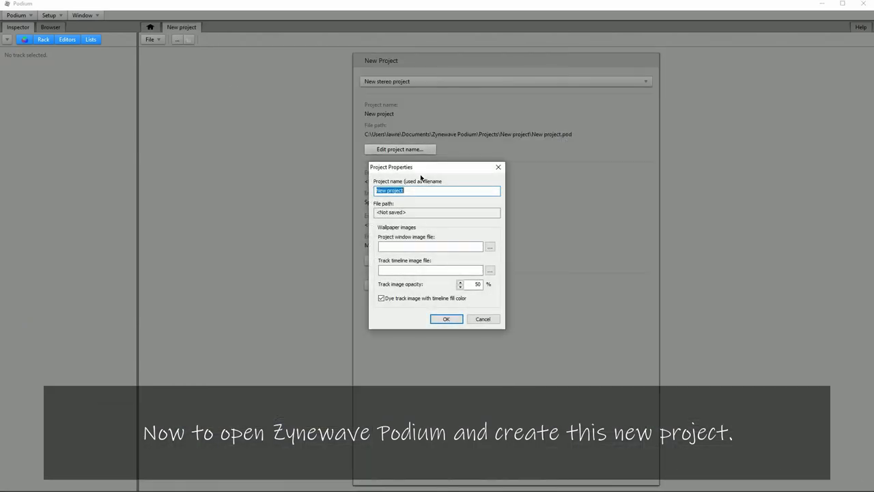
{"action": "type", "text": "earthbound title"}
{"action": "key", "text": "Return"}
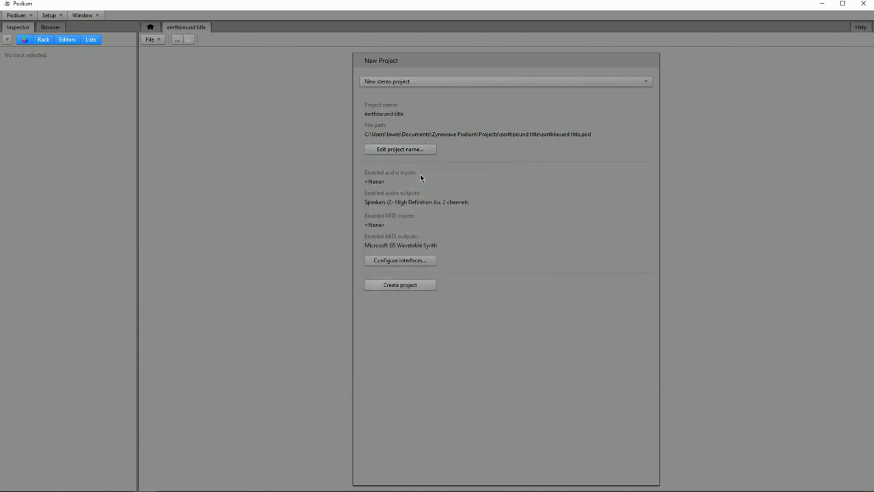
{"action": "left_click", "coordinate": [415, 285]}
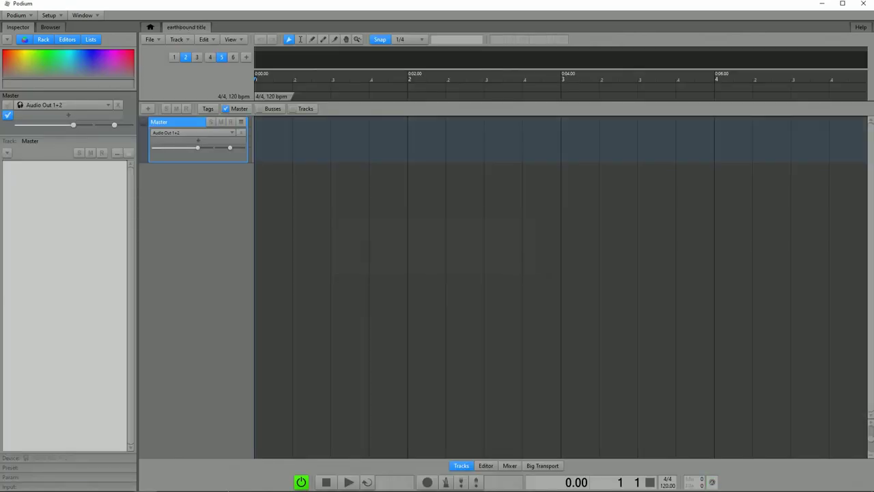
- Stop the song in JCOM-SPC and return to the Podium project
{"action": "left_click", "coordinate": [212, 482]}
{"action": "left_click", "coordinate": [100, 108]}
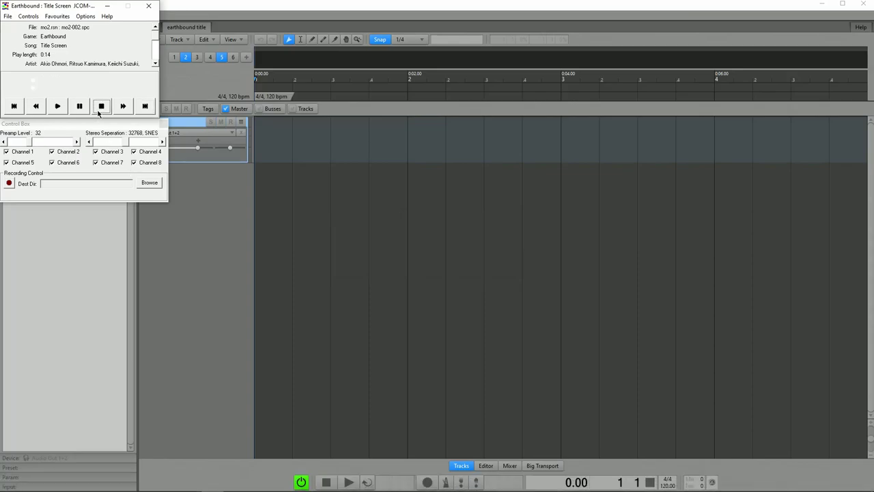
{"action": "left_click", "coordinate": [300, 139]}
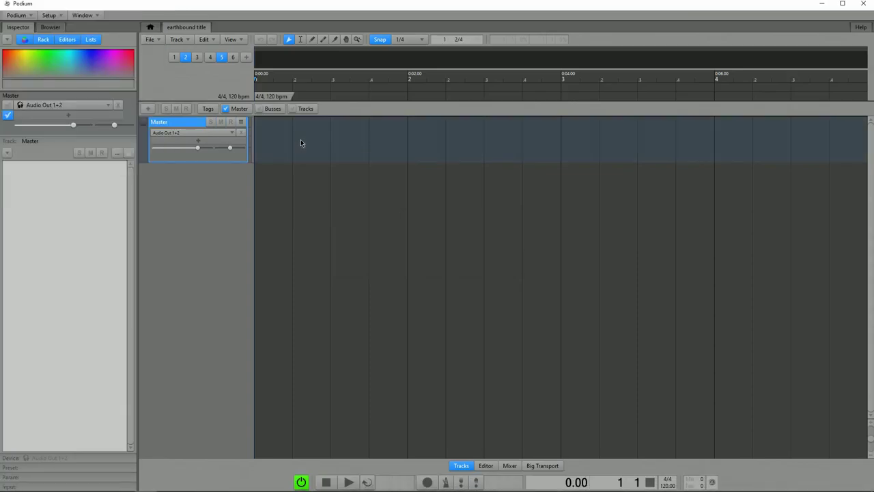
- Add a track named "trumpet1" and assign the C700VST instrument to it
{"action": "left_click", "coordinate": [148, 108]}
{"action": "type", "text": "trump"}
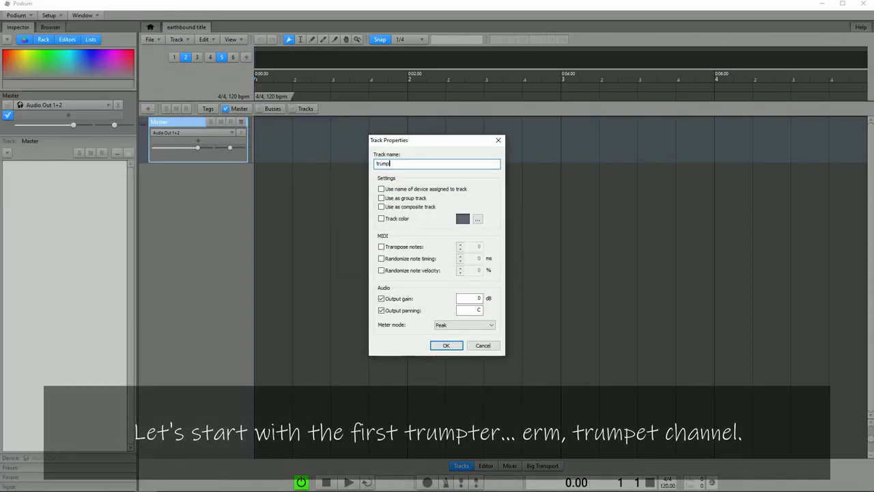
{"action": "type", "text": "et"}
{"action": "key", "text": "BackSpace"}
{"action": "type", "text": "et1"}
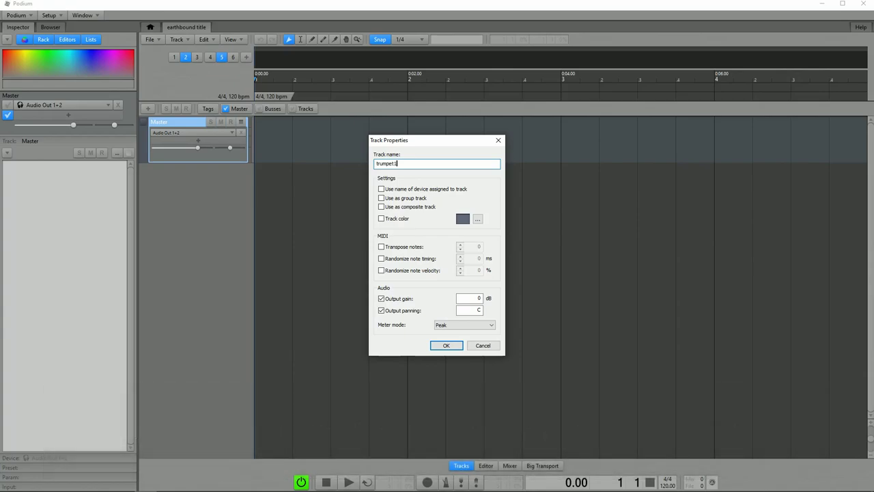
{"action": "key", "text": "Return"}
{"action": "left_click", "coordinate": [211, 186]}
{"action": "left_click", "coordinate": [199, 217]}
- Open the Desktop > SPC > Kirby's Dreamland 3 folder in File Explorer and move its window clear of the track headers
{"action": "mouse_move", "coordinate": [103, 488]}
{"action": "left_click", "coordinate": [55, 483]}
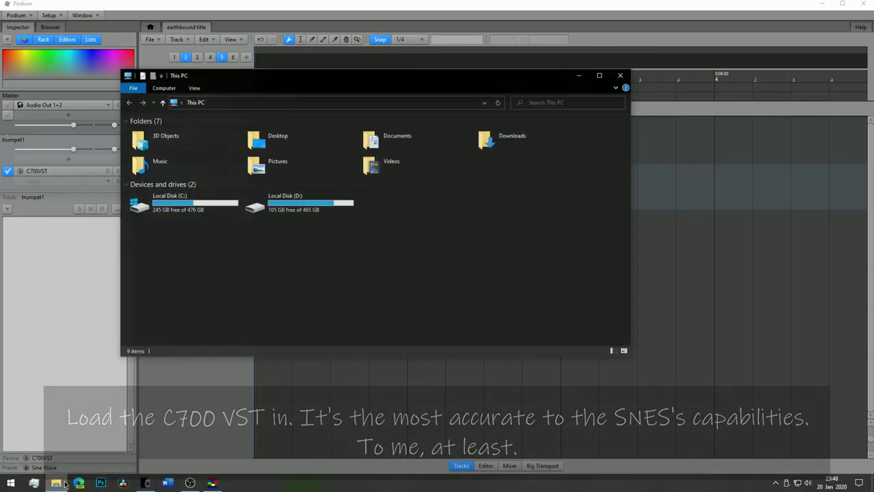
{"action": "double_click", "coordinate": [289, 140]}
{"action": "double_click", "coordinate": [199, 172]}
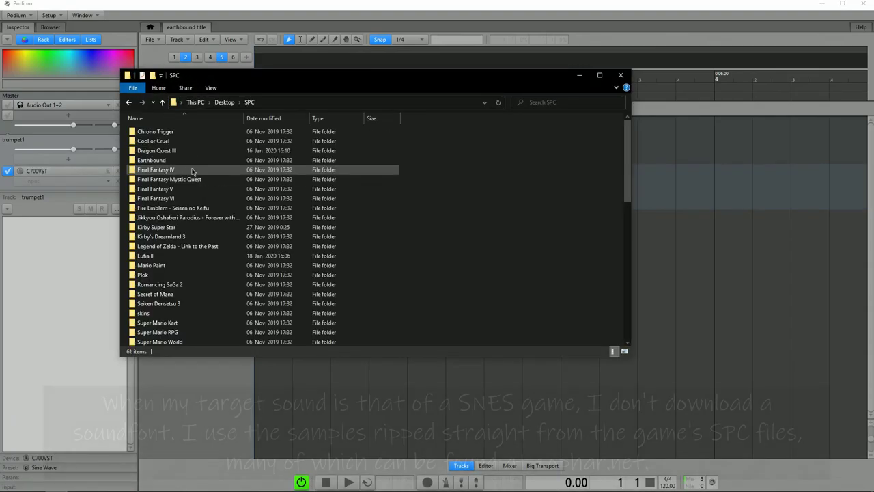
{"action": "double_click", "coordinate": [168, 236]}
{"action": "left_click_drag", "start_coordinate": [252, 82], "coordinate": [385, 213]}
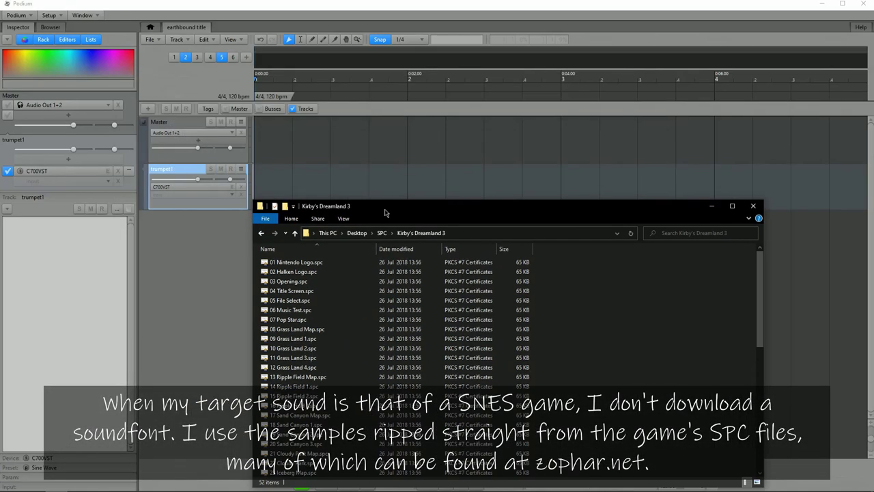
- Open trumpet1's C700VST editor and load 01 Nintendo Logo.spc from the Kirby's Dreamland 3 folder into it
{"action": "left_click", "coordinate": [216, 188]}
{"action": "left_click", "coordinate": [56, 483]}
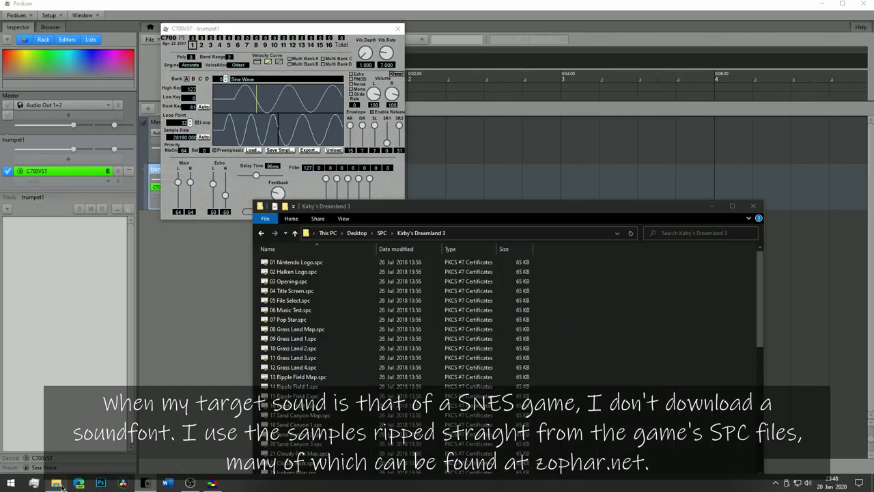
{"action": "left_click_drag", "start_coordinate": [433, 202], "coordinate": [466, 168]}
{"action": "left_click_drag", "start_coordinate": [327, 227], "coordinate": [251, 115]}
- Select sample number 0 in trumpet1's C700VST and close the plugin editor
{"action": "left_click", "coordinate": [220, 79]}
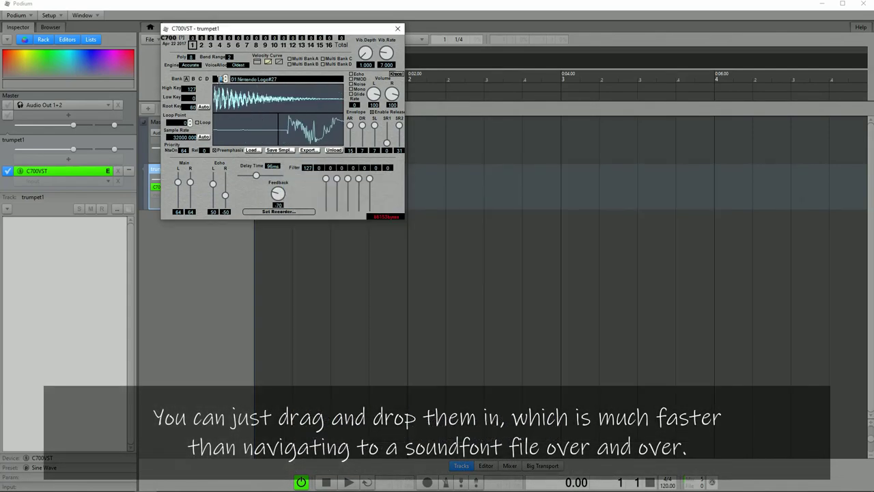
{"action": "type", "text": "0"}
{"action": "key", "text": "Return"}
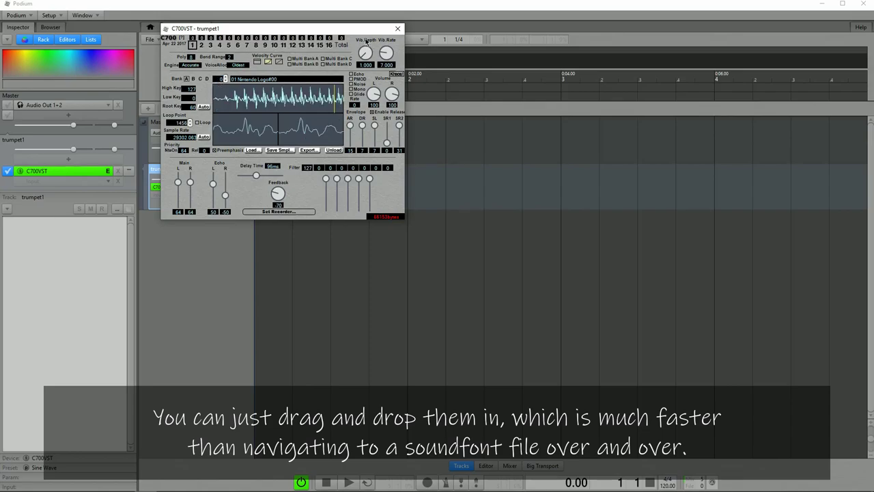
{"action": "left_click", "coordinate": [394, 30]}
- Switch to JCOM-SPC, mute channels 2 to 8, and play the Title Screen song with only channel 1
{"action": "left_click", "coordinate": [212, 485]}
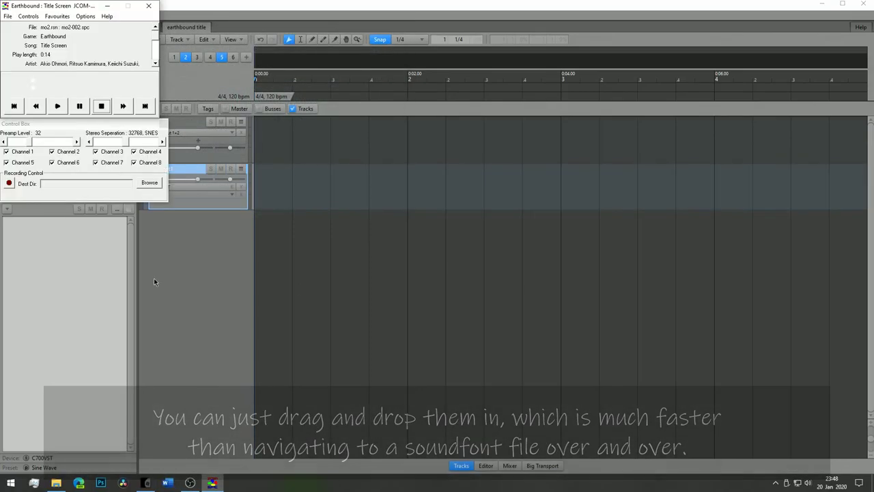
{"action": "left_click", "coordinate": [22, 163]}
{"action": "left_click", "coordinate": [68, 162]}
{"action": "left_click", "coordinate": [68, 152]}
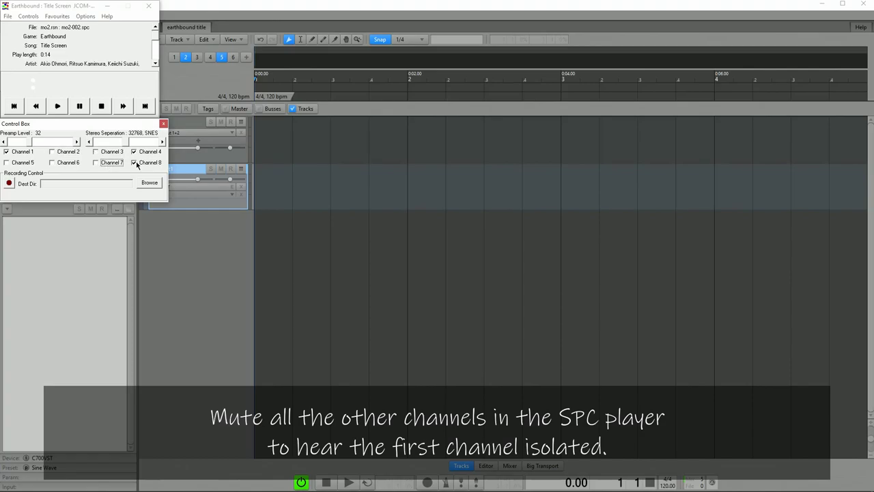
{"action": "left_click", "coordinate": [58, 106]}
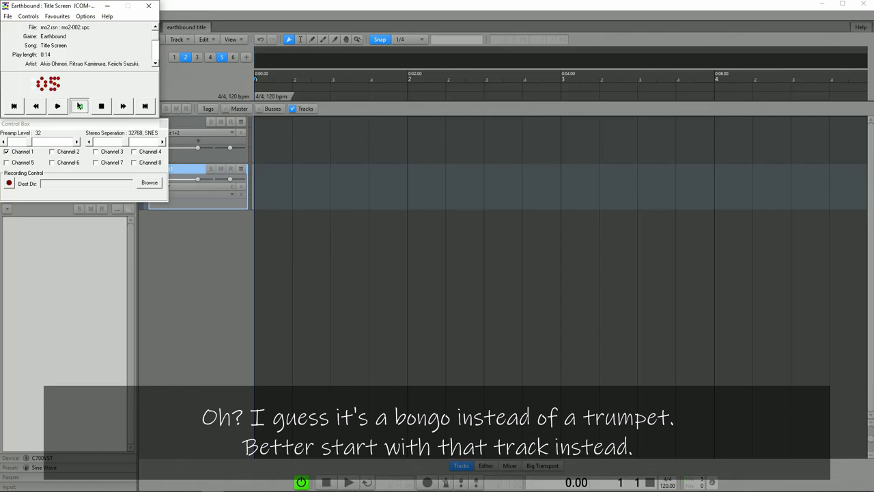
- Return to Podium, add a track named "bongos", and assign the C700VST instrument to it
{"action": "double_click", "coordinate": [182, 173]}
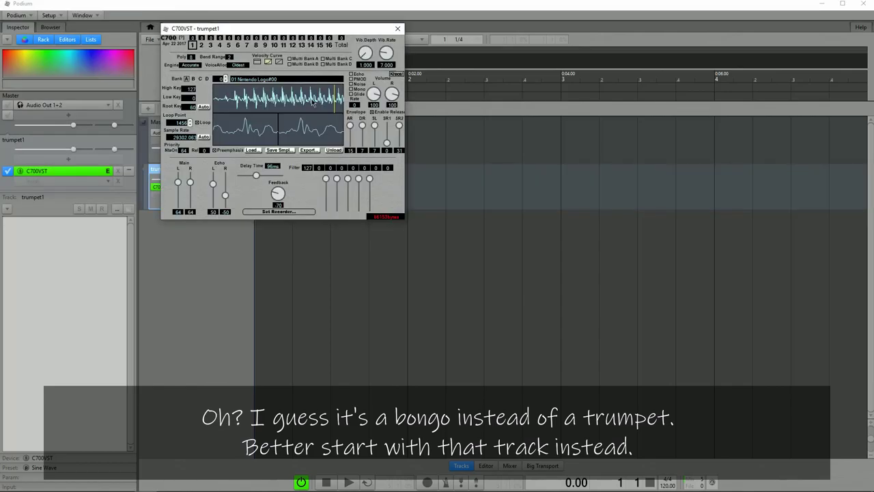
{"action": "left_click", "coordinate": [399, 29]}
{"action": "left_click", "coordinate": [148, 109]}
{"action": "type", "text": "bongos"}
{"action": "key", "text": "Return"}
{"action": "left_click", "coordinate": [181, 233]}
{"action": "left_click", "coordinate": [178, 264]}
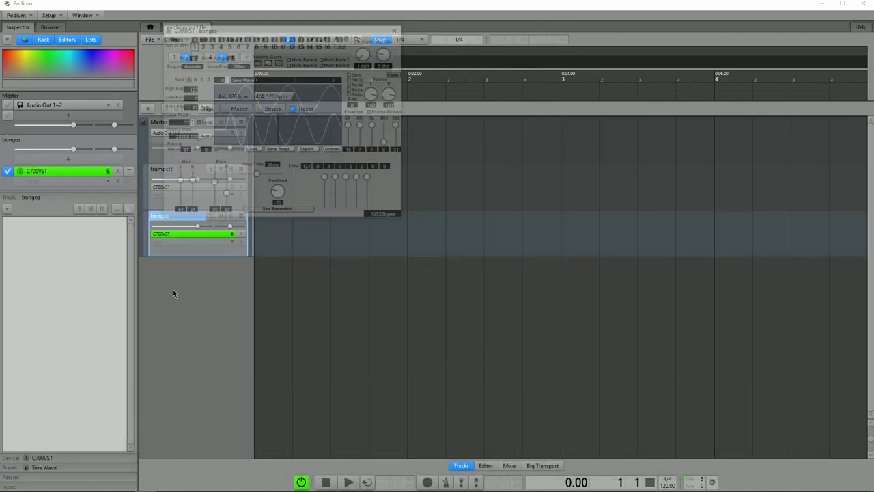
- Load the 42 Cast Montage .spc file into the bongos C700VST, select sample number 40, and close the plugin editor
{"action": "left_click", "coordinate": [56, 483]}
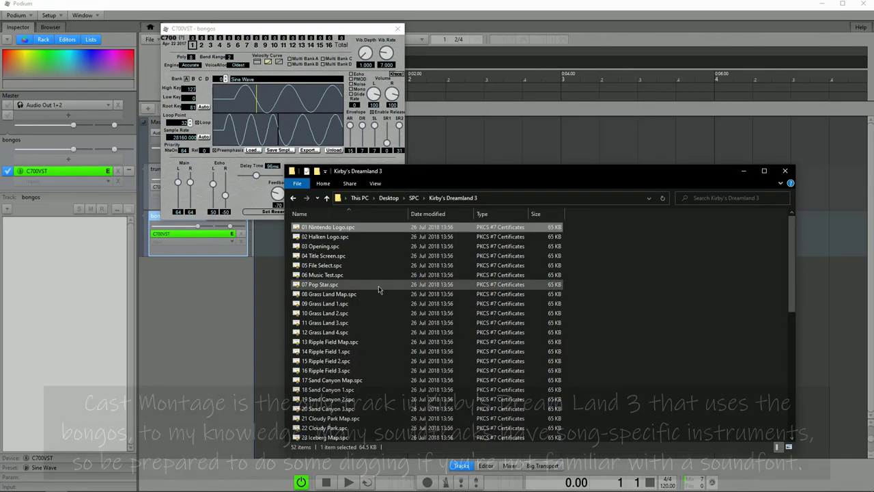
{"action": "scroll", "coordinate": [378, 286], "scroll_direction": "down", "scroll_amount": 4}
{"action": "left_click_drag", "start_coordinate": [341, 341], "coordinate": [266, 84]}
{"action": "left_click", "coordinate": [226, 82]}
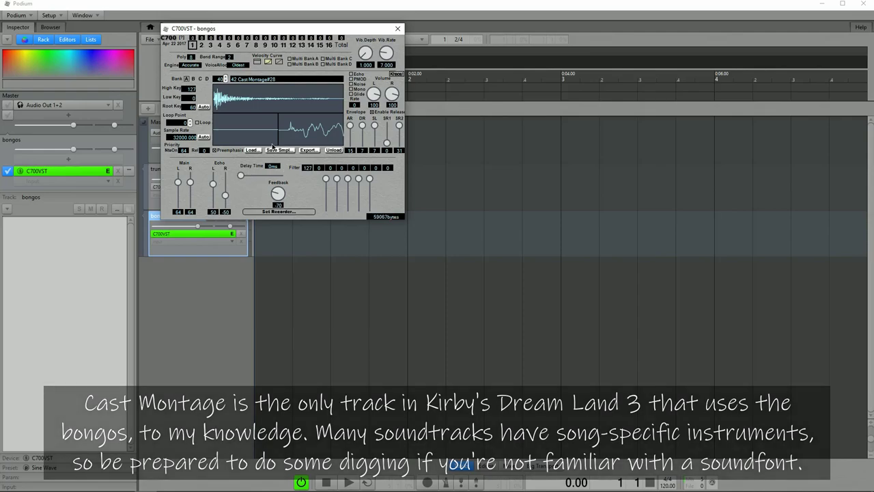
{"action": "left_click", "coordinate": [398, 29]}
- Create a one-bar clip at the start of the bongos track and open it in the note editor
{"action": "double_click", "coordinate": [263, 222]}
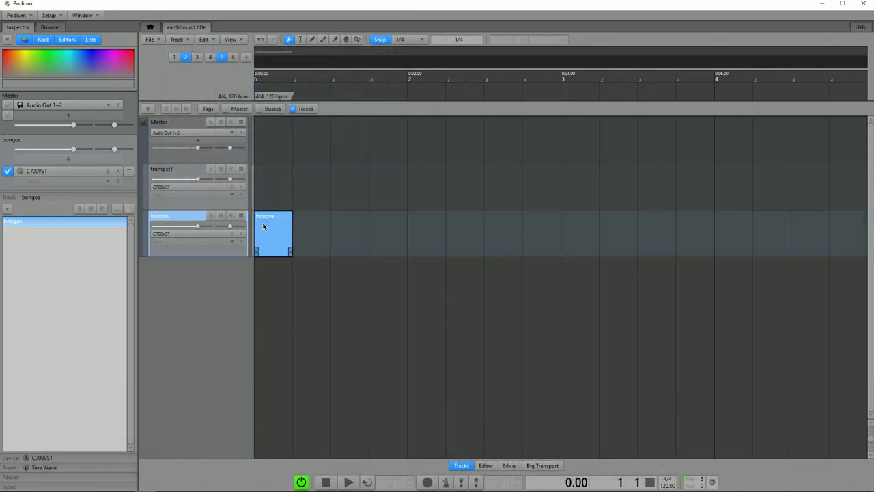
{"action": "left_click_drag", "start_coordinate": [291, 250], "coordinate": [406, 245]}
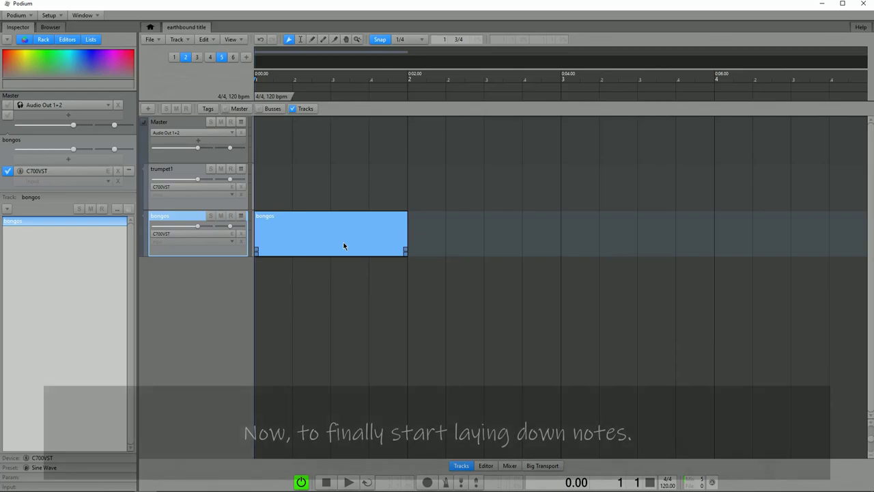
{"action": "double_click", "coordinate": [345, 244]}
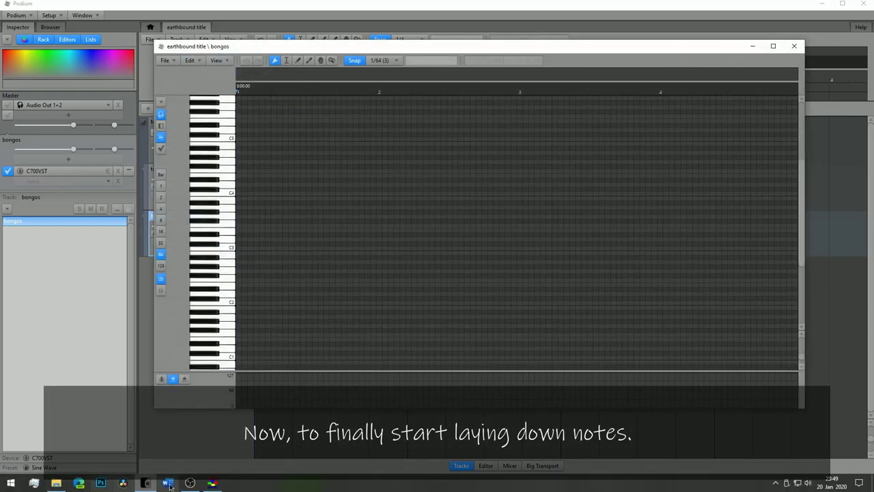
- Listen to the song in JCOM-SPC, set the bongos note editor to the pencil tool with 1/16 snap, and close it
{"action": "left_click", "coordinate": [213, 482]}
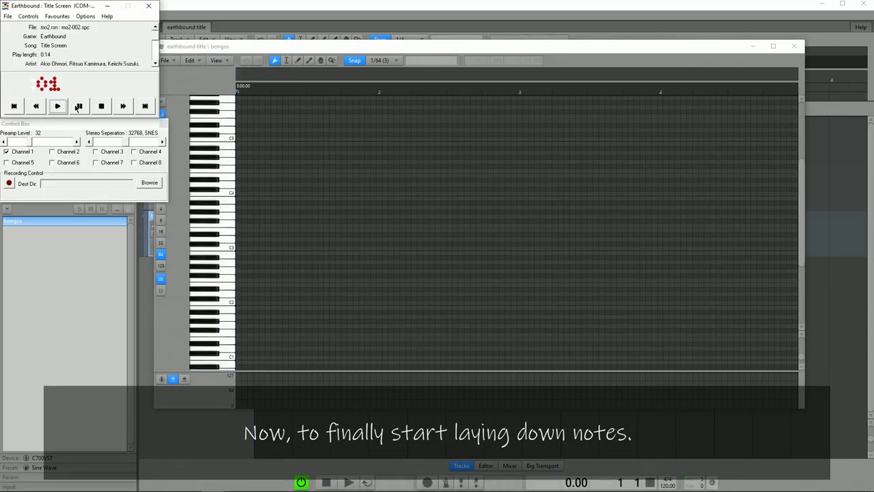
{"action": "left_click", "coordinate": [217, 69]}
{"action": "left_click", "coordinate": [298, 60]}
{"action": "left_click", "coordinate": [161, 231]}
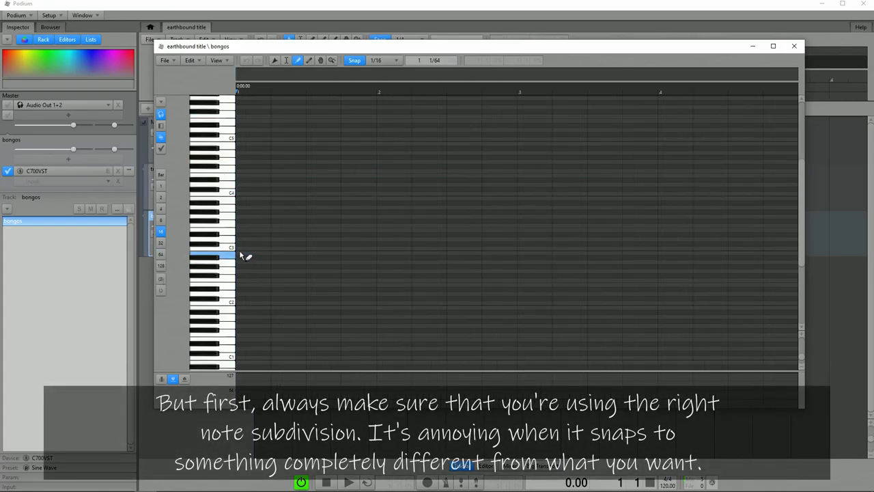
{"action": "left_click", "coordinate": [794, 46]}
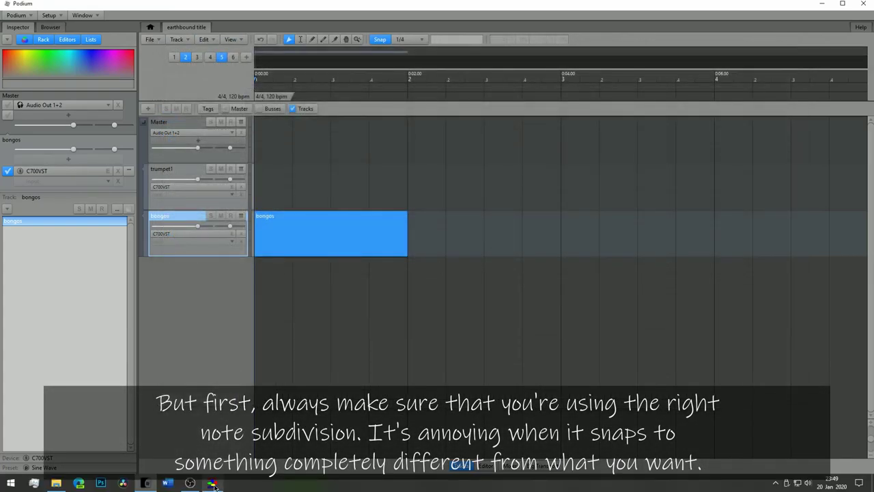
- Tap out the project tempo while the Title Screen song plays in JCOM-SPC, and set it to 86 bpm
{"action": "double_click", "coordinate": [287, 96]}
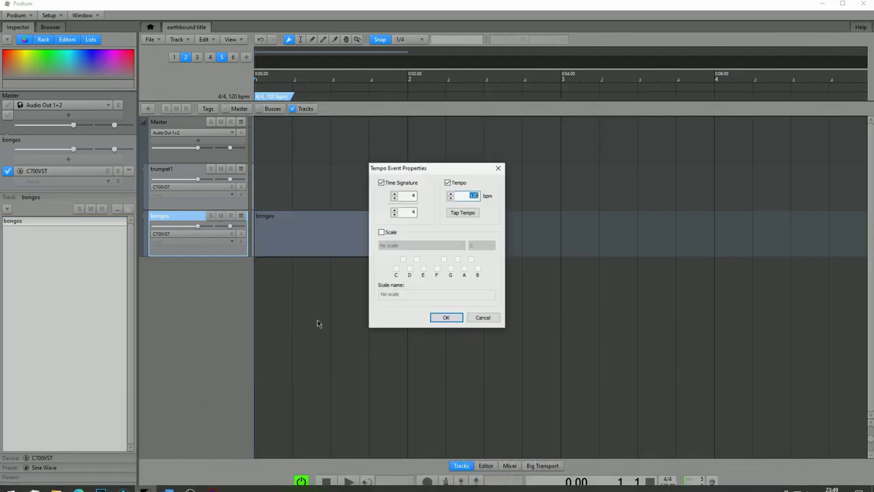
{"action": "left_click", "coordinate": [212, 484]}
{"action": "left_click", "coordinate": [60, 108]}
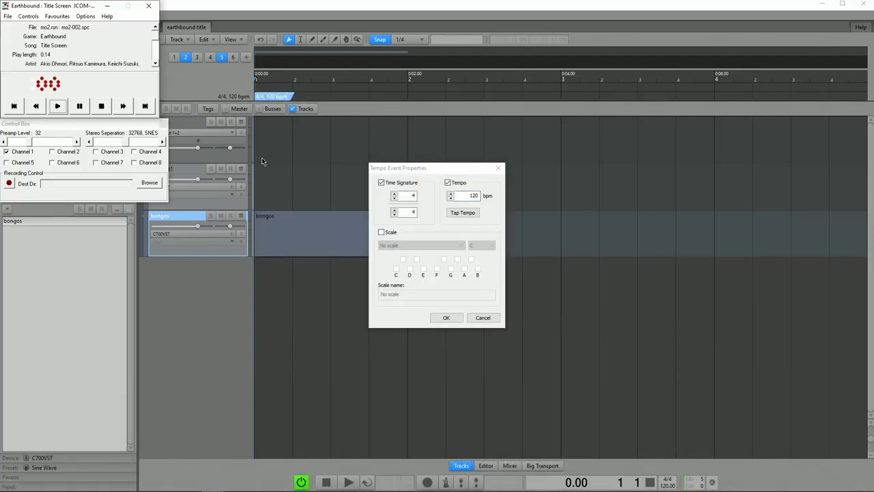
{"action": "left_click", "coordinate": [464, 213]}
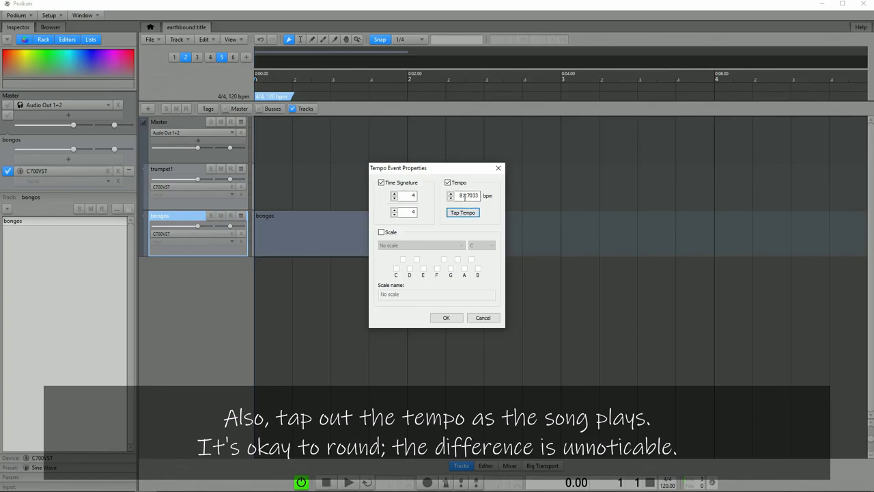
{"action": "left_click_drag", "start_coordinate": [463, 196], "coordinate": [493, 196]}
{"action": "type", "text": "6"}
{"action": "key", "text": "Return"}
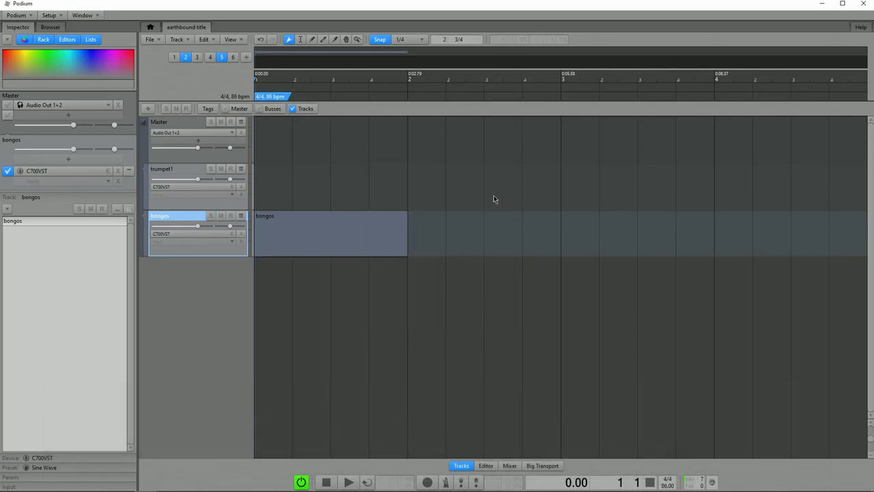
- Reopen the bongos clip, listen to the song's opening in JCOM-SPC, and draw a 1/16 note at the clip's start
{"action": "double_click", "coordinate": [278, 235]}
{"action": "left_click", "coordinate": [212, 487]}
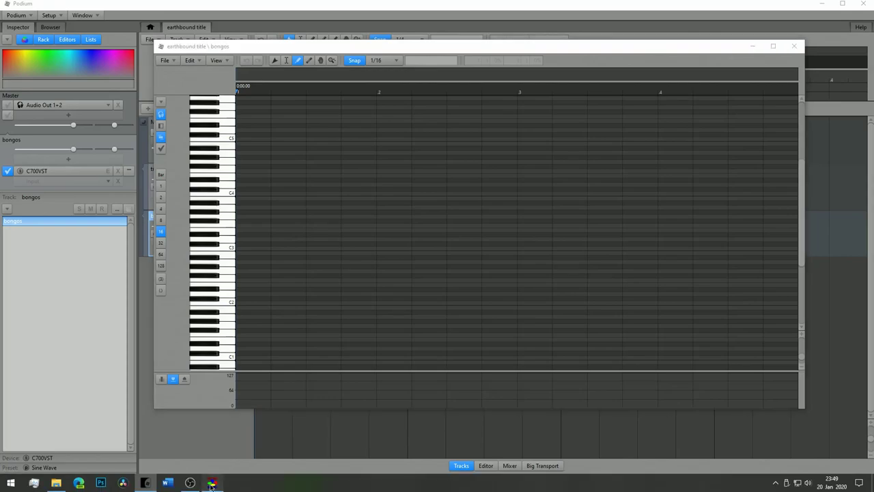
{"action": "left_click", "coordinate": [100, 108]}
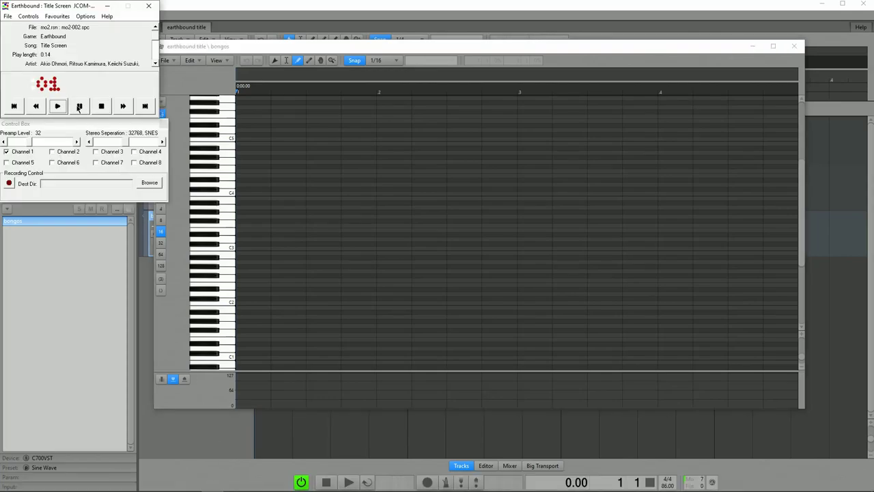
{"action": "left_click", "coordinate": [248, 46]}
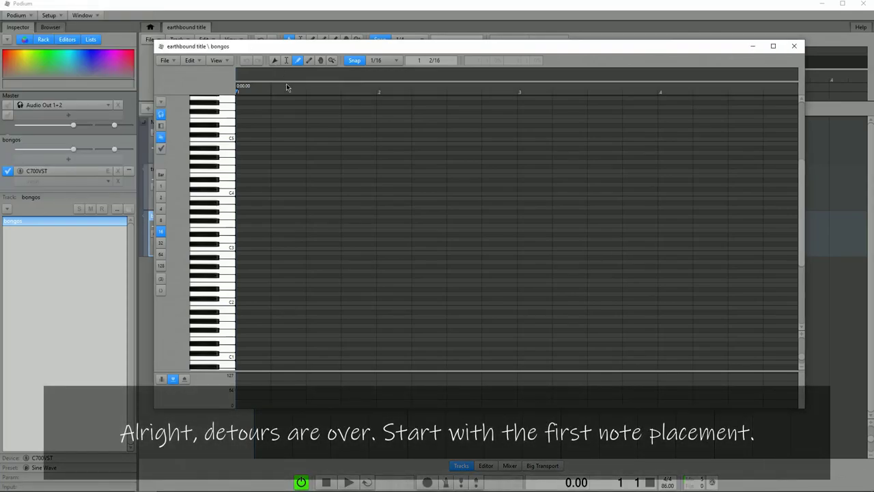
{"action": "left_click", "coordinate": [247, 280]}
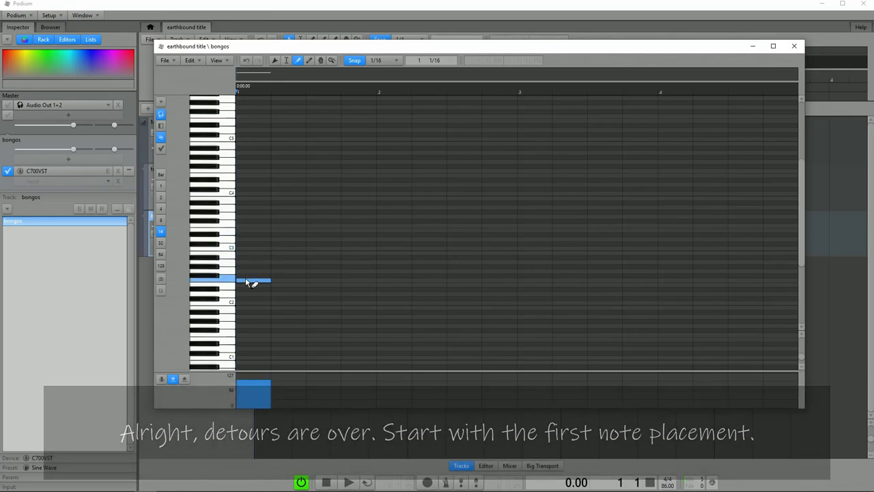
{"action": "left_click_drag", "start_coordinate": [248, 218], "coordinate": [248, 242]}
{"action": "left_click", "coordinate": [792, 47]}
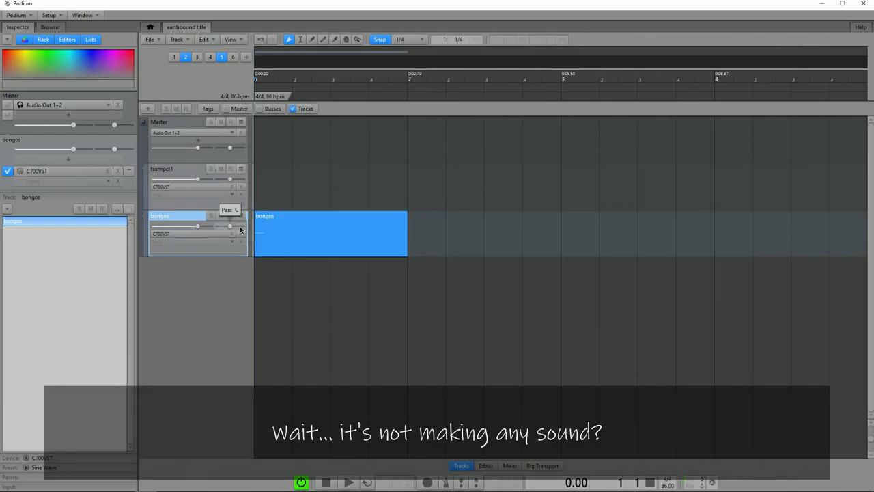
- Lengthen the first bongos note to six sixteenths and close the note editor
{"action": "double_click", "coordinate": [296, 233]}
{"action": "left_click_drag", "start_coordinate": [265, 233], "coordinate": [412, 266]}
{"action": "left_click", "coordinate": [795, 46]}
- Check the audio and MIDI interface setup, and play the bongos clip to test for sound
{"action": "left_click", "coordinate": [58, 17]}
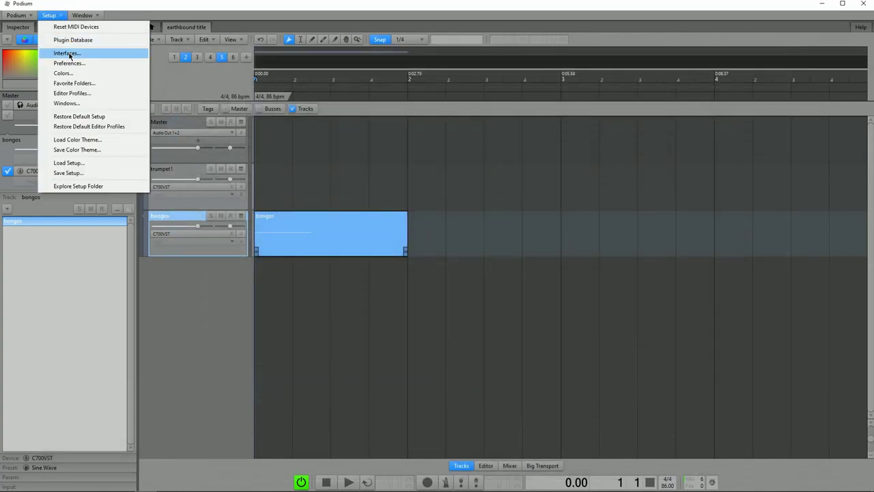
{"action": "left_click", "coordinate": [68, 52]}
{"action": "left_click", "coordinate": [482, 335]}
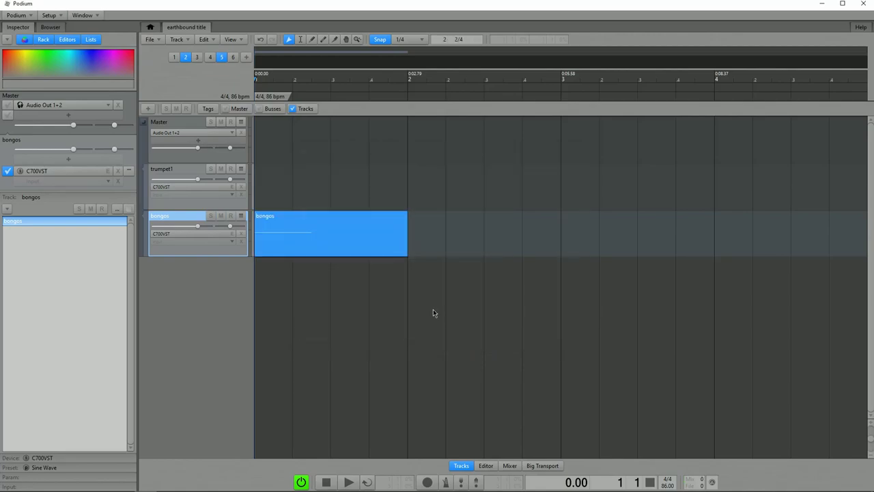
{"action": "left_click", "coordinate": [360, 304]}
{"action": "key", "text": "space"}
{"action": "key", "text": "space"}
- Switch the bongos C700VST engine to Relaxed and close the plugin editor
{"action": "left_click", "coordinate": [308, 226]}
{"action": "left_click", "coordinate": [231, 234]}
{"action": "left_click", "coordinate": [190, 65]}
{"action": "left_click", "coordinate": [205, 84]}
{"action": "left_click", "coordinate": [397, 28]}
- Reopen the bongos clip, shorten its first note to 1/16, and move it to D1
{"action": "double_click", "coordinate": [332, 230]}
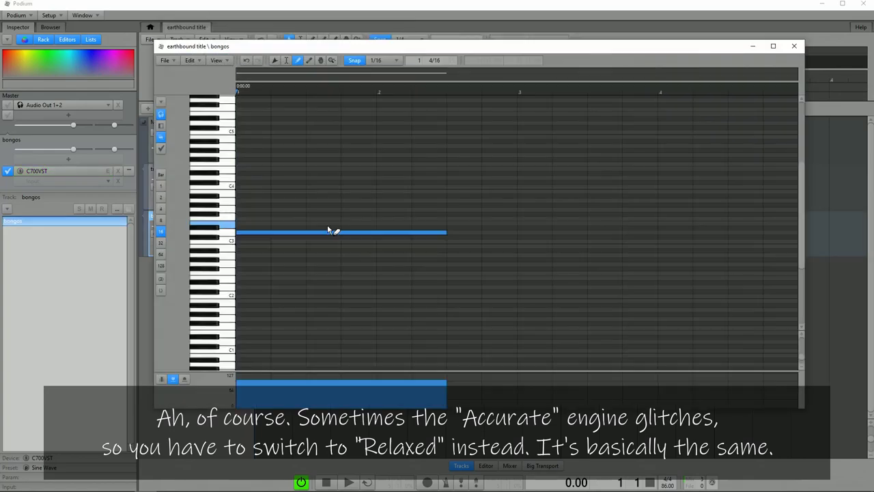
{"action": "left_click_drag", "start_coordinate": [446, 233], "coordinate": [271, 234]}
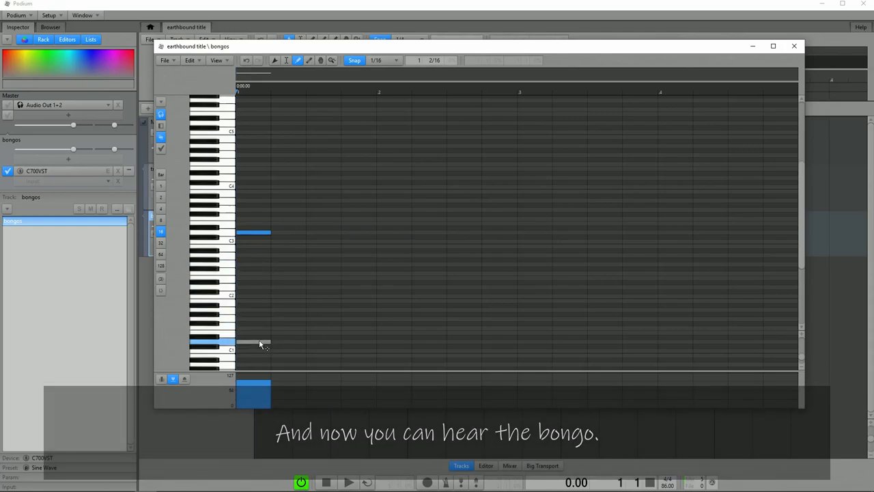
{"action": "left_click", "coordinate": [259, 342]}
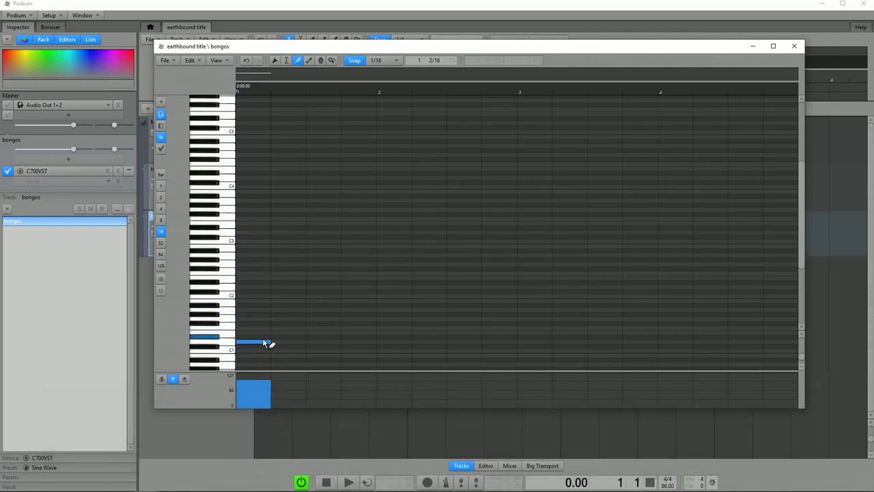
- Set the note snap to 1/64 triplets and trim the first note's end by one triplet 64th
{"action": "left_click", "coordinate": [161, 254]}
{"action": "left_click", "coordinate": [161, 278]}
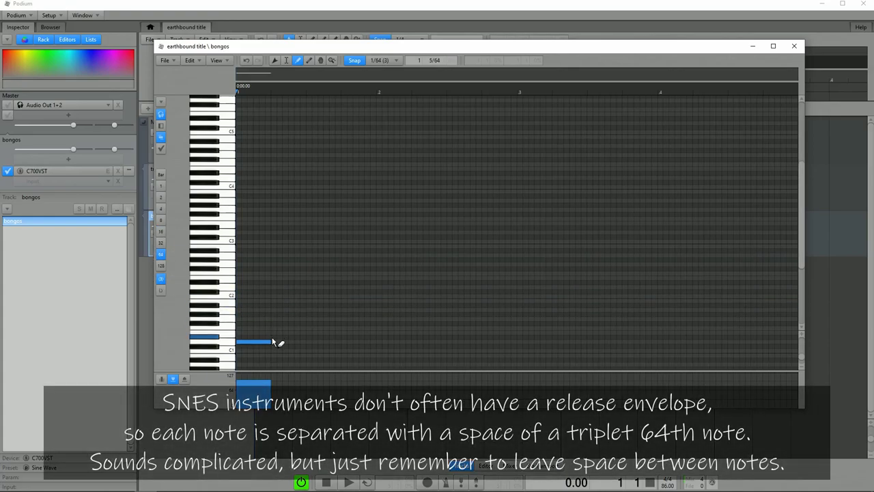
{"action": "left_click_drag", "start_coordinate": [271, 343], "coordinate": [267, 344]}
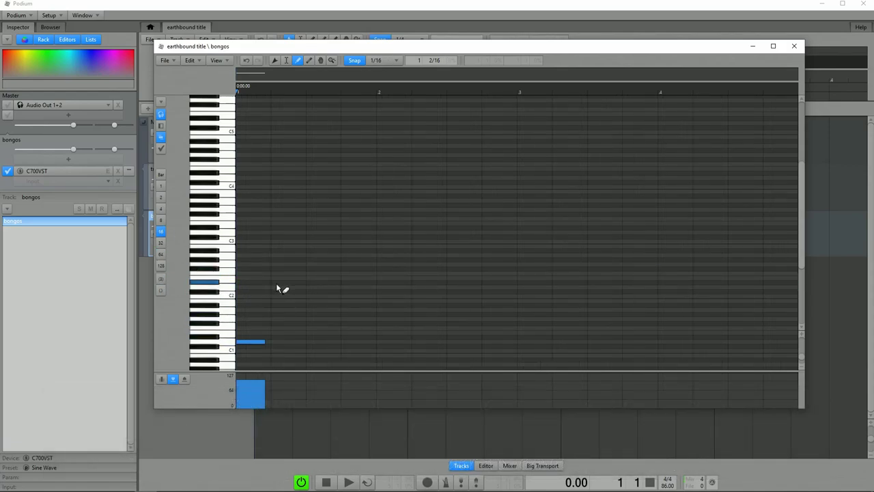
- With 1/16 snap, add bongo notes at G#2 on the second and fourth sixteenths, velocity about 64, and D3 on the third
{"action": "left_click", "coordinate": [276, 287]}
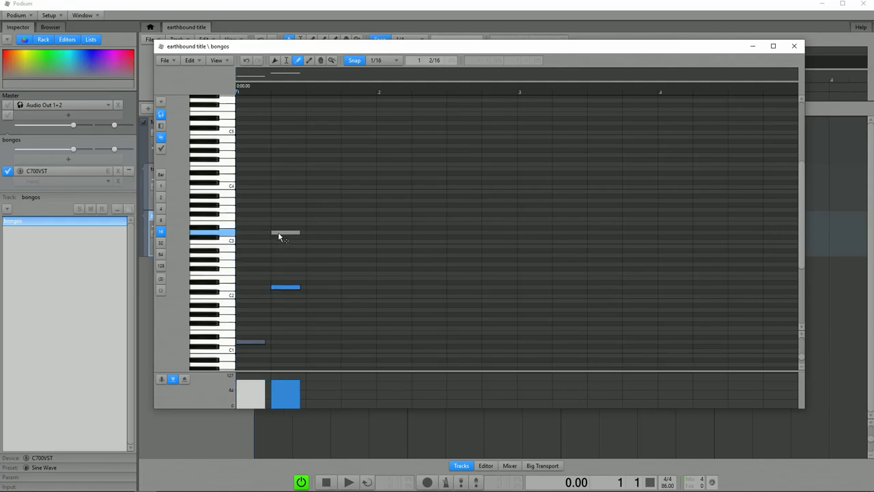
{"action": "left_click_drag", "start_coordinate": [292, 232], "coordinate": [315, 232]}
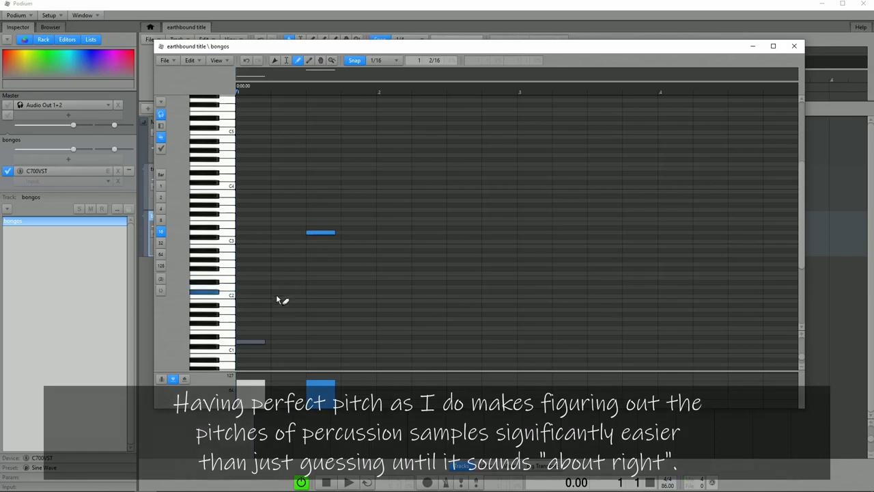
{"action": "left_click", "coordinate": [278, 297]}
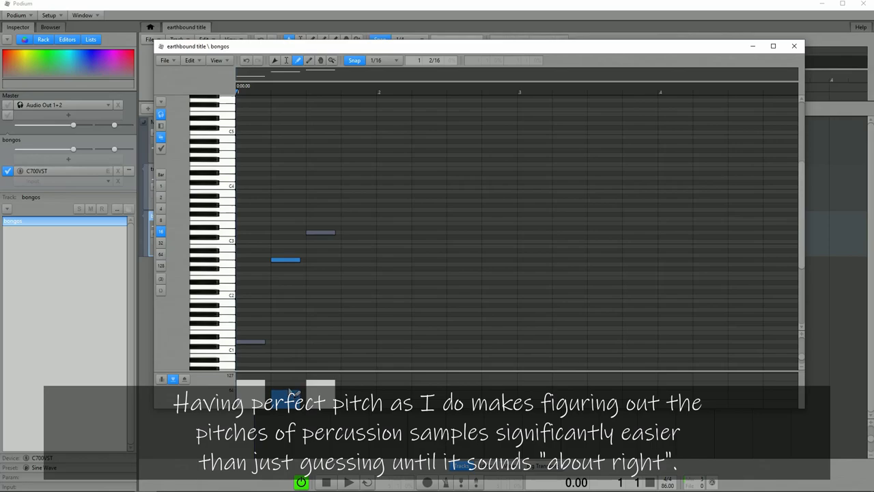
{"action": "left_click", "coordinate": [350, 260]}
- Play the bongos clip, compare it with channel 1 of the song in JCOM-SPC, and close the note editor
{"action": "key", "text": "space"}
{"action": "key", "text": "space"}
{"action": "left_click", "coordinate": [213, 483]}
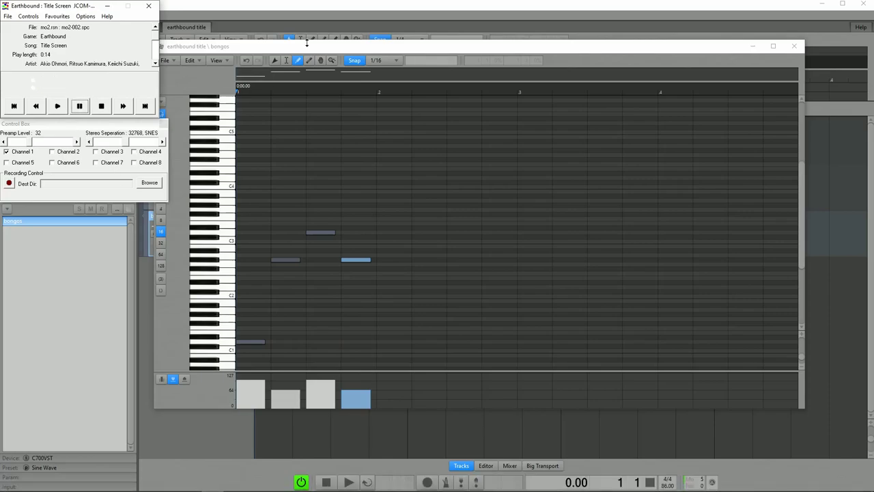
{"action": "left_click", "coordinate": [306, 45]}
{"action": "left_click", "coordinate": [794, 46]}
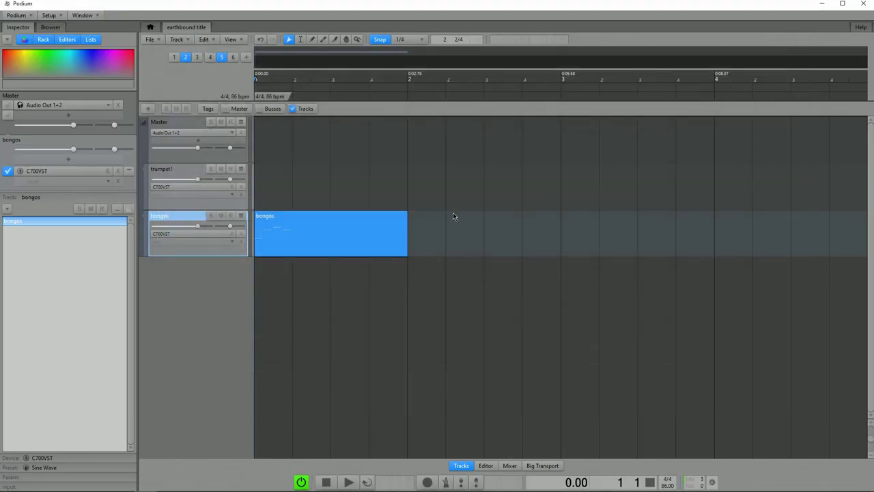
- Set the bongos sample rate to 31000 in C700VST, play the clip to check the pitch, and close the plugin editor
{"action": "double_click", "coordinate": [213, 234]}
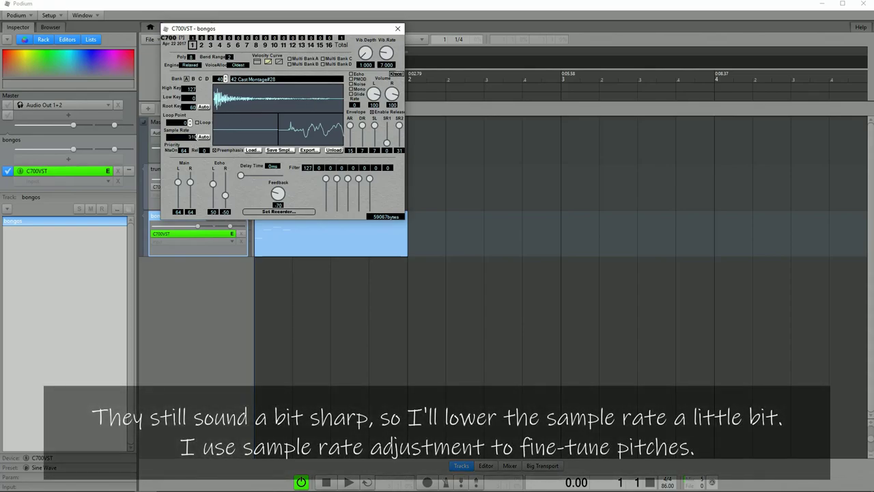
{"action": "left_click", "coordinate": [547, 217]}
{"action": "key", "text": "space"}
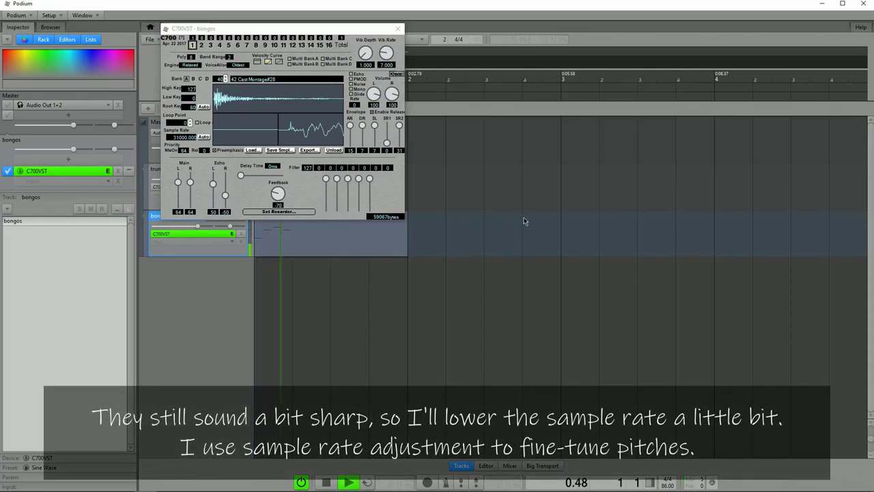
{"action": "key", "text": "space"}
{"action": "left_click", "coordinate": [398, 30]}
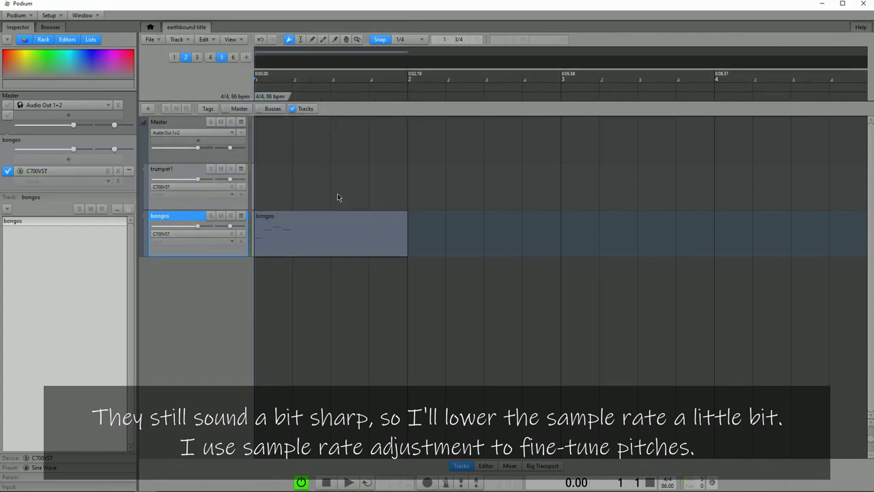
- Replay the song in JCOM-SPC, move the bongos clip's second and fourth notes down to A1, and play the result
{"action": "double_click", "coordinate": [332, 225]}
{"action": "left_click", "coordinate": [212, 483]}
{"action": "left_click", "coordinate": [57, 106]}
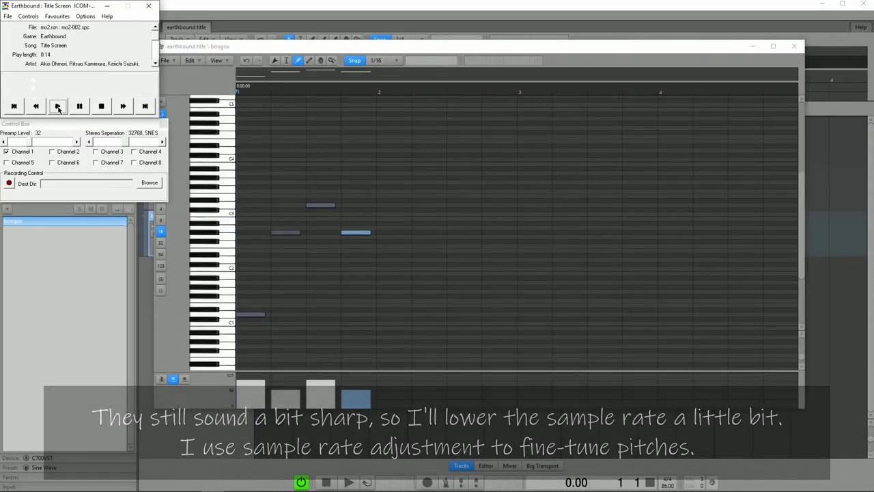
{"action": "left_click_drag", "start_coordinate": [282, 231], "coordinate": [286, 282]}
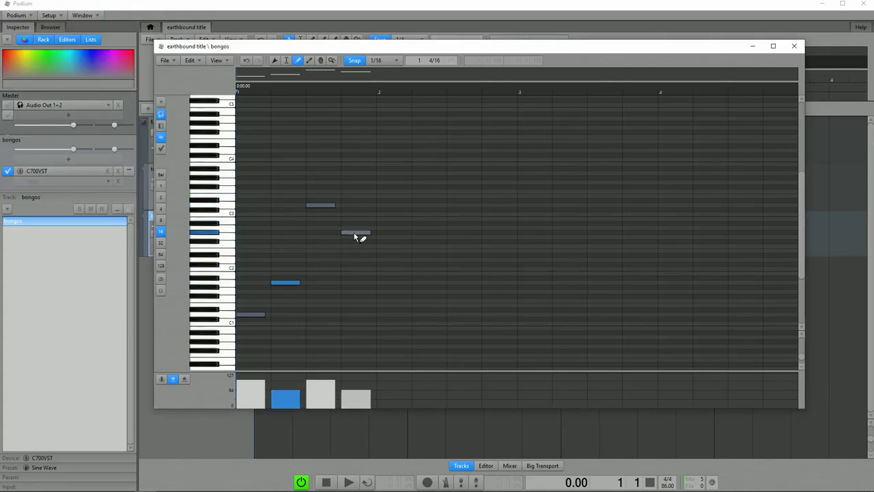
{"action": "left_click_drag", "start_coordinate": [355, 284], "coordinate": [355, 283]}
{"action": "key", "text": "space"}
{"action": "key", "text": "space"}
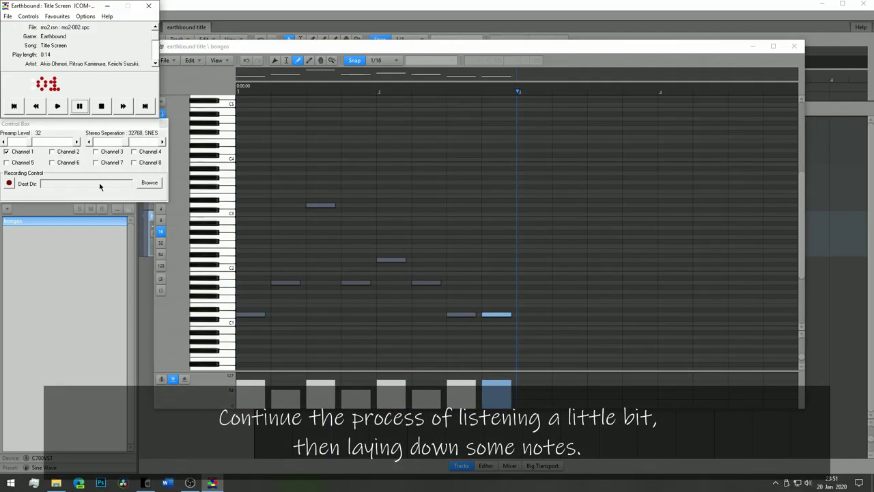
- Extend the bongos clip to the start of bar 3 and paste a copy of measure 1's notes into measure 2
{"action": "left_click", "coordinate": [471, 315]}
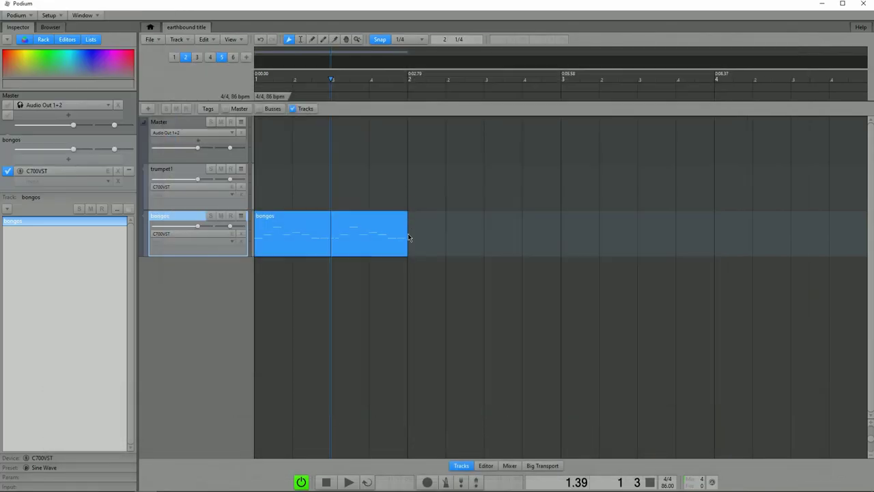
{"action": "left_click_drag", "start_coordinate": [408, 250], "coordinate": [553, 250]}
{"action": "double_click", "coordinate": [497, 241]}
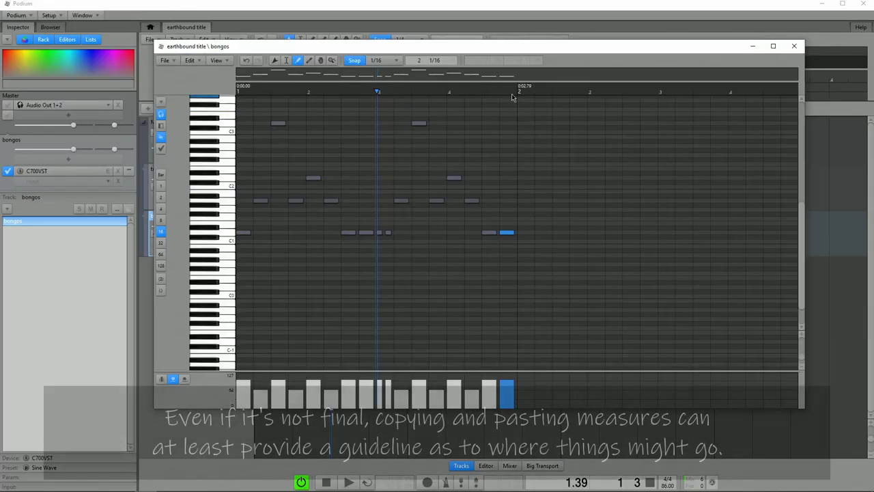
{"action": "key", "text": "ctrl+a"}
{"action": "key", "text": "ctrl+c"}
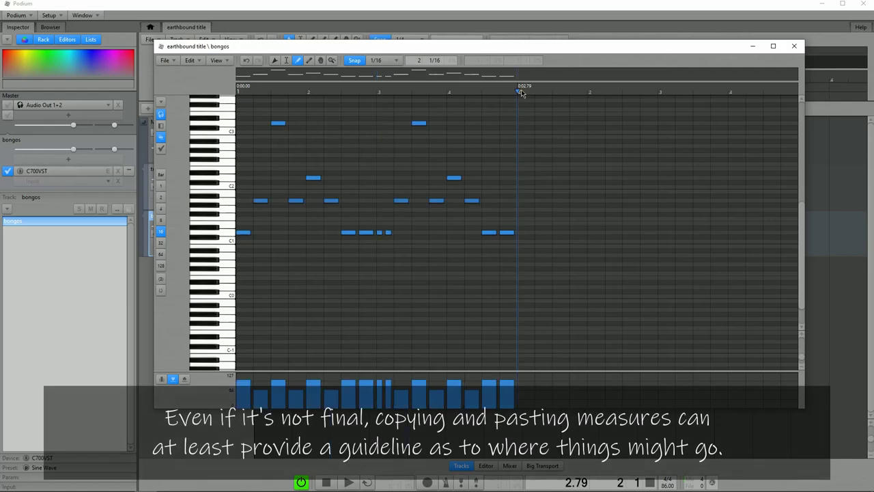
{"action": "key", "text": "ctrl+v"}
- Check the song in JCOM-SPC, and start beat 3 of measure 2 with one D1 sixteenth followed by two short A1 notes
{"action": "left_click", "coordinate": [213, 483]}
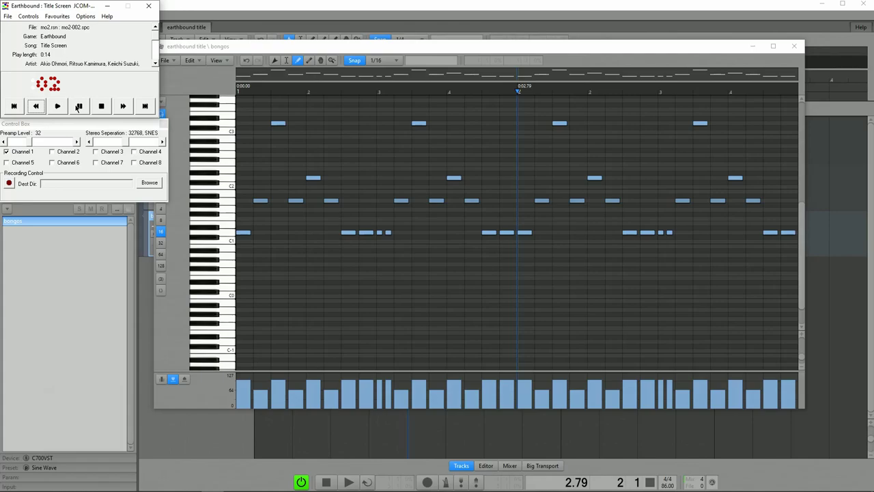
{"action": "left_click", "coordinate": [252, 55]}
{"action": "left_click", "coordinate": [682, 200]}
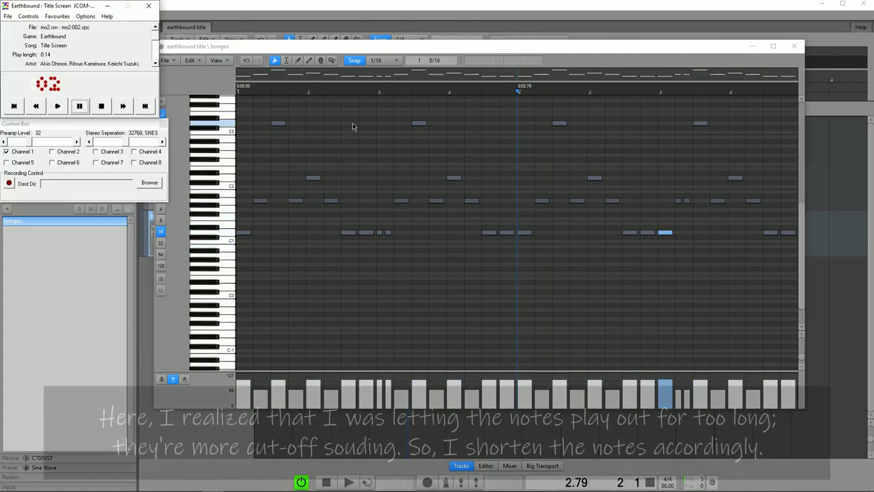
- Select the bongo notes in the first two beats, shorten them to 1/32 with 1/32 snap, and play the result
{"action": "left_click", "coordinate": [371, 116]}
{"action": "left_click_drag", "start_coordinate": [376, 111], "coordinate": [247, 249]}
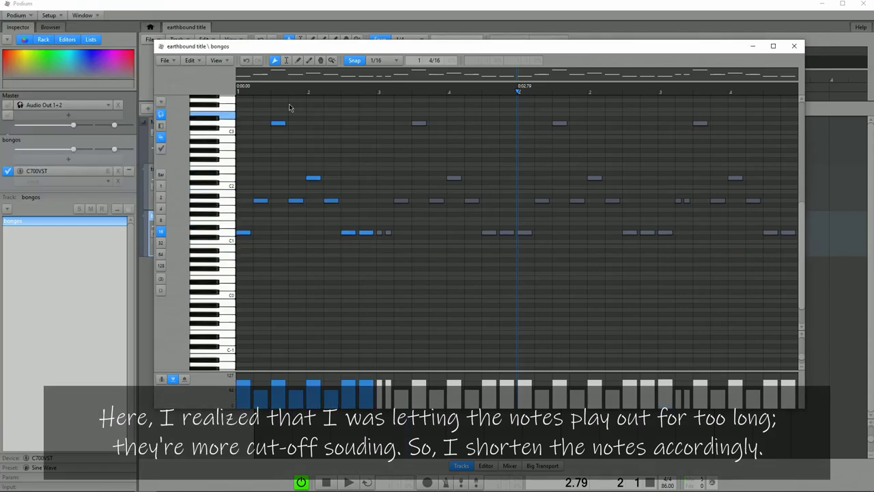
{"action": "left_click_drag", "start_coordinate": [315, 76], "coordinate": [256, 74]}
{"action": "left_click", "coordinate": [160, 242]}
{"action": "left_click", "coordinate": [298, 61]}
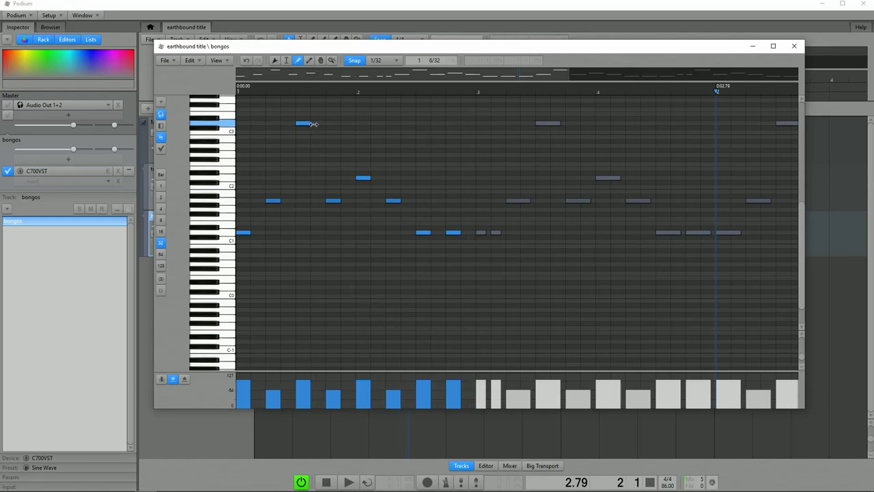
{"action": "left_click", "coordinate": [238, 89]}
{"action": "key", "text": "space"}
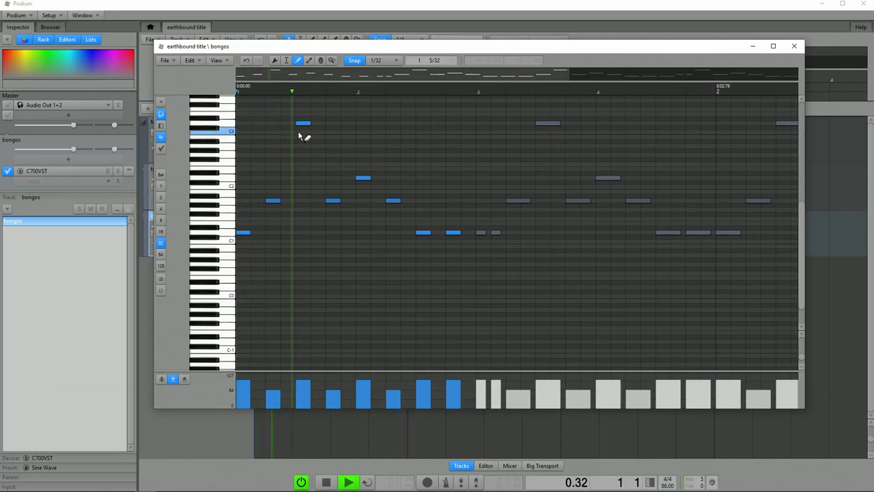
{"action": "key", "text": "space"}
- Compare the bongos with the song in JCOM-SPC and adjust a D1 note using 1/64 triplet snap
{"action": "left_click_drag", "start_coordinate": [383, 74], "coordinate": [579, 74]}
{"action": "left_click", "coordinate": [226, 485]}
{"action": "left_click", "coordinate": [358, 232]}
{"action": "left_click", "coordinate": [161, 254]}
{"action": "left_click", "coordinate": [160, 278]}
{"action": "left_click_drag", "start_coordinate": [363, 232], "coordinate": [375, 232]}
{"action": "left_click", "coordinate": [226, 485]}
{"action": "key", "text": "alt+Tab"}
{"action": "scroll", "coordinate": [517, 232], "scroll_direction": "right", "scroll_amount": 4}
{"action": "scroll", "coordinate": [516, 155], "scroll_direction": "left", "scroll_amount": 4}
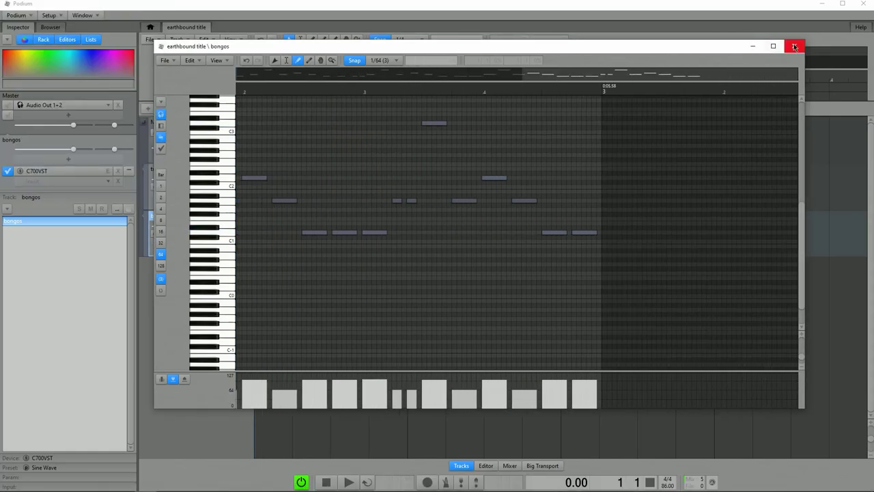
- Shorten the remaining bongo notes in both measures and close the note editor
{"action": "left_click", "coordinate": [275, 60]}
{"action": "left_click_drag", "start_coordinate": [382, 107], "coordinate": [608, 273]}
{"action": "scroll", "coordinate": [437, 130], "scroll_direction": "left", "scroll_amount": 3}
{"action": "scroll", "coordinate": [419, 118], "scroll_direction": "right", "scroll_amount": 3}
{"action": "scroll", "coordinate": [487, 121], "scroll_direction": "right", "scroll_amount": 3}
{"action": "left_click_drag", "start_coordinate": [307, 102], "coordinate": [416, 259]}
{"action": "left_click", "coordinate": [794, 46]}
- Play the arrangement and add a CC 10: Pan MIDI parameter track under the bongos track
{"action": "left_click", "coordinate": [538, 166]}
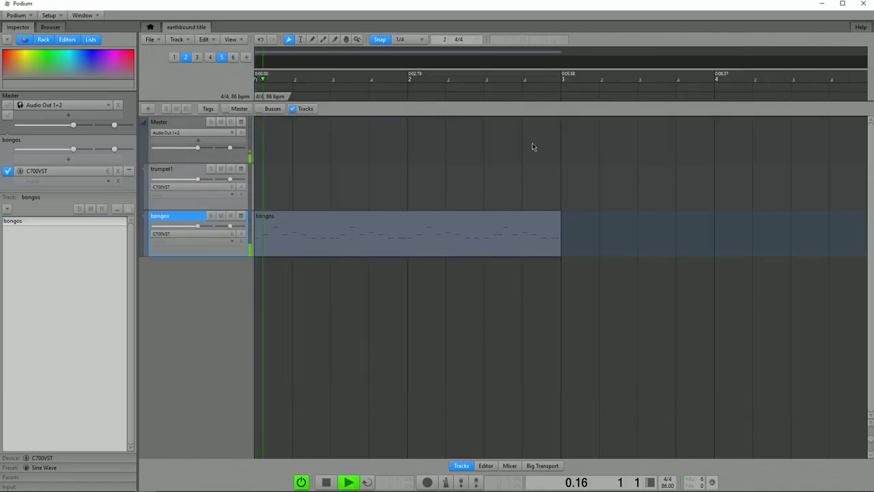
{"action": "left_click", "coordinate": [77, 476]}
{"action": "left_click", "coordinate": [7, 259]}
{"action": "right_click", "coordinate": [6, 247]}
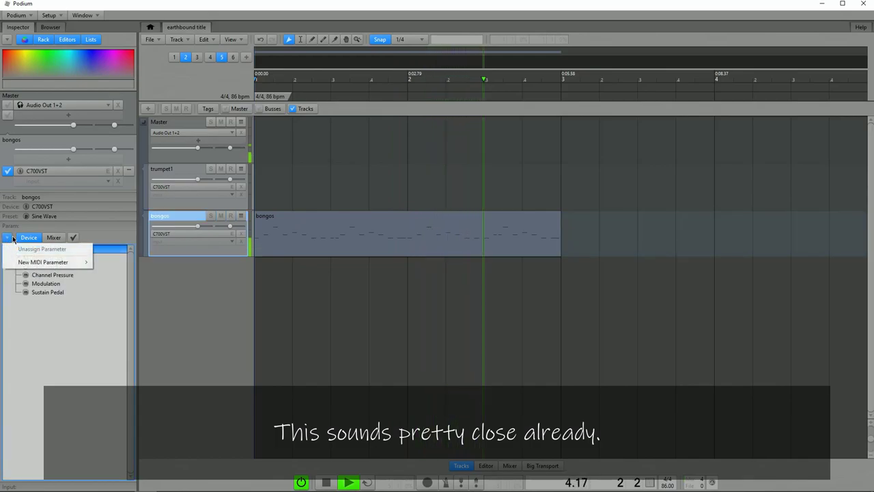
{"action": "mouse_move", "coordinate": [55, 262]}
{"action": "mouse_move", "coordinate": [169, 302]}
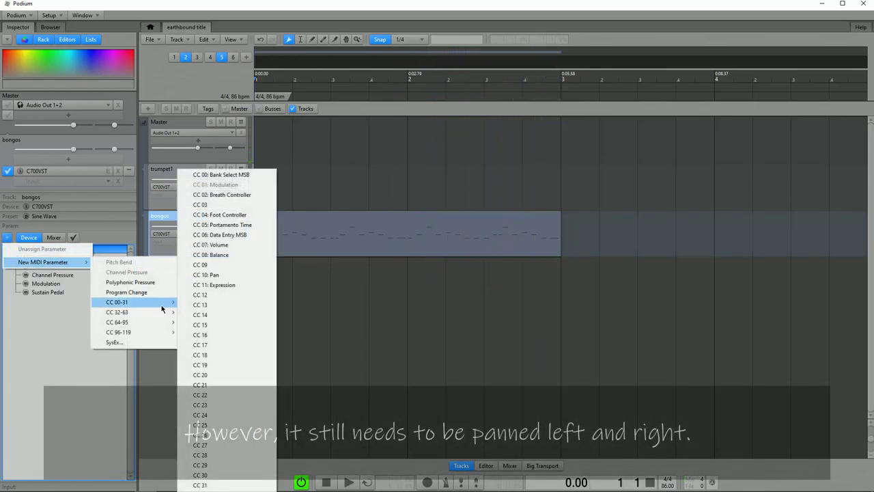
{"action": "left_click", "coordinate": [202, 275]}
{"action": "left_click", "coordinate": [37, 301]}
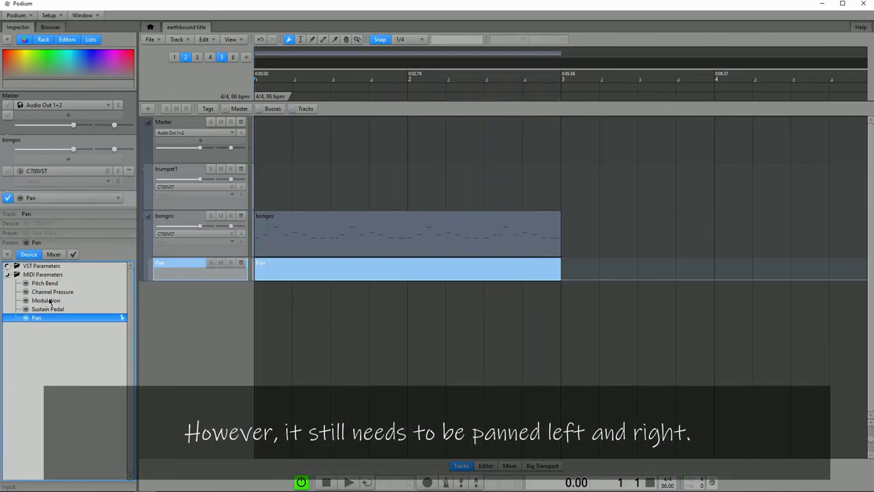
- Open the pan curve, check the song in JCOM-SPC, and set pan to 97 at the start and 32 on the third sixteenth
{"action": "double_click", "coordinate": [459, 281]}
{"action": "left_click", "coordinate": [212, 483]}
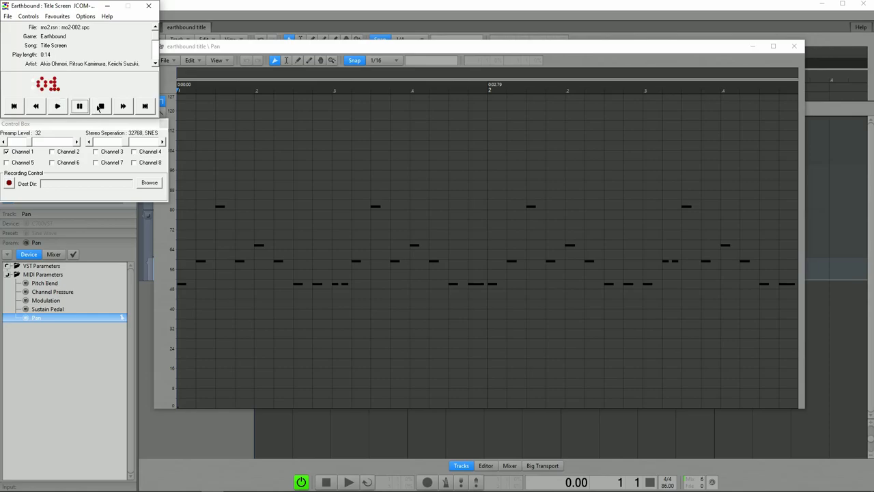
{"action": "left_click", "coordinate": [222, 48]}
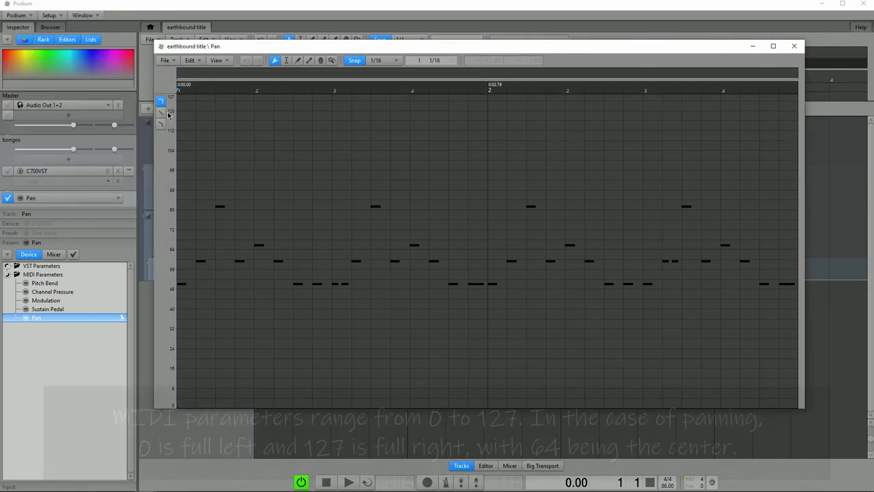
{"action": "double_click", "coordinate": [185, 168]}
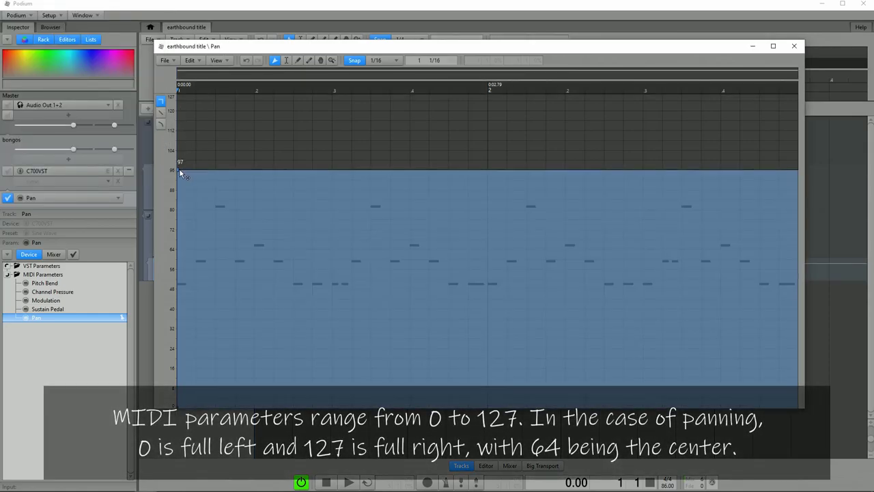
{"action": "left_click", "coordinate": [215, 328]}
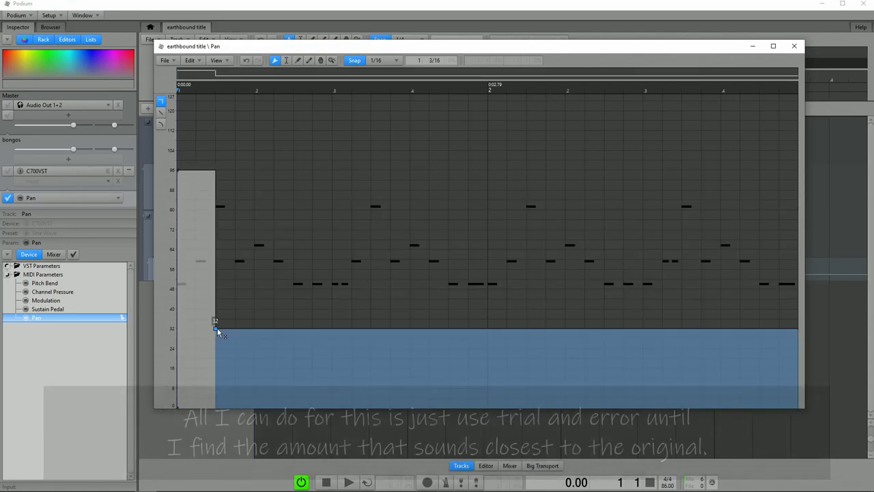
- Copy the starting pan point to the fourth sixteenth and play the result
{"action": "left_click", "coordinate": [237, 91]}
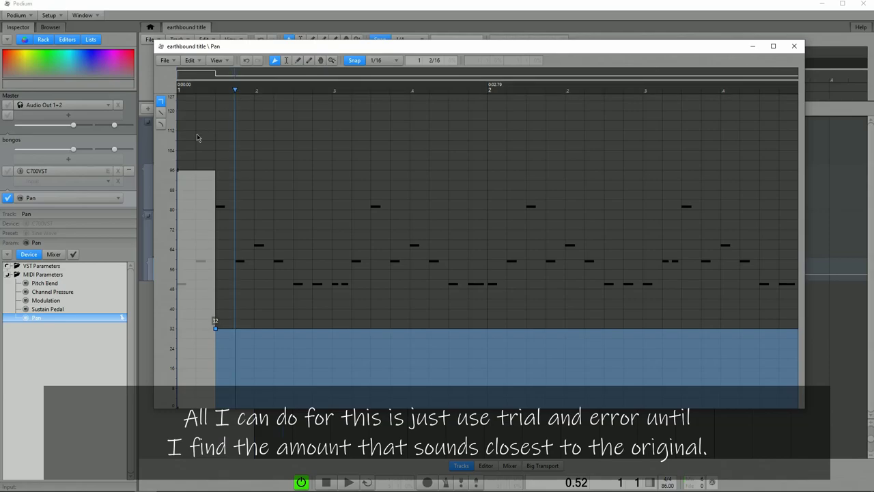
{"action": "left_click", "coordinate": [179, 170]}
{"action": "key", "text": "ctrl+v"}
{"action": "left_click", "coordinate": [179, 89]}
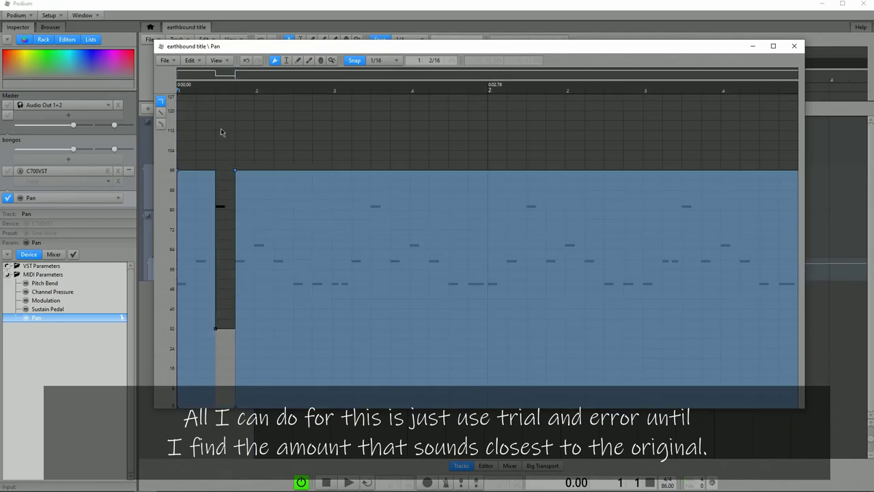
{"action": "left_click", "coordinate": [231, 135]}
{"action": "key", "text": "space"}
{"action": "key", "text": "space"}
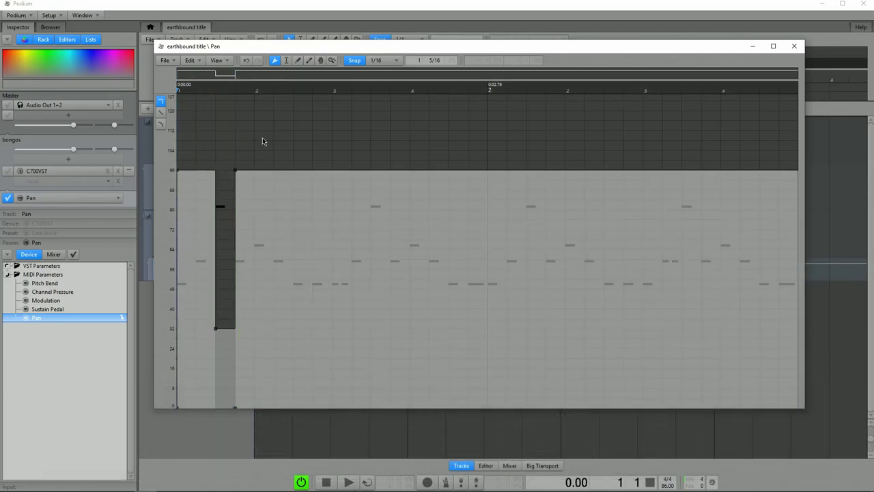
- Flip the pan curve to about 32 with the third sixteenth at about 80, and play it
{"action": "key", "text": "ctrl+a"}
{"action": "key", "text": "ctrl+i"}
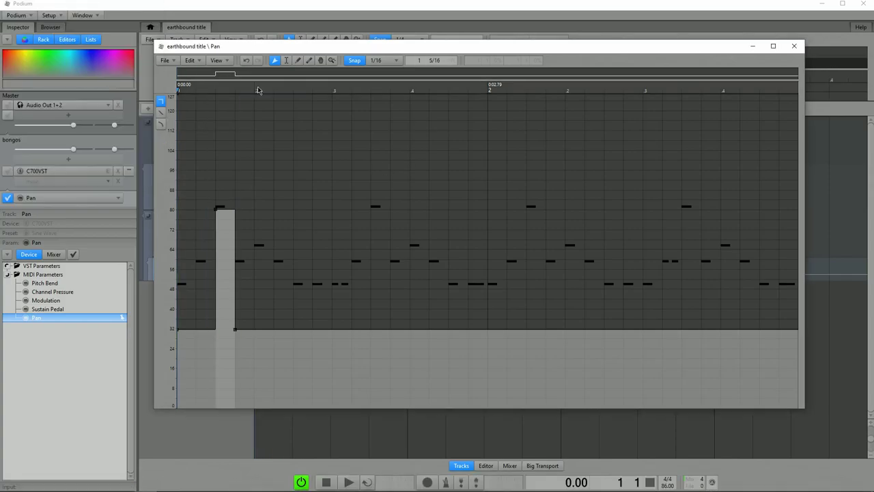
{"action": "key", "text": "space"}
{"action": "key", "text": "space"}
- Replay the song in JCOM-SPC and continue the pan curve, with about 80 on the fifth and seventh sixteenths and 32 on the sixth
{"action": "key", "text": "alt+Tab"}
{"action": "left_click", "coordinate": [78, 106]}
{"action": "left_click", "coordinate": [254, 146]}
{"action": "key", "text": "space"}
{"action": "key", "text": "space"}
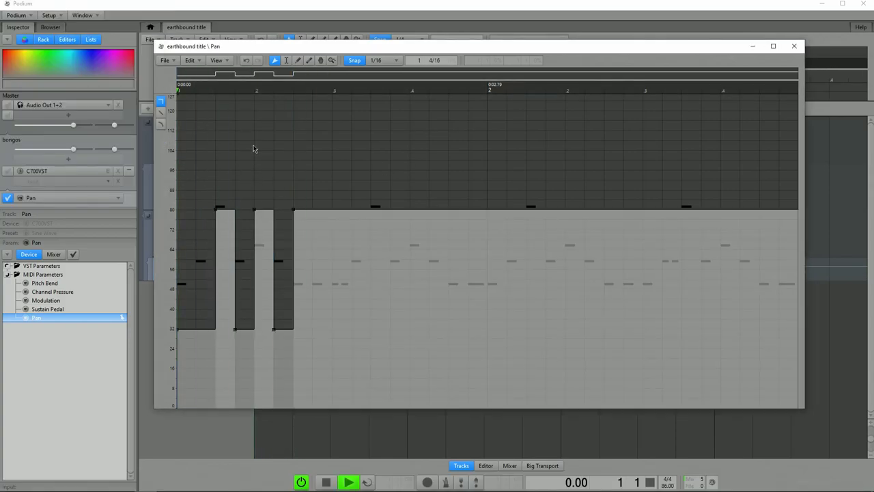
- Lower the fifth sixteenth's pan point to about 48 and compare the playback with the song in JCOM-SPC
{"action": "left_click_drag", "start_coordinate": [263, 209], "coordinate": [266, 289]}
{"action": "key", "text": "alt+Tab"}
{"action": "left_click", "coordinate": [57, 106]}
{"action": "left_click", "coordinate": [278, 149]}
{"action": "key", "text": "space"}
{"action": "key", "text": "space"}
{"action": "key", "text": "space"}
{"action": "left_click", "coordinate": [262, 481]}
{"action": "left_click", "coordinate": [78, 106]}
- Try pan points of about 32 on the eighth sixteenth and 80 on the ninth, comparing with the song in JCOM-SPC
{"action": "left_click", "coordinate": [331, 91]}
{"action": "double_click", "coordinate": [313, 328]}
{"action": "double_click", "coordinate": [332, 209]}
{"action": "key", "text": "space"}
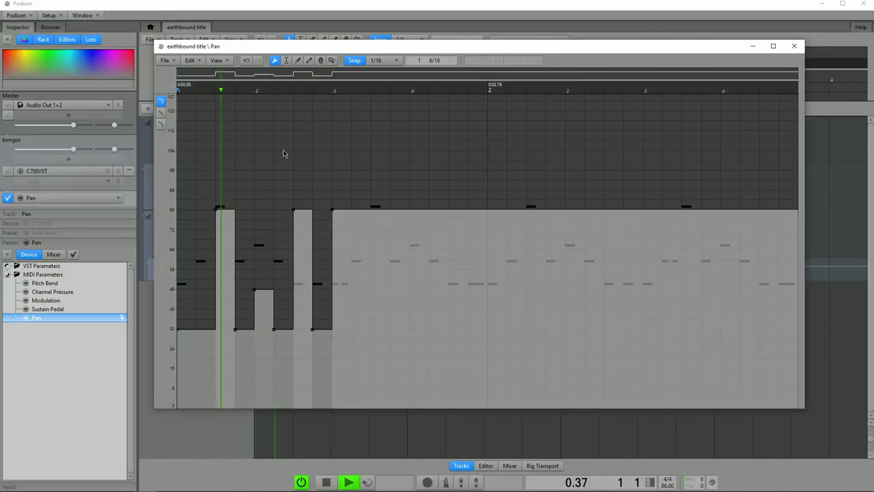
{"action": "key", "text": "alt+Tab"}
{"action": "left_click", "coordinate": [79, 106]}
{"action": "left_click_drag", "start_coordinate": [314, 328], "coordinate": [315, 211]}
{"action": "left_click", "coordinate": [332, 90]}
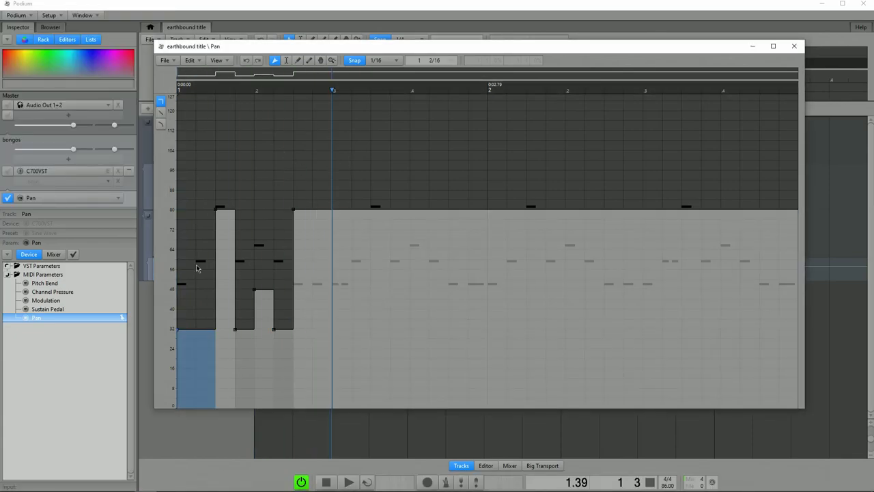
- Continue the pan curve with about 32 on beat 3, 80 on the eleventh sixteenth, 32 on the twelfth and 80 on the fifteenth
{"action": "double_click", "coordinate": [331, 329]}
{"action": "key", "text": "alt+Tab"}
{"action": "left_click", "coordinate": [57, 106]}
{"action": "left_click", "coordinate": [79, 106]}
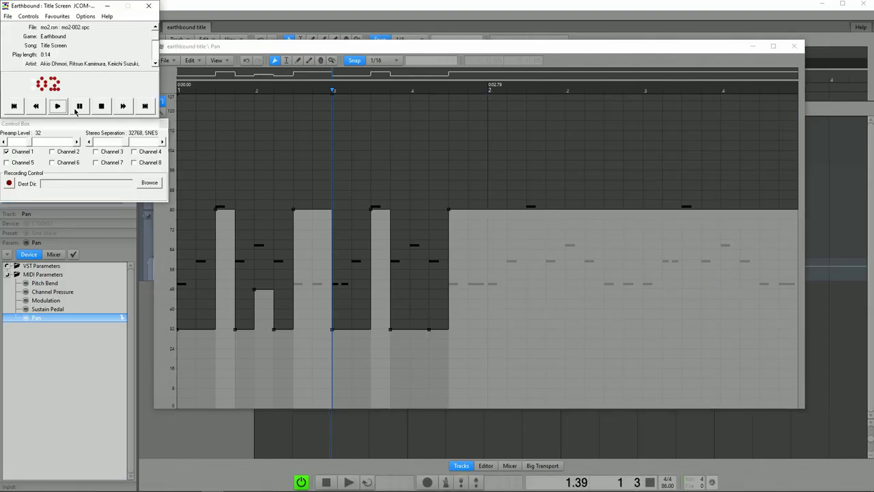
- Remove the pan points on the fifth, sixth and fourteenth sixteenths, and paste measure 1's pan pattern into measure 2
{"action": "left_click", "coordinate": [79, 107]}
{"action": "double_click", "coordinate": [254, 288]}
{"action": "double_click", "coordinate": [429, 329]}
{"action": "key", "text": "alt+Tab"}
{"action": "left_click", "coordinate": [79, 105]}
{"action": "left_click", "coordinate": [487, 90]}
{"action": "key", "text": "ctrl+v"}
- Compare the panned bongos with channel 1 of the song in JCOM-SPC and close the pan editor
{"action": "key", "text": "alt+Tab"}
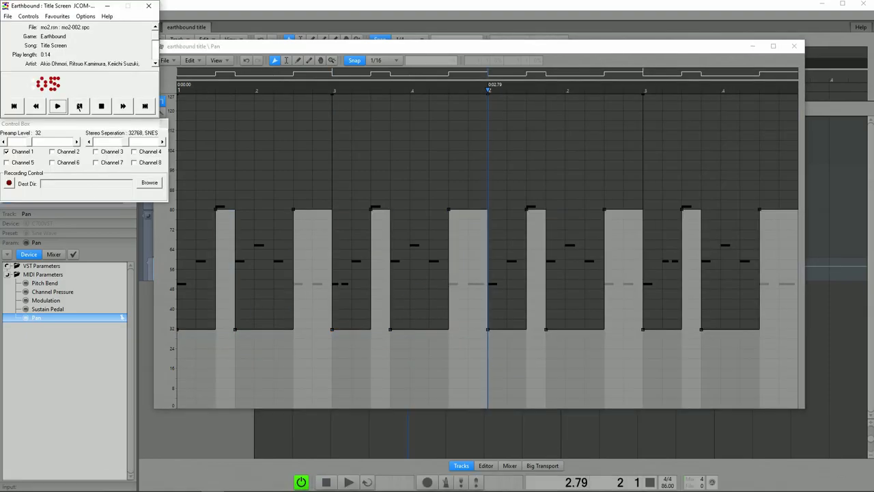
{"action": "key", "text": "alt+Tab"}
{"action": "scroll", "coordinate": [555, 146], "scroll_direction": "right", "scroll_amount": 2}
{"action": "key", "text": "space"}
{"action": "key", "text": "space"}
{"action": "key", "text": "alt+Tab"}
{"action": "left_click", "coordinate": [57, 106]}
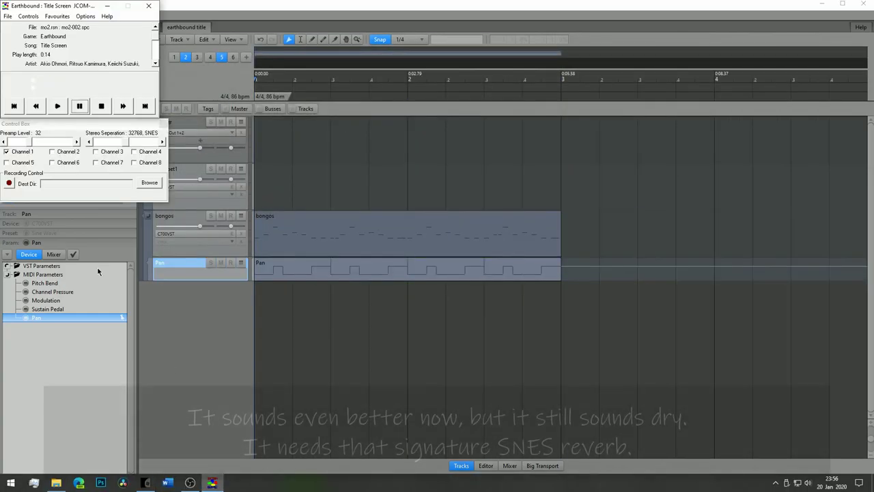
{"action": "left_click", "coordinate": [57, 106]}
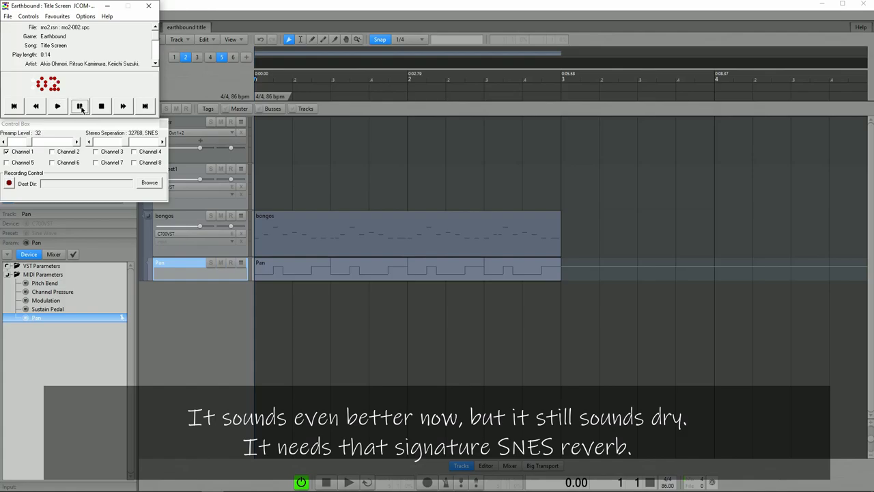
- Open the bongos track's C700VST and set both echo levels to 20 and the feedback to 30
{"action": "double_click", "coordinate": [170, 235]}
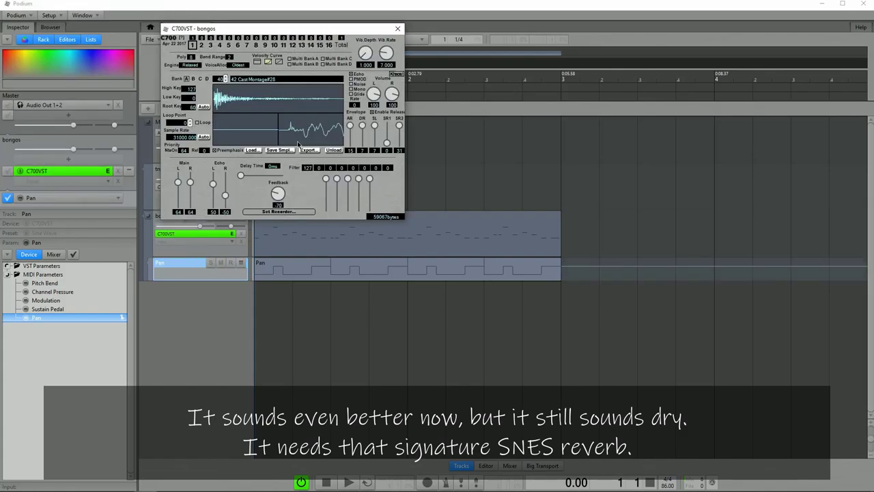
{"action": "left_click_drag", "start_coordinate": [213, 211], "coordinate": [212, 258]}
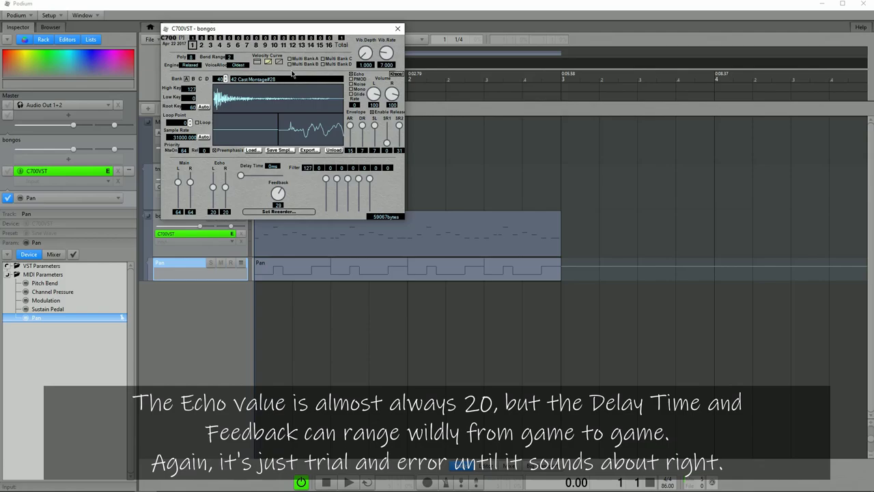
{"action": "left_click_drag", "start_coordinate": [295, 71], "coordinate": [295, 73]}
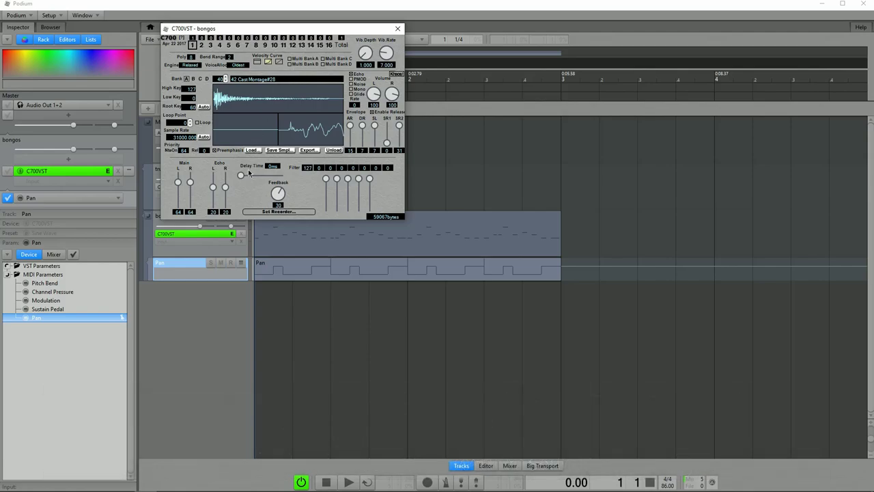
- Set the echo delay time to 48 ms, compare playback with the song in JCOM-SPC, and reduce the delay slightly
{"action": "left_click", "coordinate": [213, 483]}
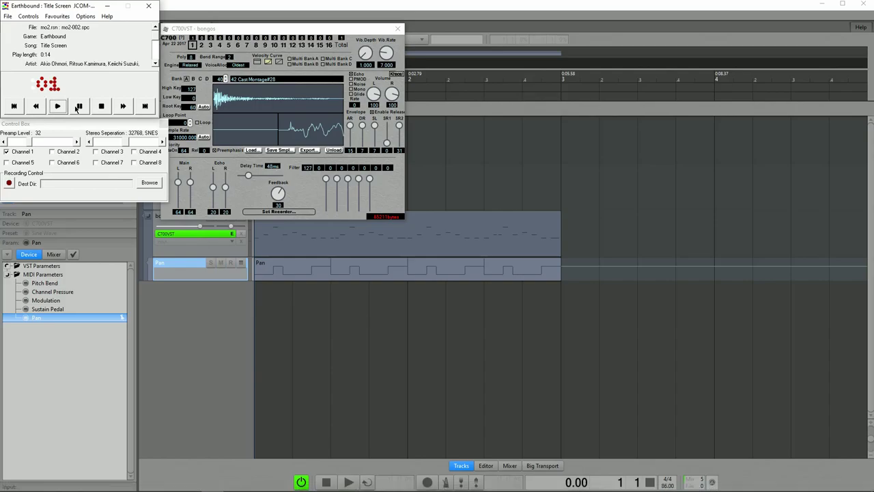
{"action": "left_click", "coordinate": [326, 329]}
{"action": "key", "text": "space"}
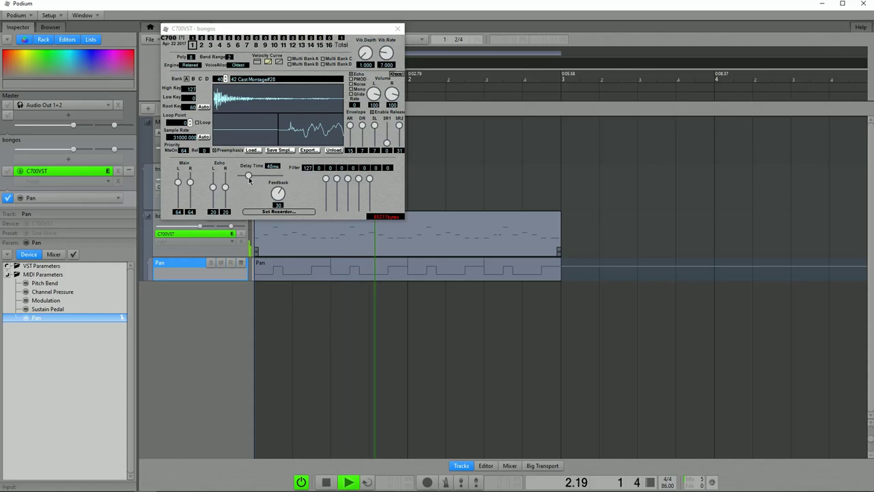
{"action": "left_click_drag", "start_coordinate": [248, 179], "coordinate": [245, 179]}
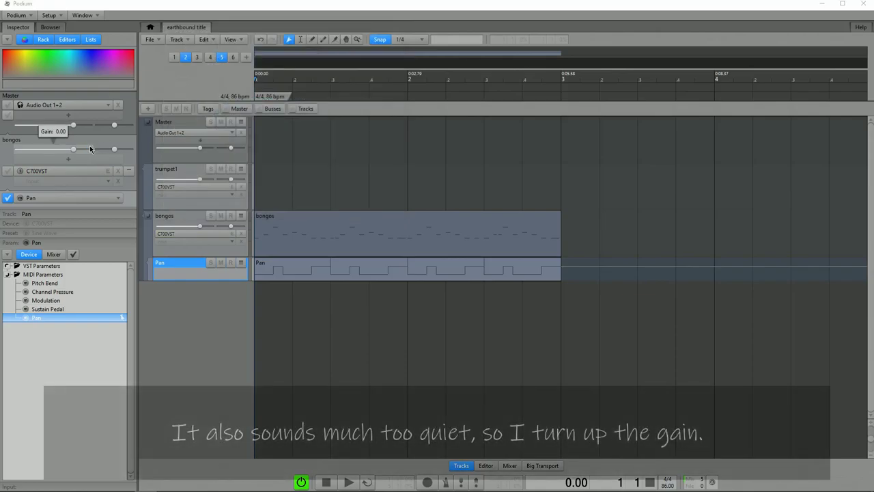
- Set the bongos track's output gain to 7 dB
{"action": "double_click", "coordinate": [90, 148]}
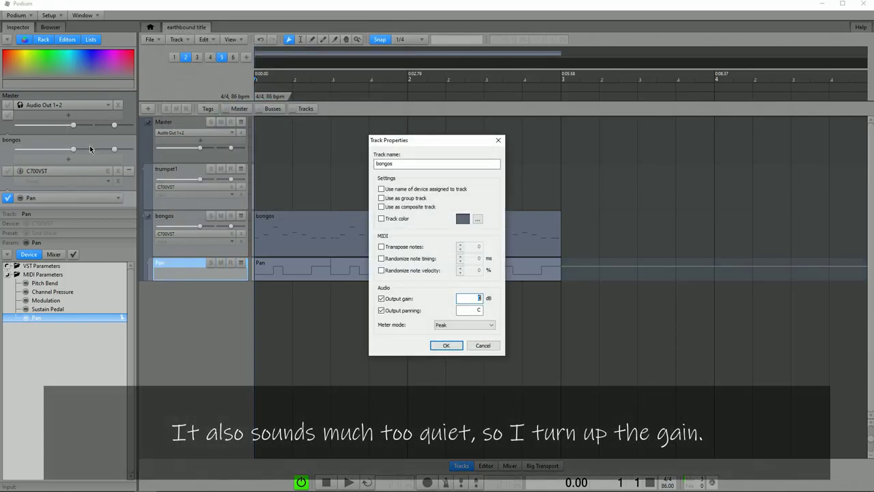
{"action": "type", "text": "7"}
{"action": "key", "text": "Return"}
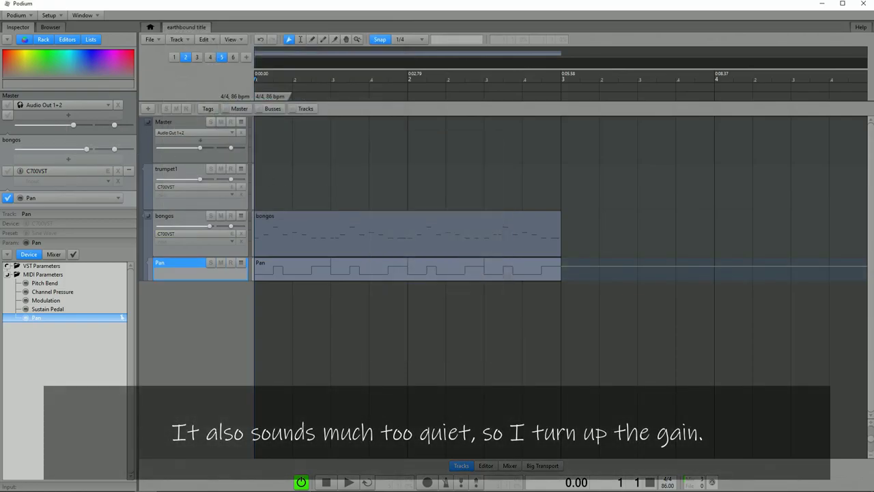
- Compare channel 1 of the song in JCOM-SPC with the playback of the bongos track in Podium
{"action": "left_click", "coordinate": [212, 485]}
{"action": "left_click", "coordinate": [58, 106]}
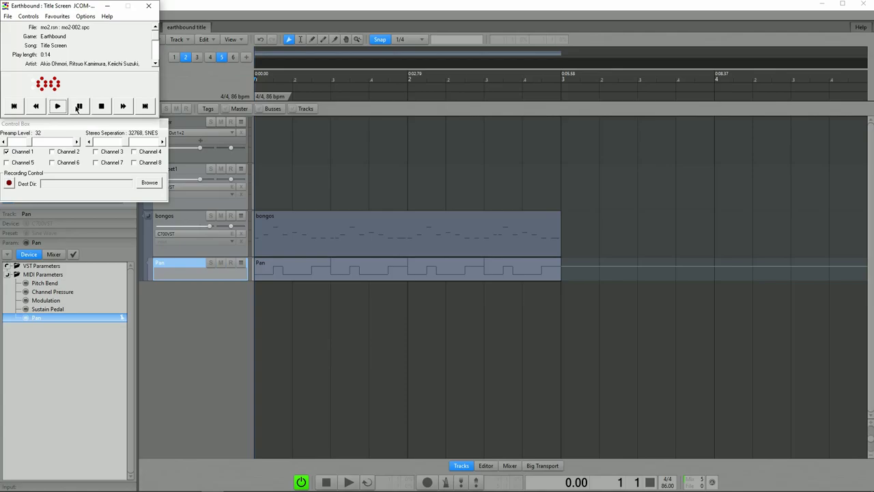
{"action": "left_click", "coordinate": [78, 107]}
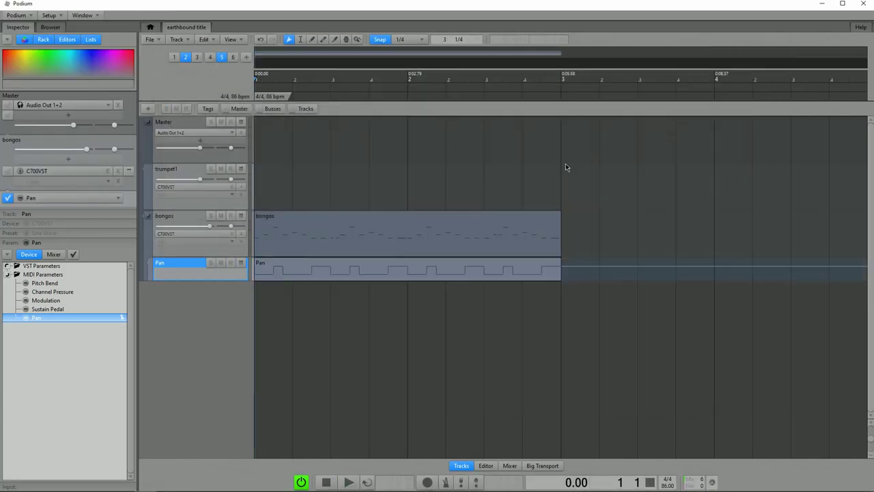
{"action": "key", "text": "space"}
{"action": "key", "text": "space"}
{"action": "left_click", "coordinate": [211, 483]}
{"action": "left_click", "coordinate": [59, 107]}
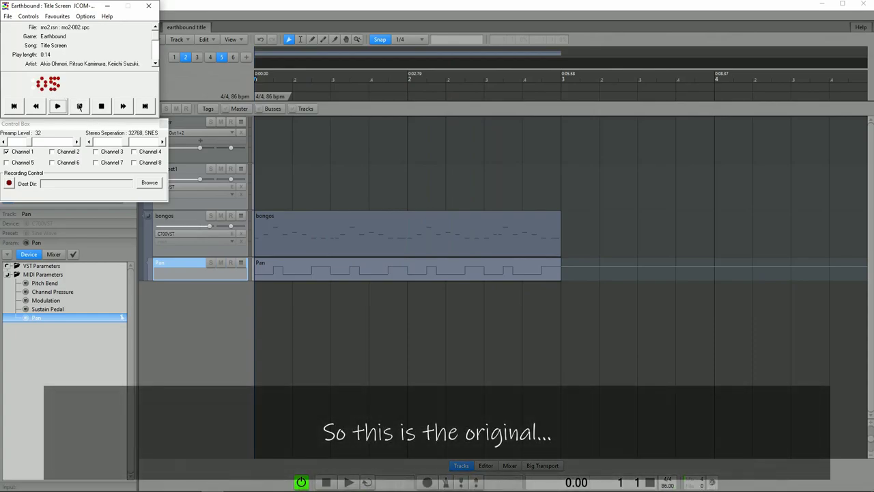
{"action": "left_click", "coordinate": [302, 159]}
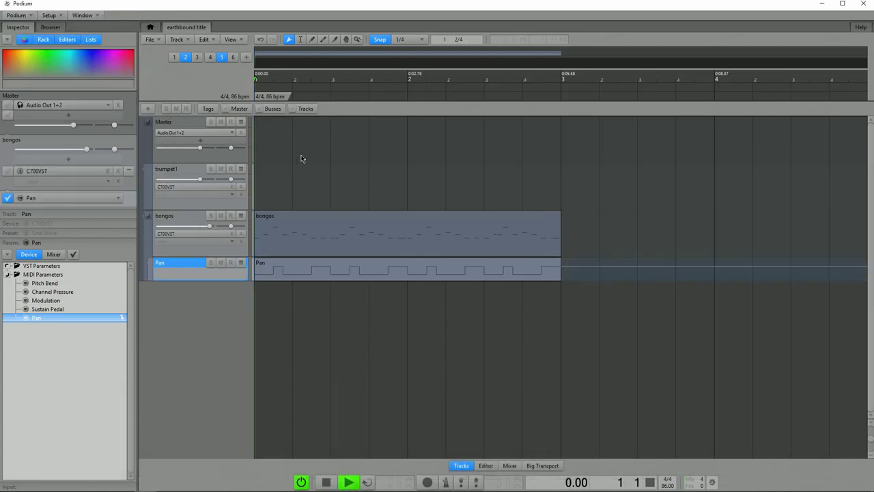
- Set the bongos track's output gain to 8 dB during playback and stop the playback
{"action": "double_click", "coordinate": [66, 150]}
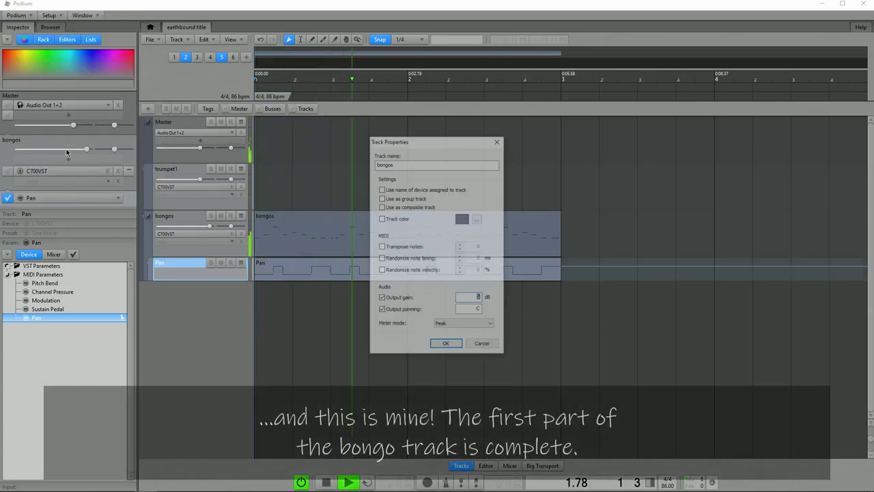
{"action": "type", "text": "8"}
{"action": "key", "text": "Return"}
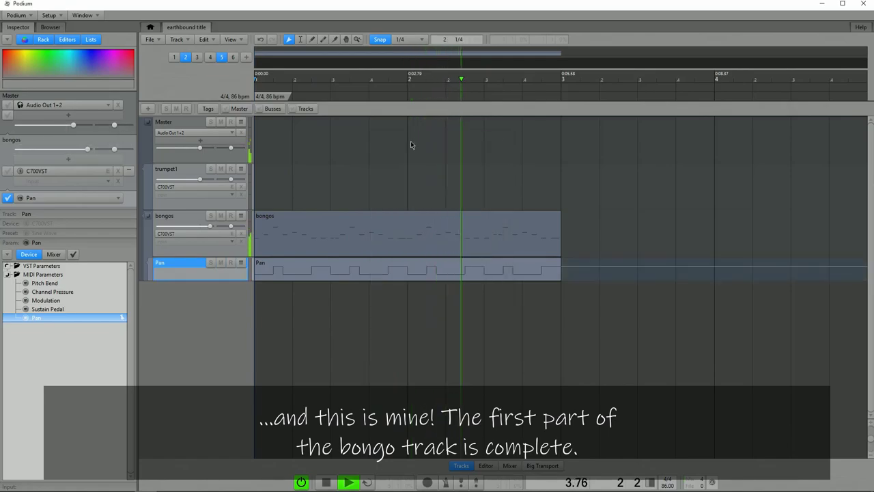
{"action": "key", "text": "space"}
- Collapse the bongos track's pan lane and move the track above trumpet1, and play the song in JCOM-SPC
{"action": "left_click", "coordinate": [148, 217]}
{"action": "left_click_drag", "start_coordinate": [168, 215], "coordinate": [170, 171]}
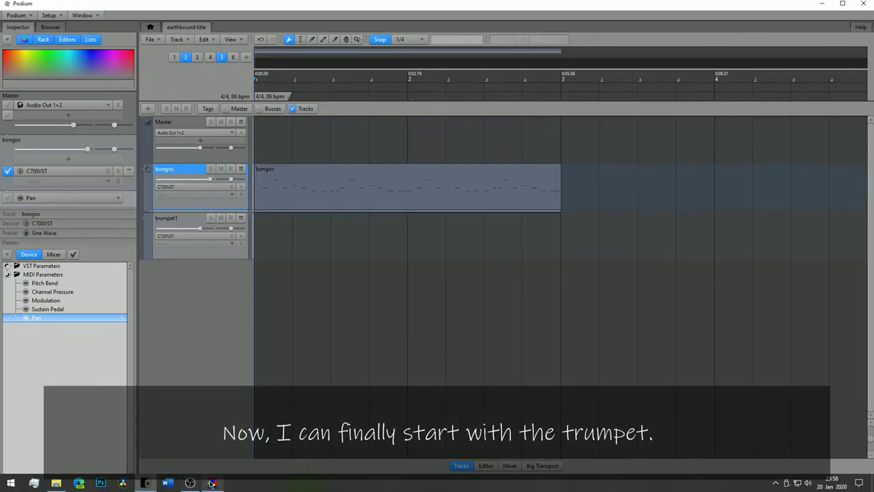
{"action": "left_click", "coordinate": [212, 483]}
{"action": "left_click", "coordinate": [57, 107]}
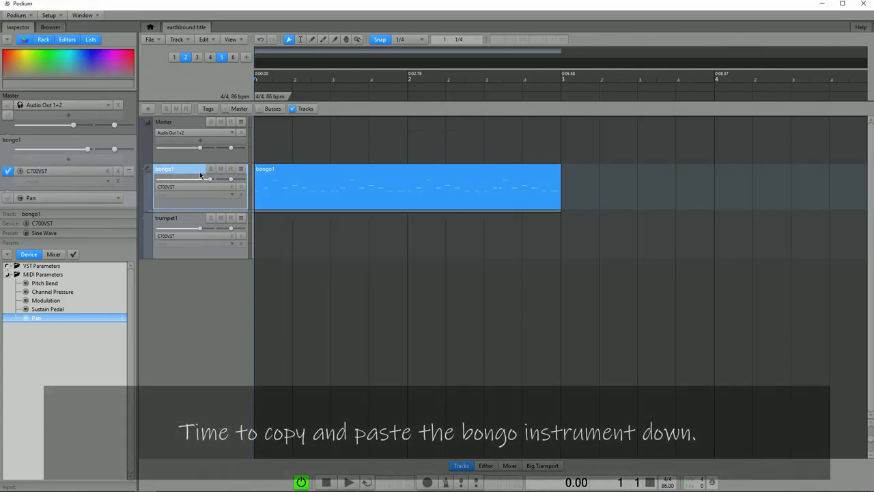
- Set the C700VST preset of the bongo1 track to Program 41
{"action": "left_click", "coordinate": [200, 175]}
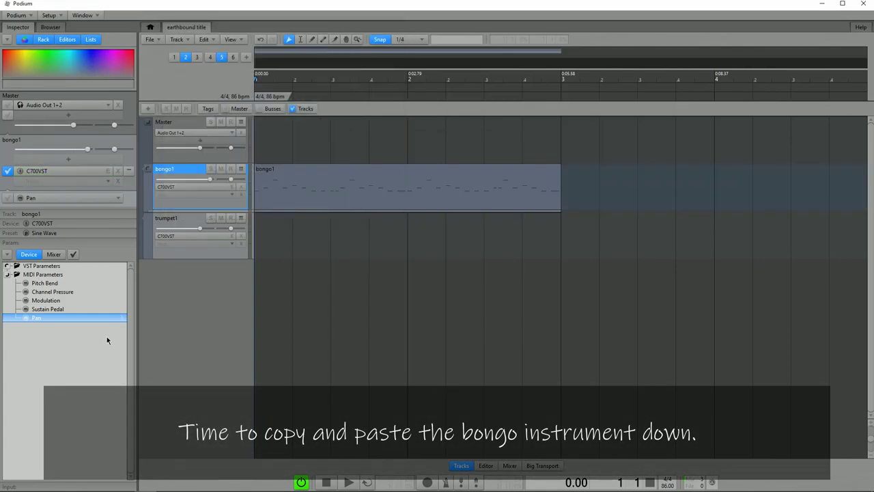
{"action": "left_click", "coordinate": [44, 233]}
{"action": "scroll", "coordinate": [76, 306], "scroll_direction": "down", "scroll_amount": 12}
{"action": "left_click", "coordinate": [76, 306]}
- Duplicate the bongo1 track as bongo2 and convert its copied event to a unique copy
{"action": "left_click", "coordinate": [196, 176]}
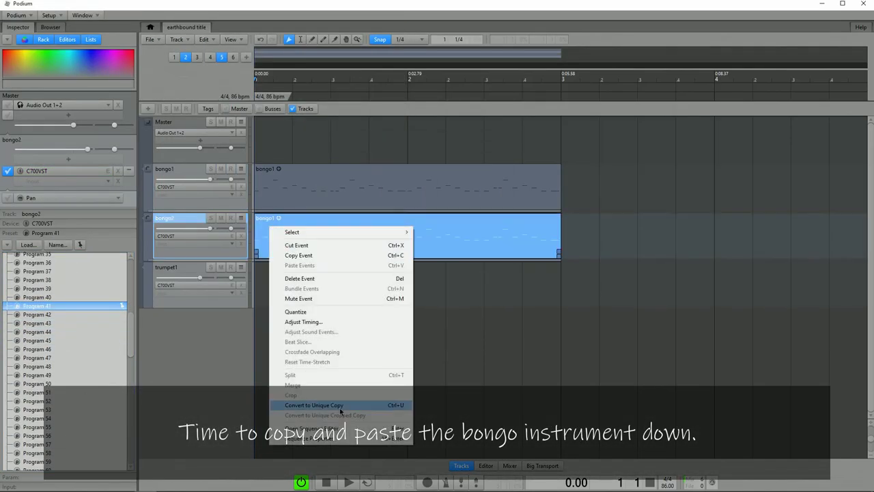
{"action": "left_click", "coordinate": [339, 408]}
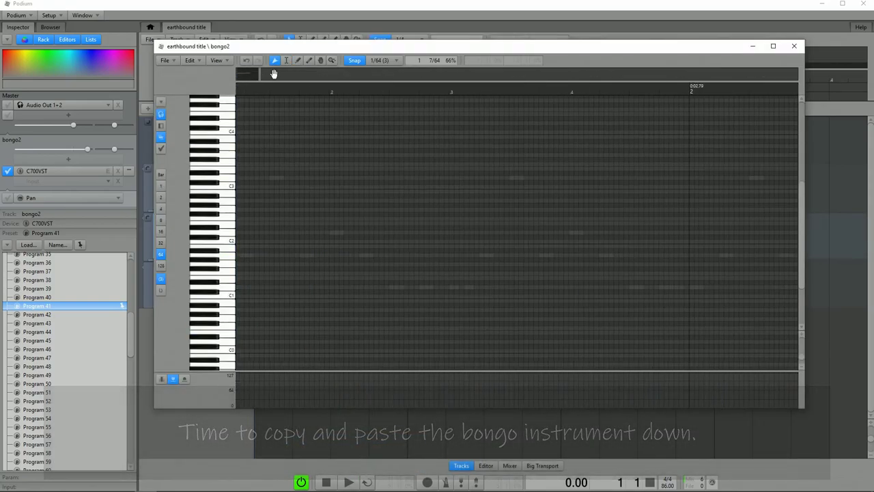
- Listen to channel 2 in JCOM-SPC, raise the first note of bongo2 to just above C4, and play it back to compare
{"action": "left_click", "coordinate": [58, 106]}
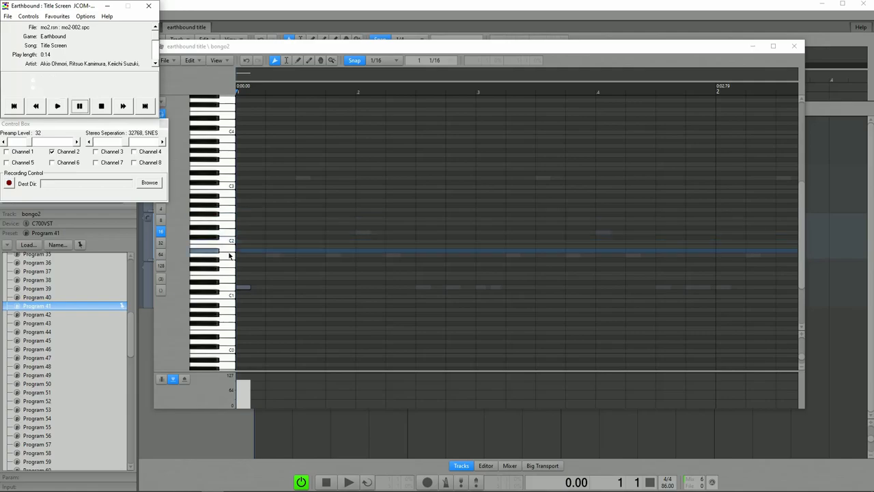
{"action": "left_click_drag", "start_coordinate": [241, 288], "coordinate": [233, 143]}
{"action": "key", "text": "space"}
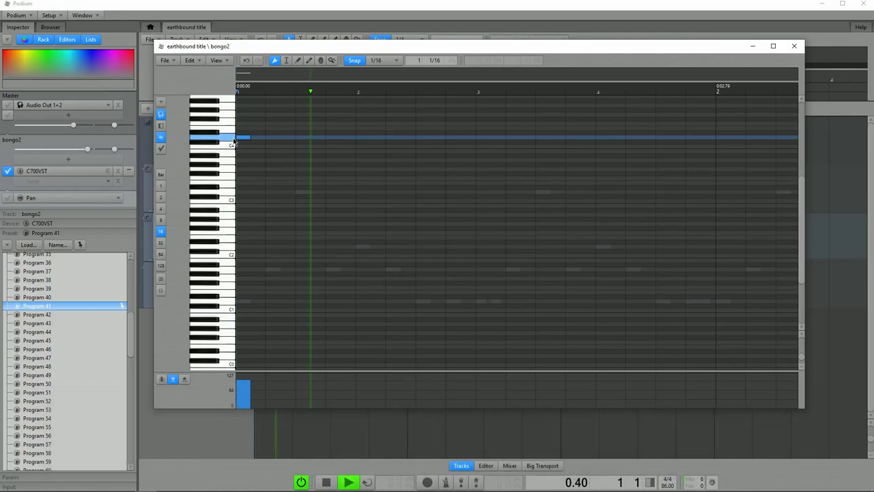
{"action": "left_click", "coordinate": [794, 45]}
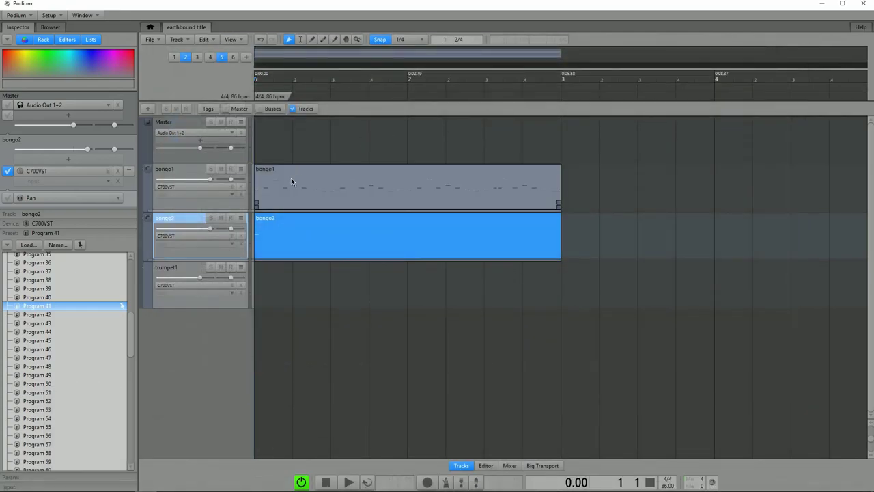
- Reopen the bongo2 sequence and arrange its measure 1 sixteenth notes across high, middle and low pitches
{"action": "double_click", "coordinate": [333, 234]}
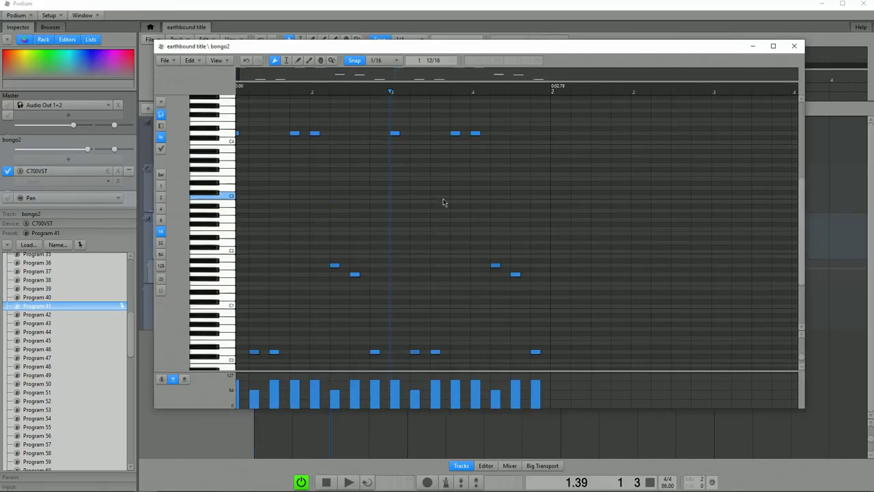
{"action": "left_click", "coordinate": [443, 202]}
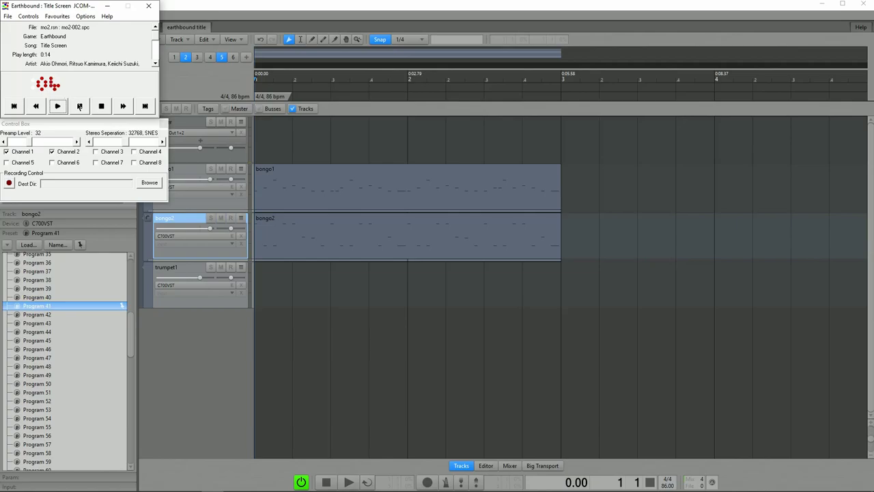
- Play both bongo tracks together and set bongo2's output gain to 5 dB
{"action": "left_click", "coordinate": [292, 141]}
{"action": "key", "text": "space"}
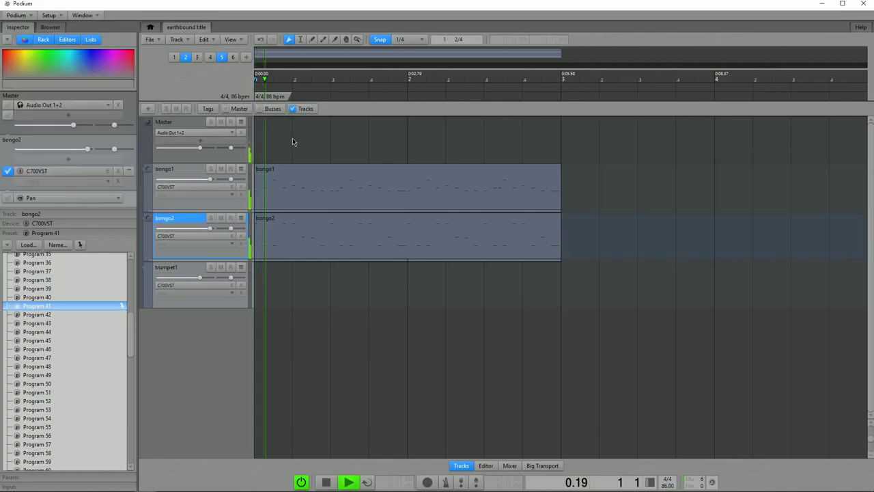
{"action": "double_click", "coordinate": [192, 230]}
{"action": "type", "text": "5"}
{"action": "key", "text": "Return"}
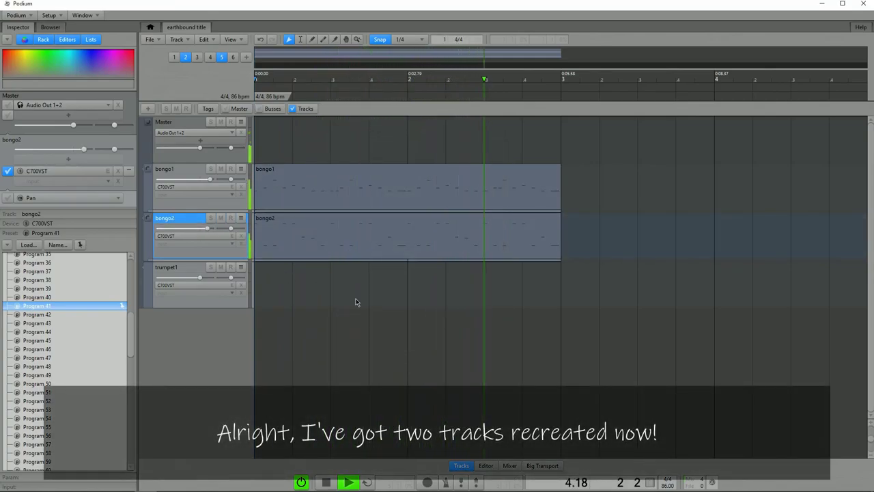
{"action": "key", "text": "space"}
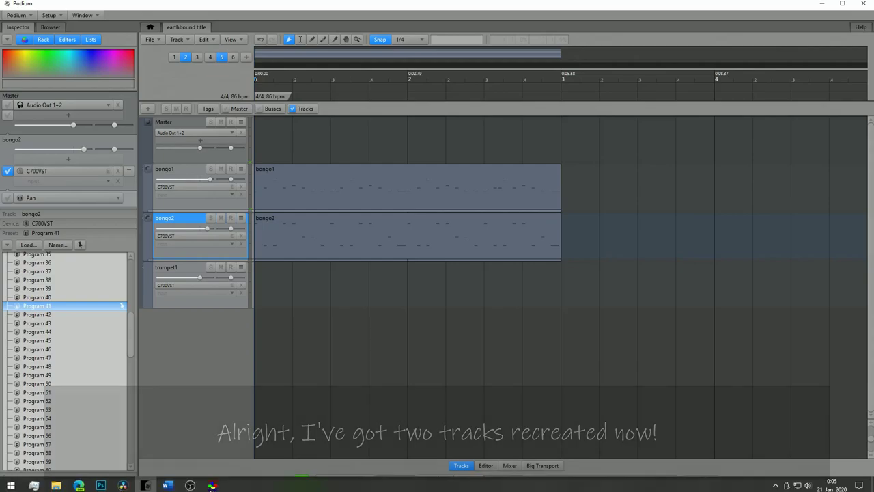
- Switch to JCOM-SPC and play channel 3 of the song on its own
{"action": "left_click", "coordinate": [212, 483]}
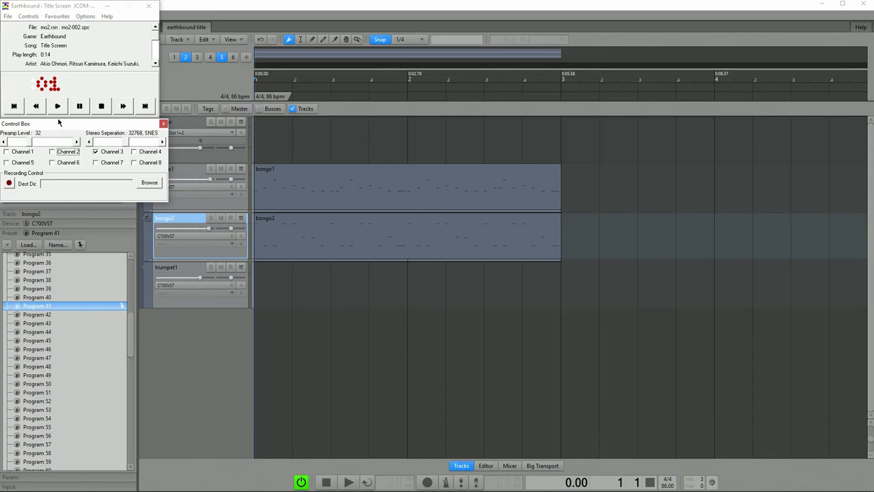
{"action": "left_click", "coordinate": [58, 107]}
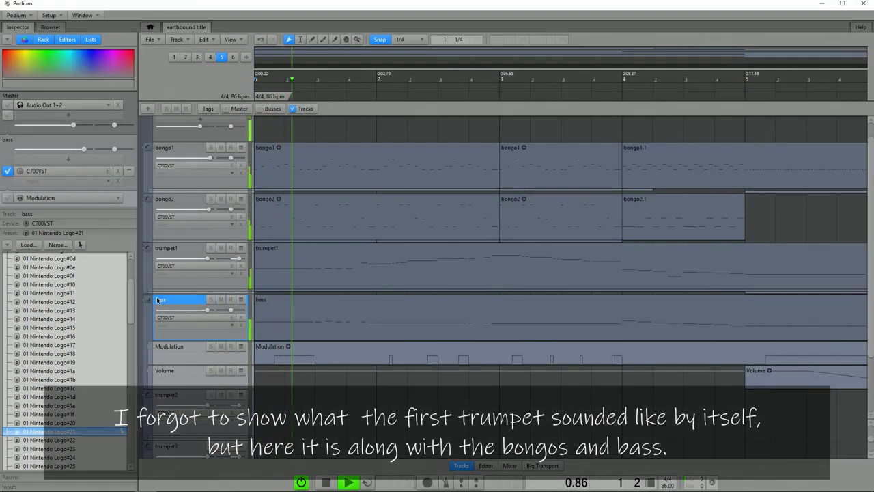
- Collapse the bass track's parameter lanes and solo the track, and choose the Pencil tool in the hat.1 sequence editor
{"action": "left_click", "coordinate": [149, 301]}
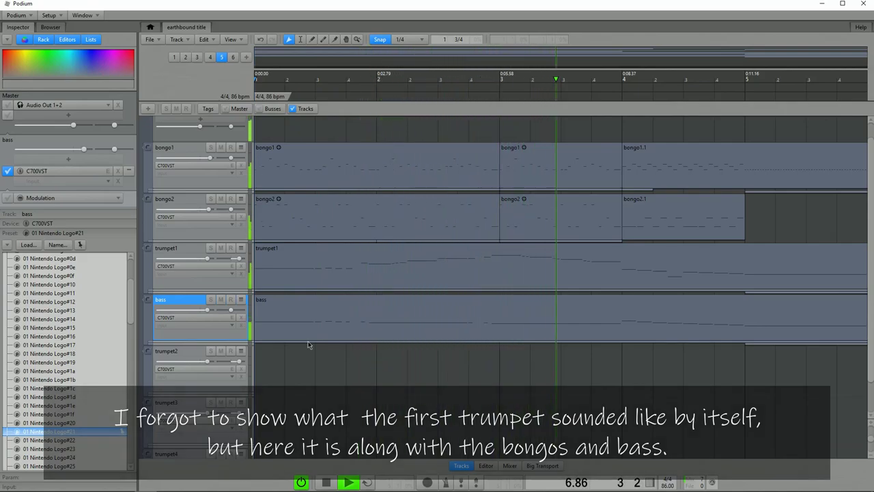
{"action": "left_click", "coordinate": [210, 299]}
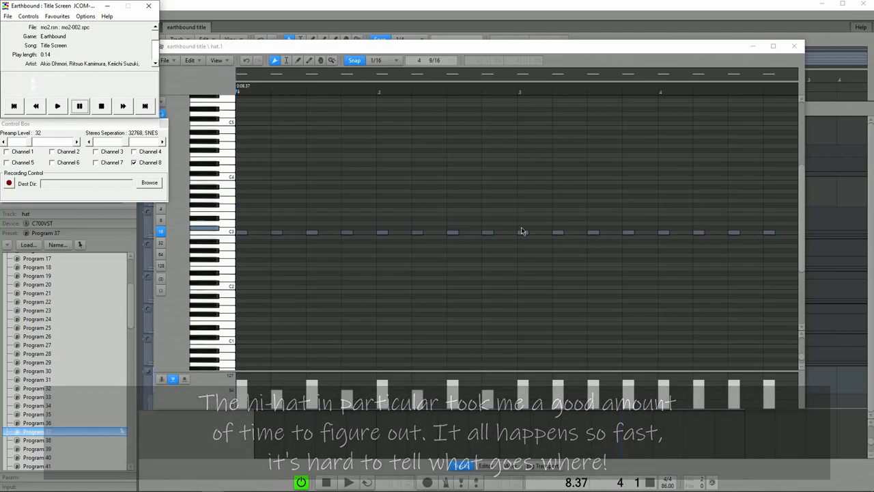
{"action": "left_click", "coordinate": [299, 61]}
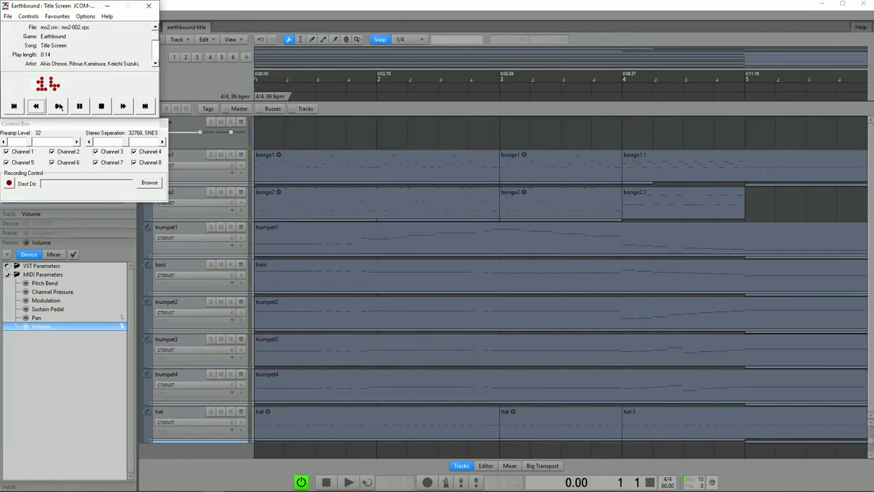
- Play the song with all eight channels in JCOM-SPC and compare it with the full arrangement in Podium
{"action": "left_click", "coordinate": [59, 106]}
{"action": "left_click", "coordinate": [278, 130]}
{"action": "key", "text": "space"}
- Set the hat track's output gain to 5 dB during playback and stop the playback
{"action": "left_click", "coordinate": [182, 414]}
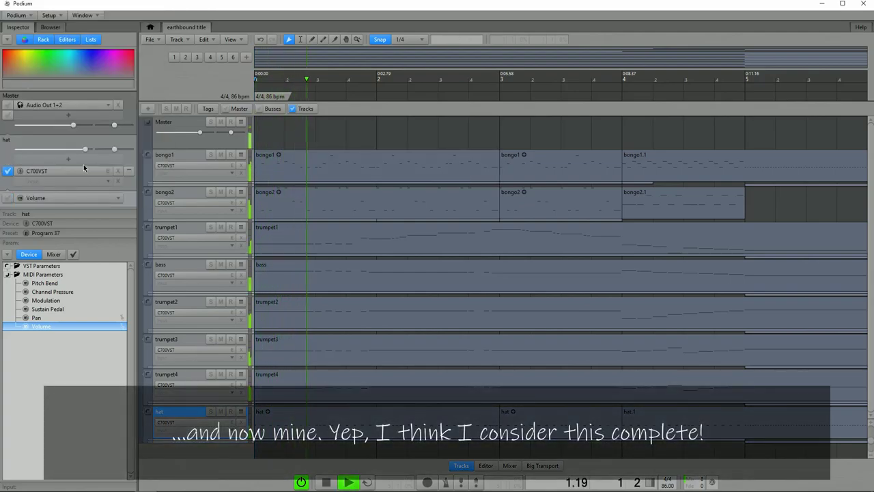
{"action": "double_click", "coordinate": [74, 151]}
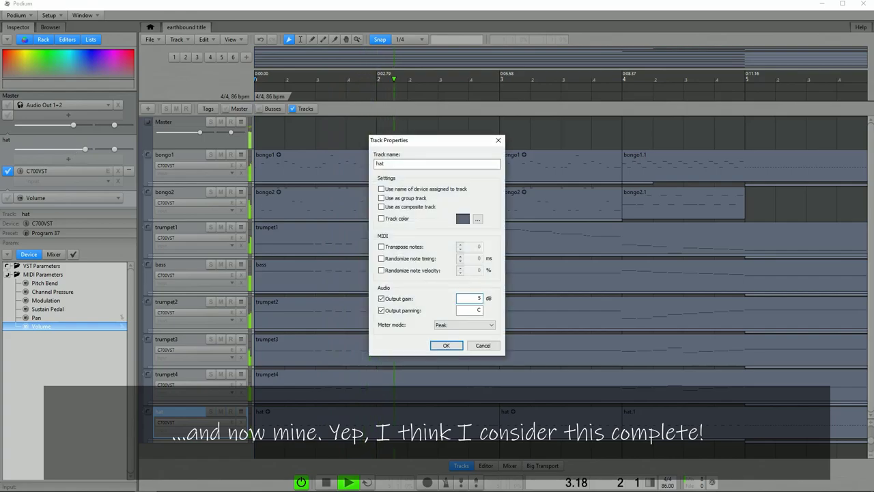
{"action": "key", "text": "Return"}
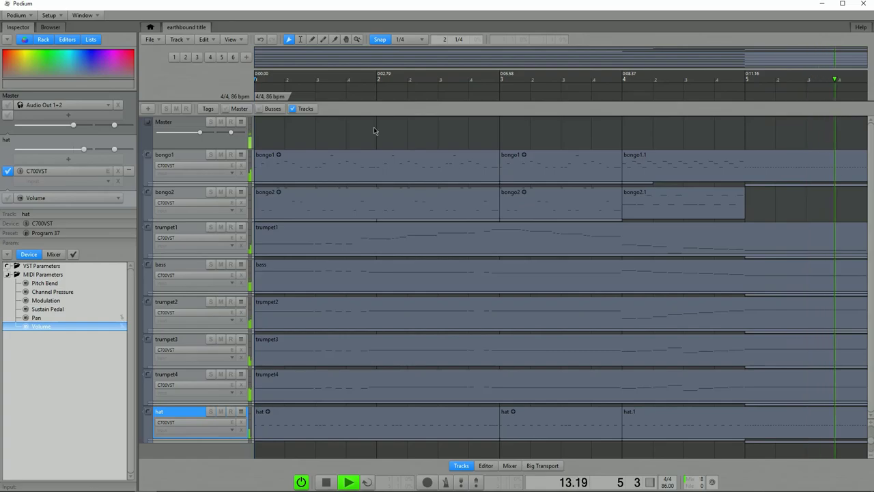
{"action": "key", "text": "space"}
- Select everything in the arrangement and move it one measure later so the music starts at measure 2
{"action": "key", "text": "ctrl+a"}
{"action": "left_click_drag", "start_coordinate": [335, 165], "coordinate": [459, 165]}
{"action": "left_click", "coordinate": [586, 139]}
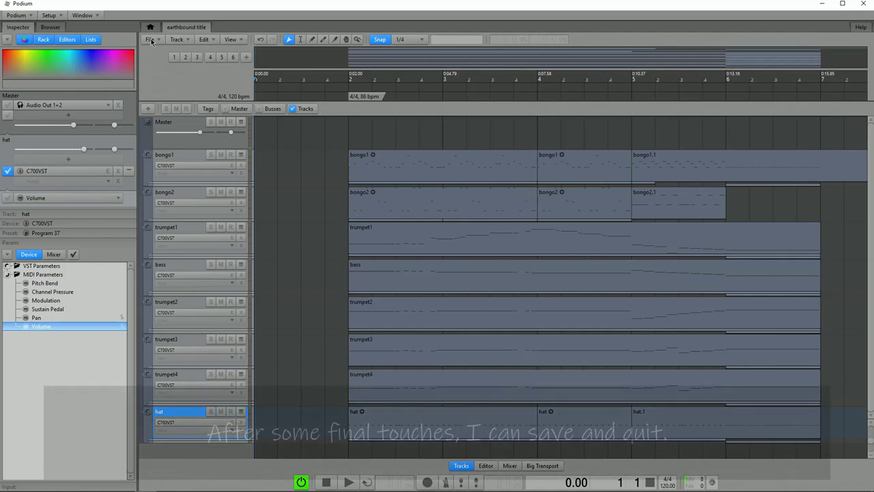
- Save the earthbound title project and close Podium
{"action": "left_click", "coordinate": [149, 39]}
{"action": "left_click", "coordinate": [188, 127]}
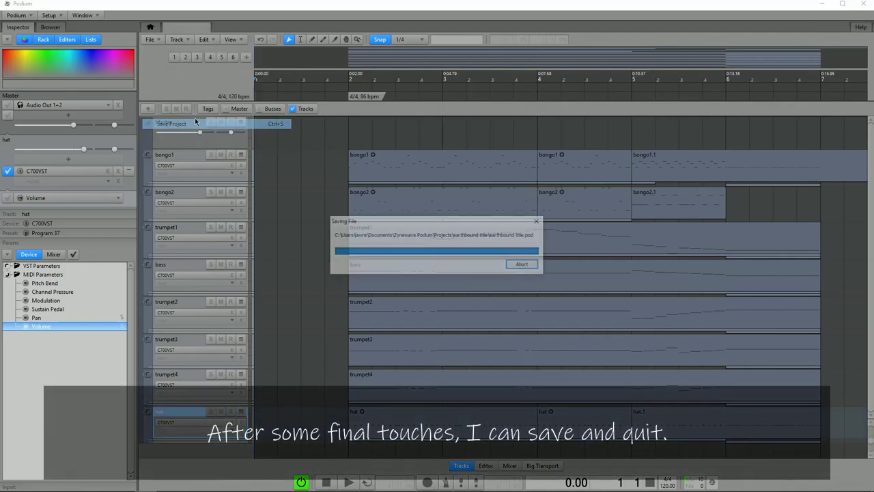
{"action": "left_click", "coordinate": [866, 5]}
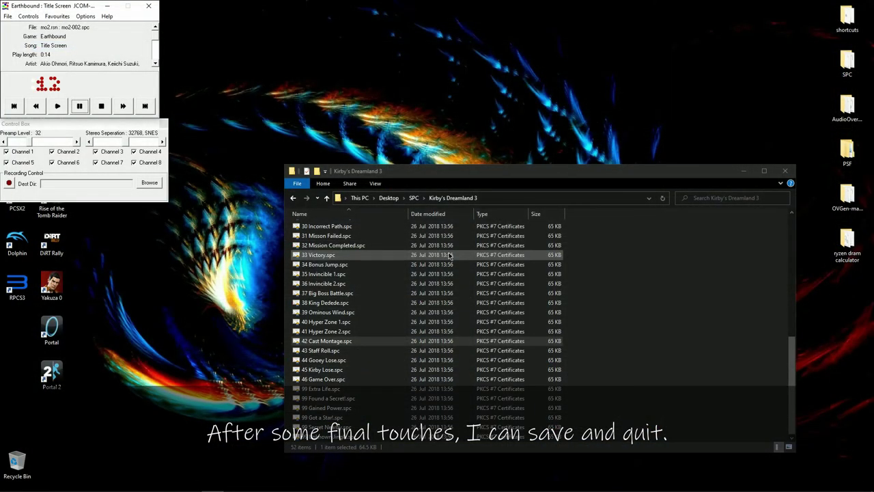
- Close the Kirby's Dreamland 3 folder, launch Podium Free from the shortcuts folder, and dismiss the audio interface warning
{"action": "left_click", "coordinate": [786, 172]}
{"action": "double_click", "coordinate": [847, 20]}
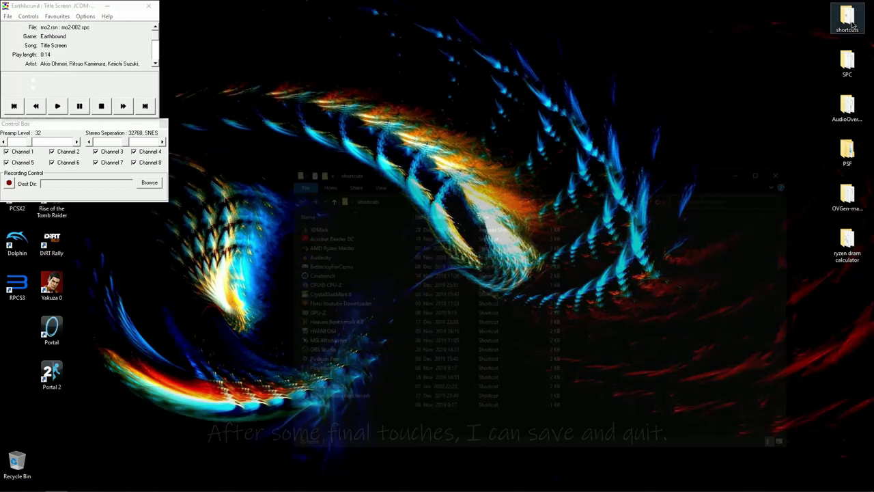
{"action": "double_click", "coordinate": [314, 362]}
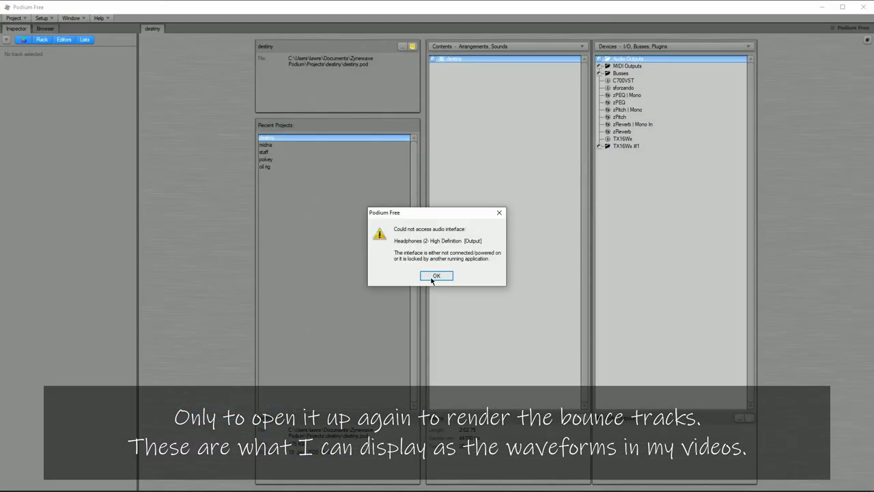
{"action": "left_click", "coordinate": [434, 275]}
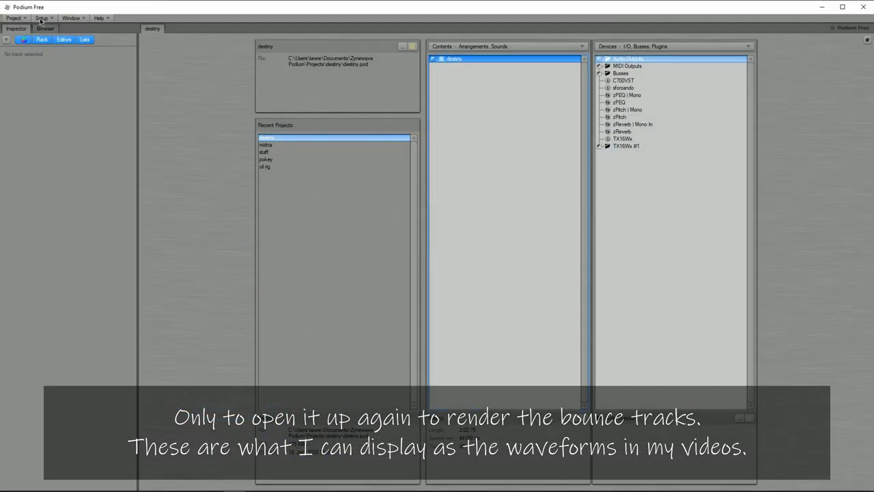
- Load the earthbound title project file from the Projects folder and open its arrangement
{"action": "left_click", "coordinate": [13, 18]}
{"action": "left_click", "coordinate": [31, 53]}
{"action": "left_click", "coordinate": [233, 69]}
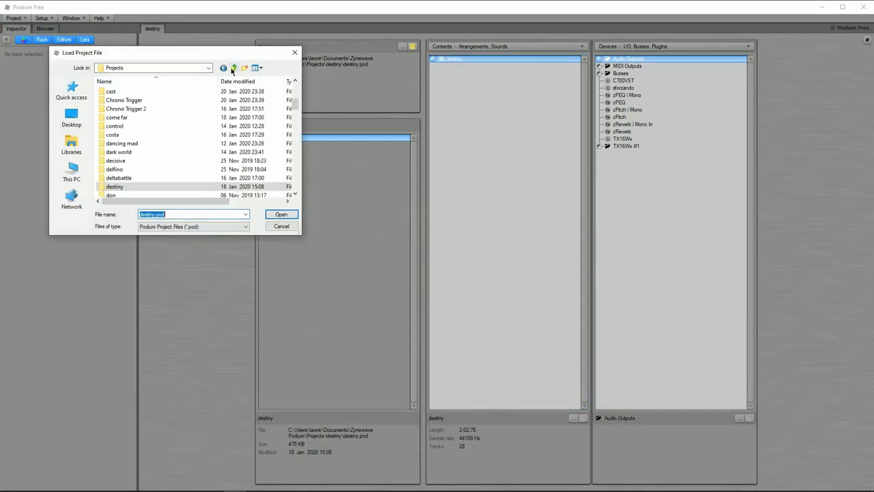
{"action": "scroll", "coordinate": [176, 141], "scroll_direction": "down", "scroll_amount": 3}
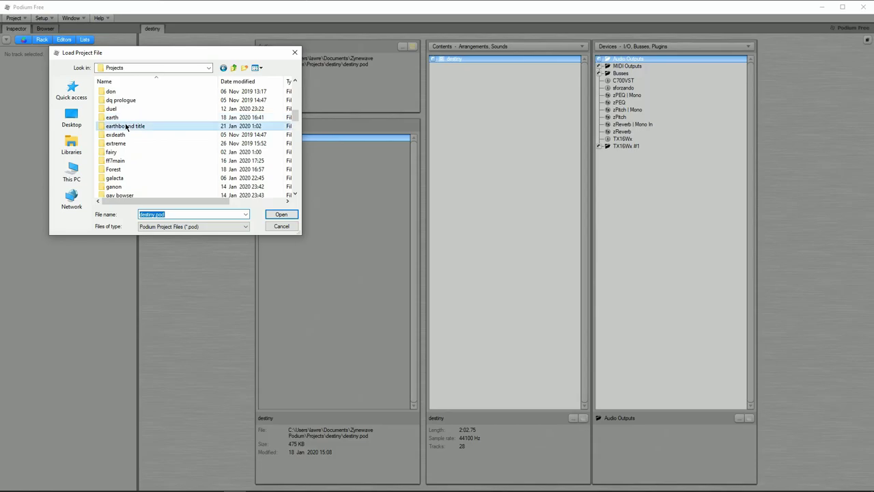
{"action": "double_click", "coordinate": [126, 126]}
{"action": "double_click", "coordinate": [131, 91]}
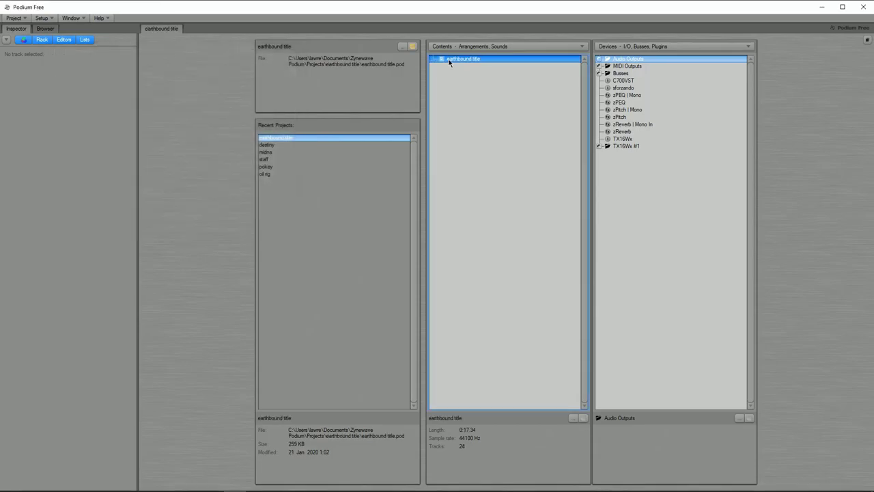
{"action": "double_click", "coordinate": [450, 59]}
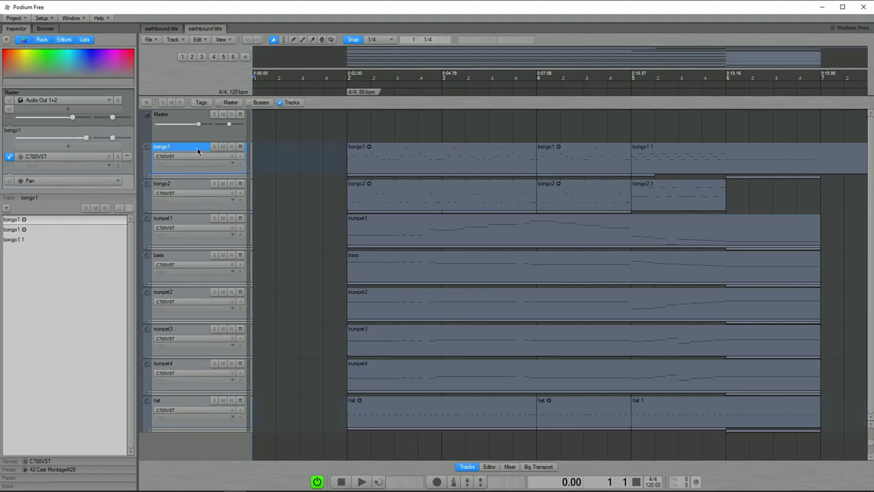
- Render a bounce track for every instrument track from bongo1 down to hat
{"action": "key", "text": "b"}
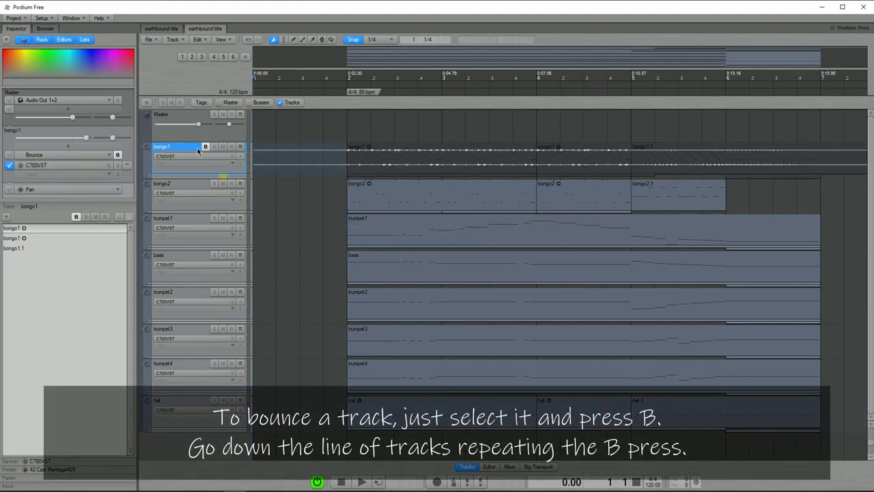
{"action": "key", "text": "Down"}
{"action": "key", "text": "b"}
{"action": "key", "text": "Down"}
{"action": "key", "text": "b"}
{"action": "key", "text": "Down"}
{"action": "key", "text": "b"}
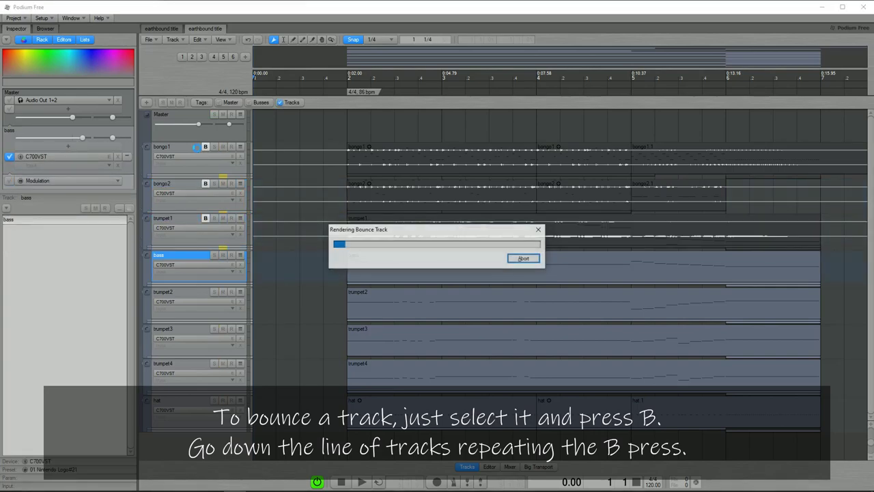
{"action": "key", "text": "Down"}
{"action": "key", "text": "b"}
{"action": "key", "text": "Down"}
{"action": "key", "text": "b"}
{"action": "key", "text": "Down"}
{"action": "key", "text": "b"}
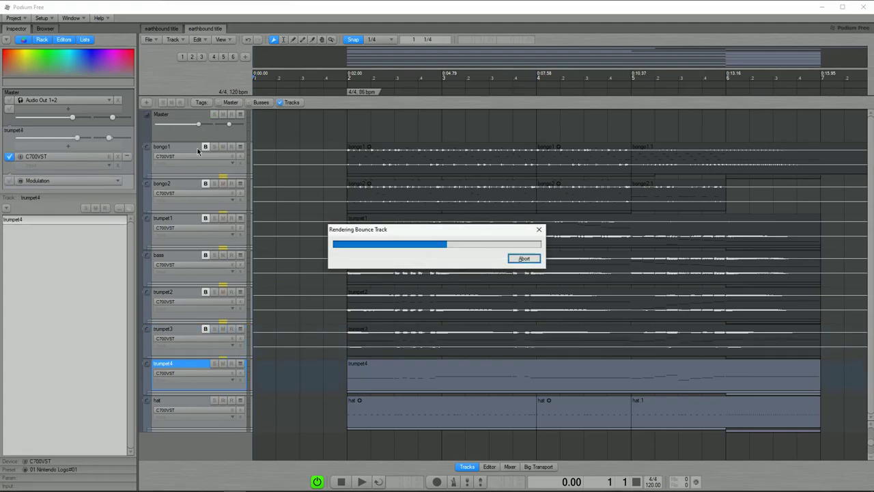
{"action": "key", "text": "Down"}
{"action": "key", "text": "b"}
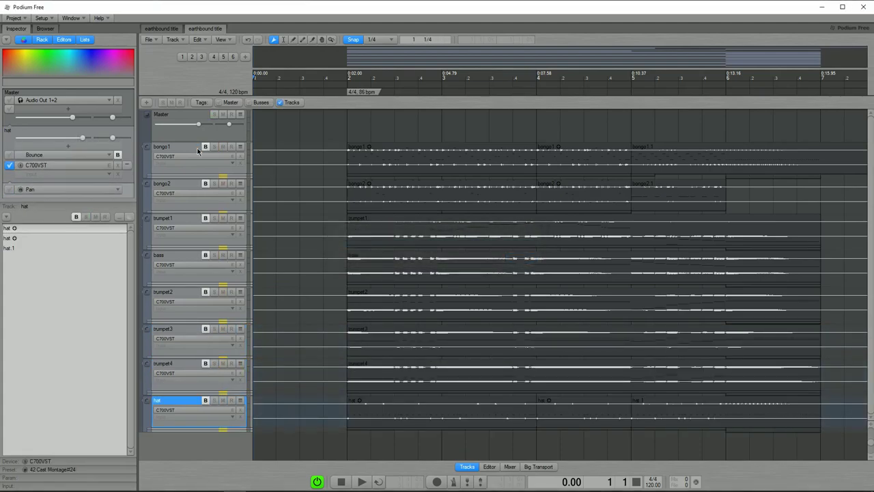
- Bounce the Master track, then exit Podium, saving the project and all bounce sounds
{"action": "left_click", "coordinate": [298, 129]}
{"action": "key", "text": "b"}
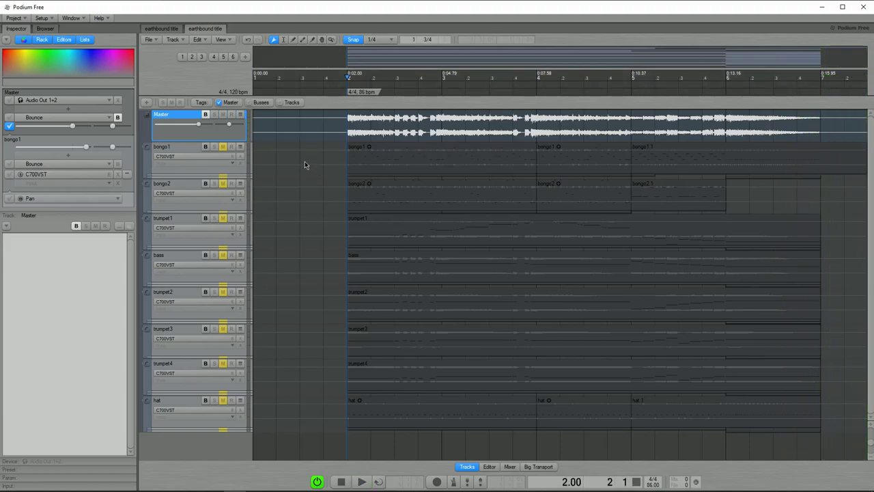
{"action": "left_click", "coordinate": [863, 6]}
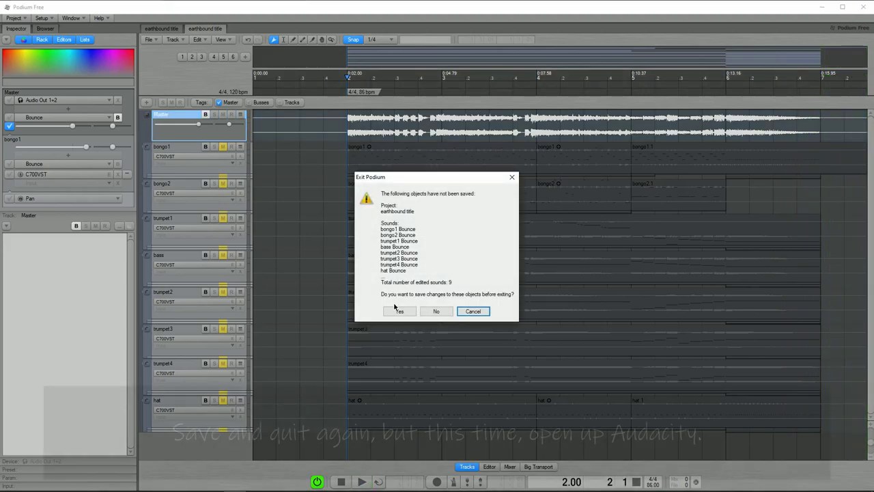
{"action": "left_click", "coordinate": [402, 308]}
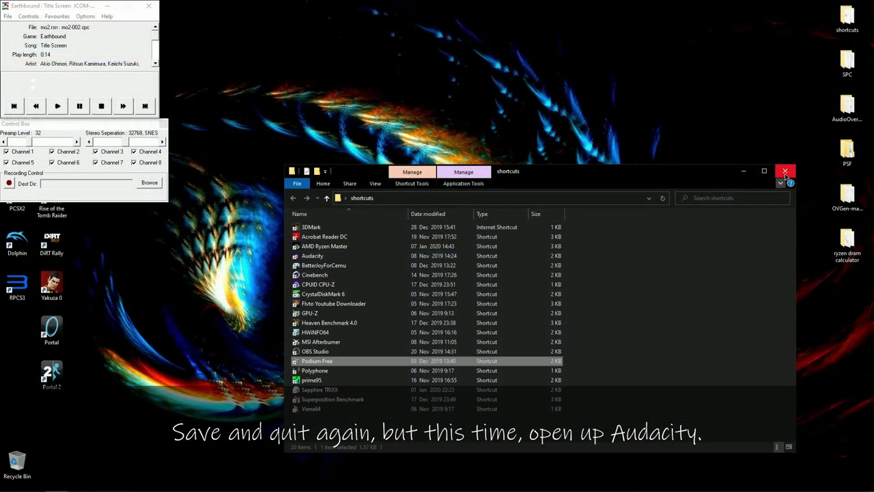
- Launch Audacity and import bass Bounce.wav from the earthbound title folder under Documents, Zynewave Podium, Projects
{"action": "double_click", "coordinate": [313, 255]}
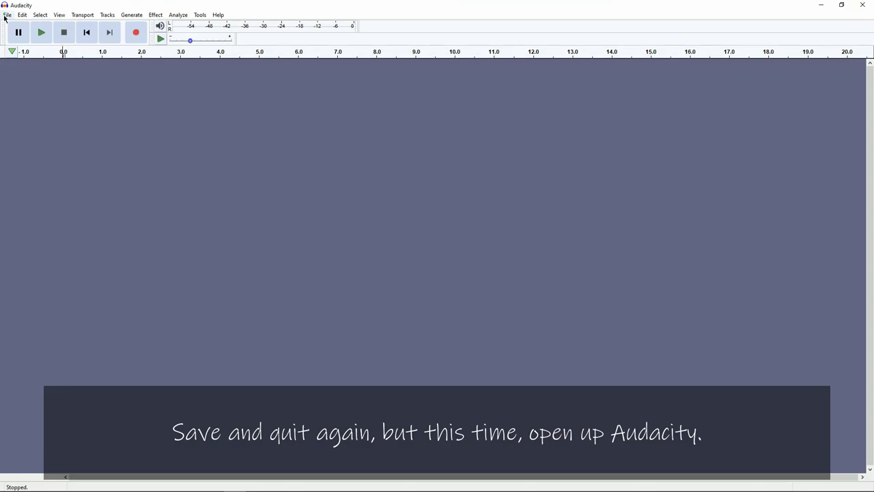
{"action": "left_click", "coordinate": [6, 15]}
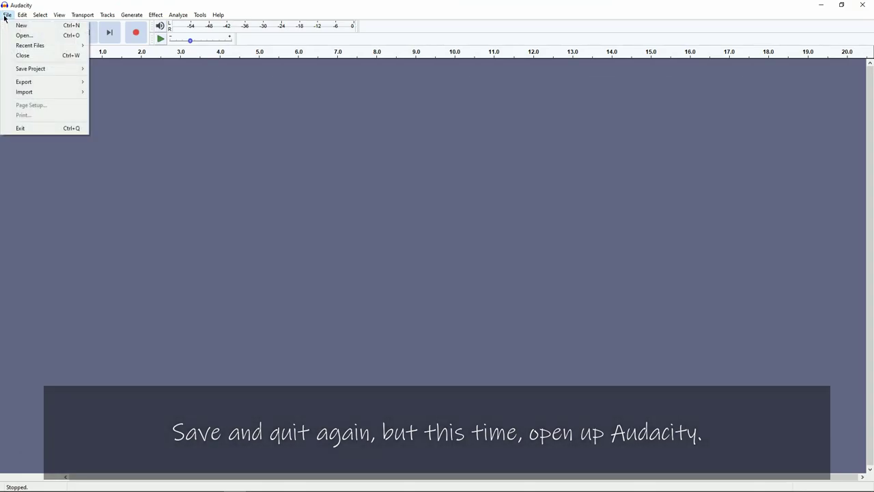
{"action": "mouse_move", "coordinate": [64, 90]}
{"action": "left_click", "coordinate": [107, 95]}
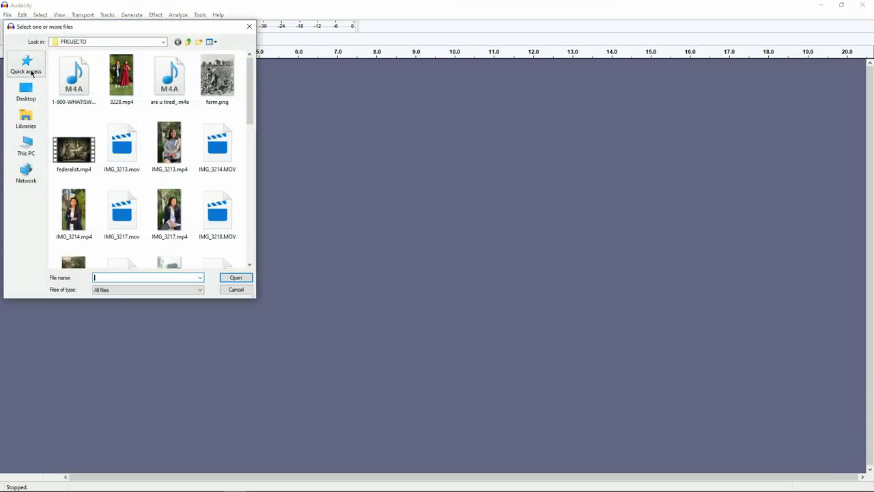
{"action": "left_click", "coordinate": [31, 120]}
{"action": "double_click", "coordinate": [184, 63]}
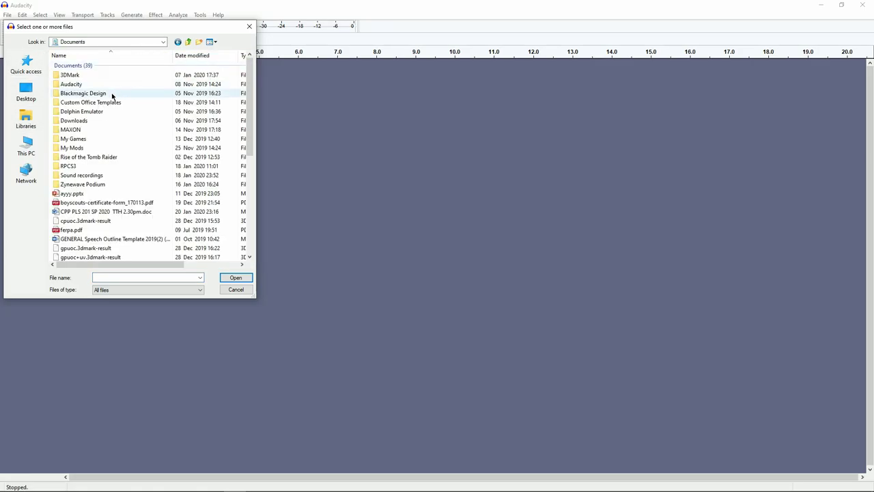
{"action": "double_click", "coordinate": [76, 183]}
{"action": "double_click", "coordinate": [73, 74]}
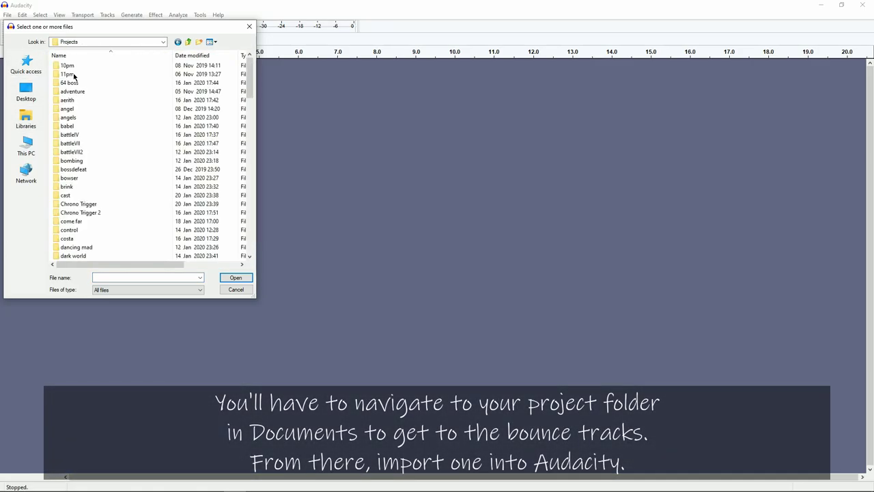
{"action": "scroll", "coordinate": [82, 139], "scroll_direction": "down", "scroll_amount": 8}
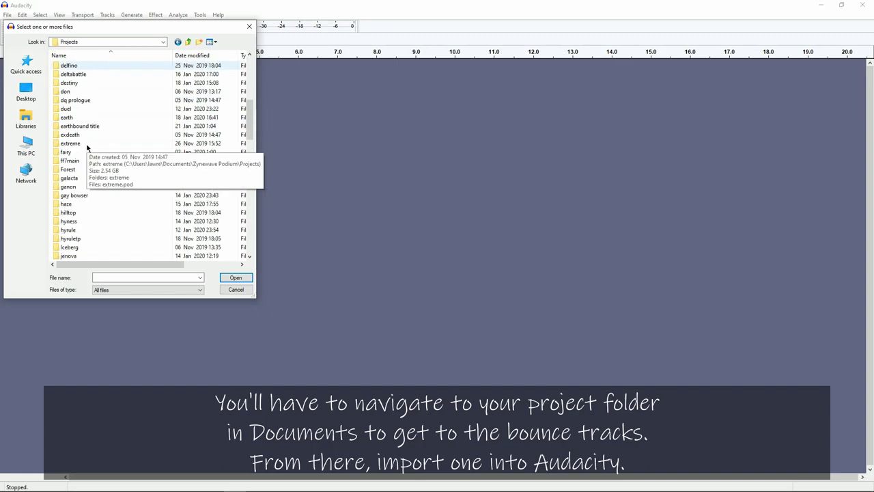
{"action": "double_click", "coordinate": [75, 143]}
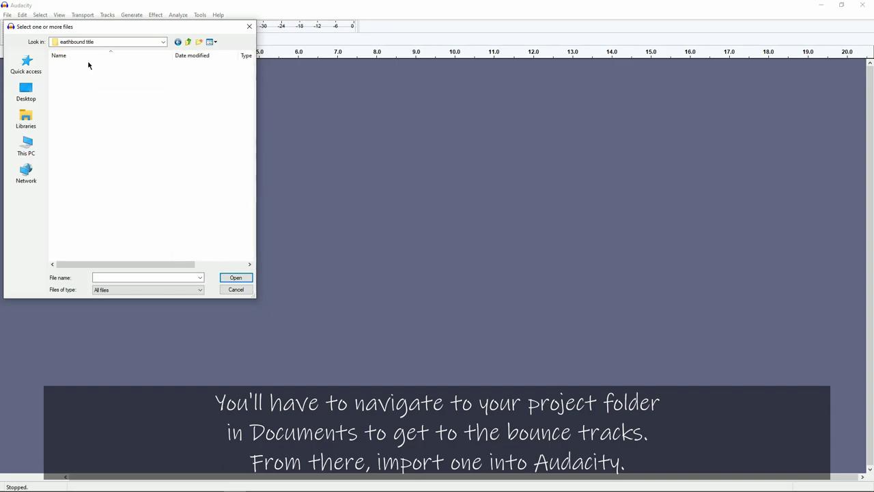
{"action": "double_click", "coordinate": [80, 75]}
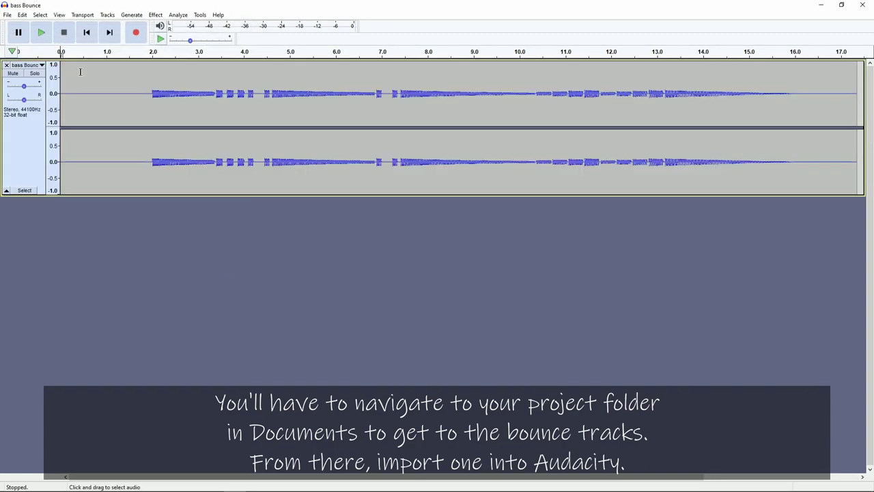
- Mix the bass track down from stereo to mono and amplify it to a 0.0 dB peak, checking it by playback
{"action": "left_click", "coordinate": [103, 15]}
{"action": "mouse_move", "coordinate": [121, 37]}
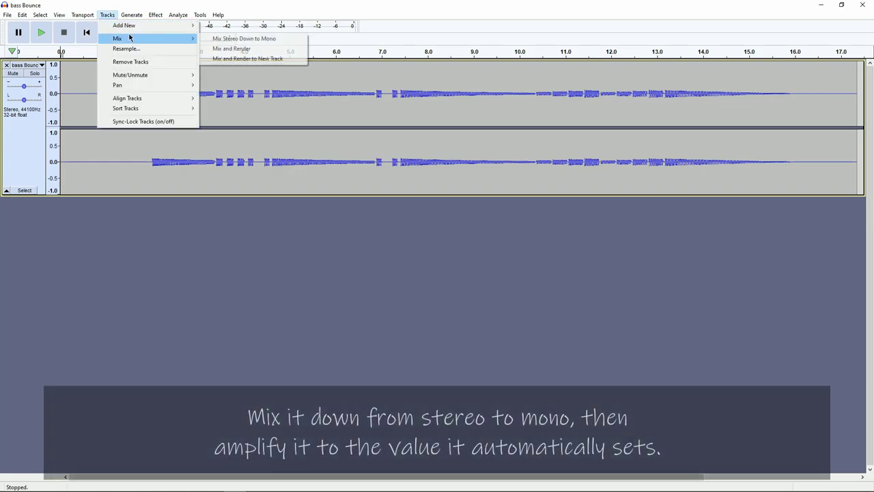
{"action": "left_click", "coordinate": [214, 38]}
{"action": "left_click", "coordinate": [155, 15]}
{"action": "left_click", "coordinate": [171, 49]}
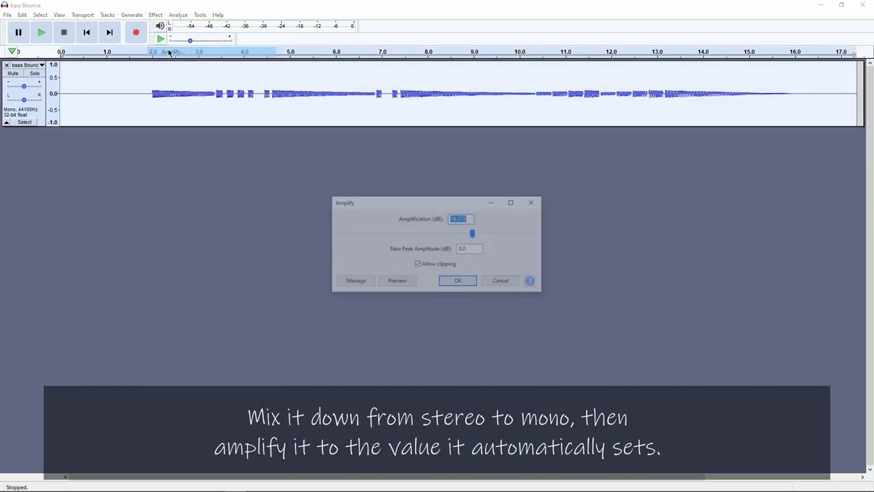
{"action": "key", "text": "Return"}
{"action": "left_click", "coordinate": [142, 82]}
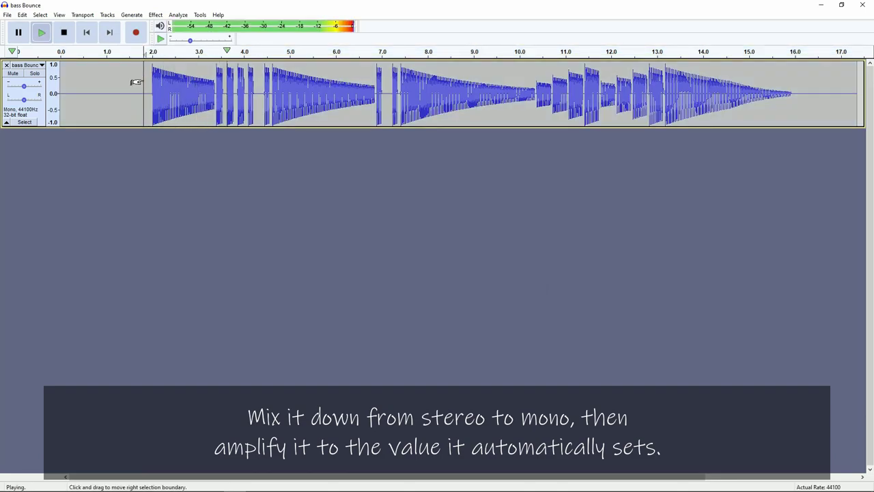
{"action": "key", "text": "space"}
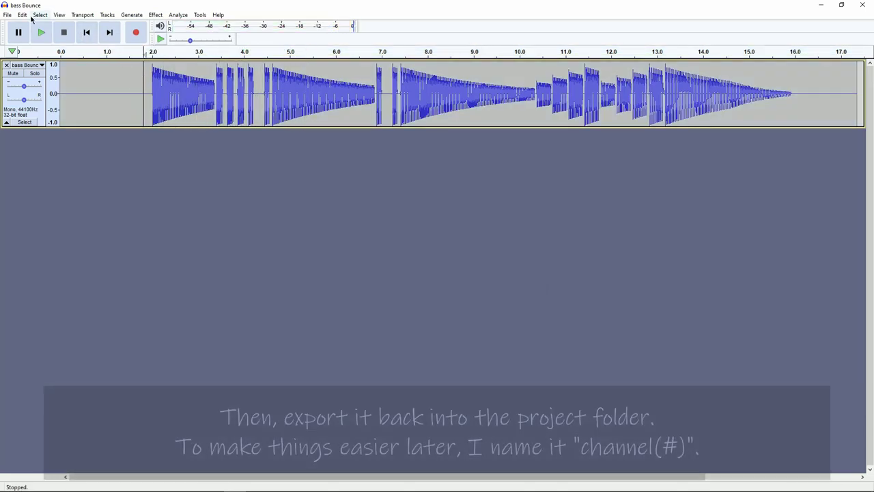
- Export the bass track as a 16-bit PCM WAV named channel4 into the earthbound title project's bounce folder
{"action": "left_click", "coordinate": [7, 15]}
{"action": "mouse_move", "coordinate": [68, 82]}
{"action": "left_click", "coordinate": [129, 84]}
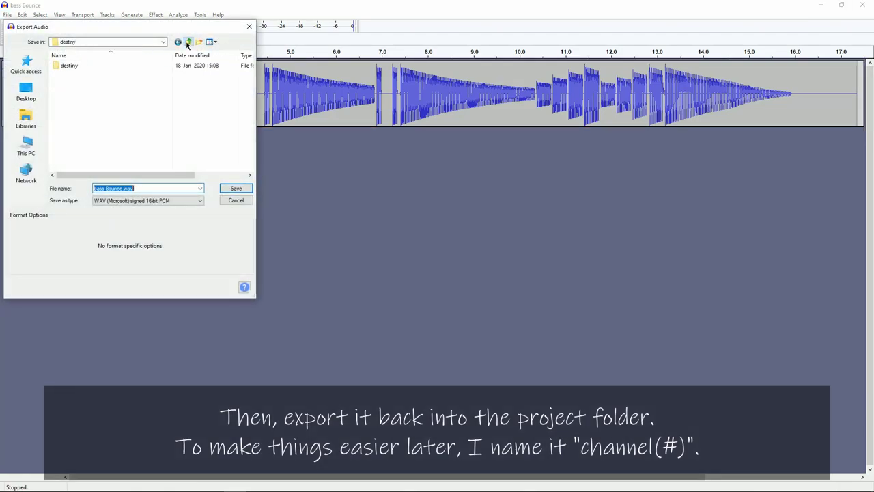
{"action": "left_click", "coordinate": [189, 43]}
{"action": "double_click", "coordinate": [82, 107]}
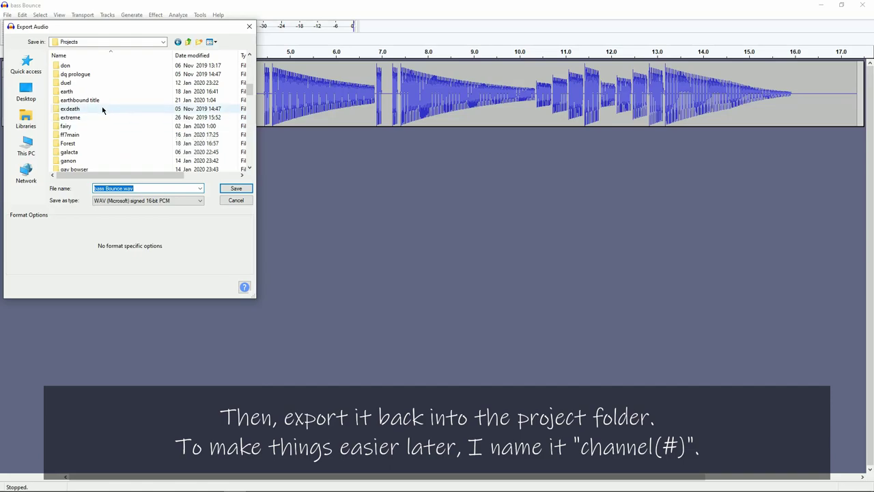
{"action": "double_click", "coordinate": [82, 65]}
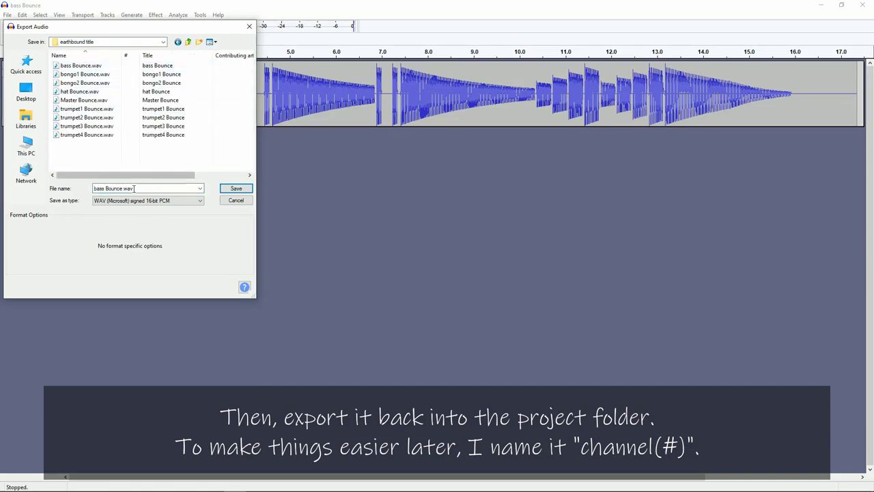
{"action": "type", "text": "channel"}
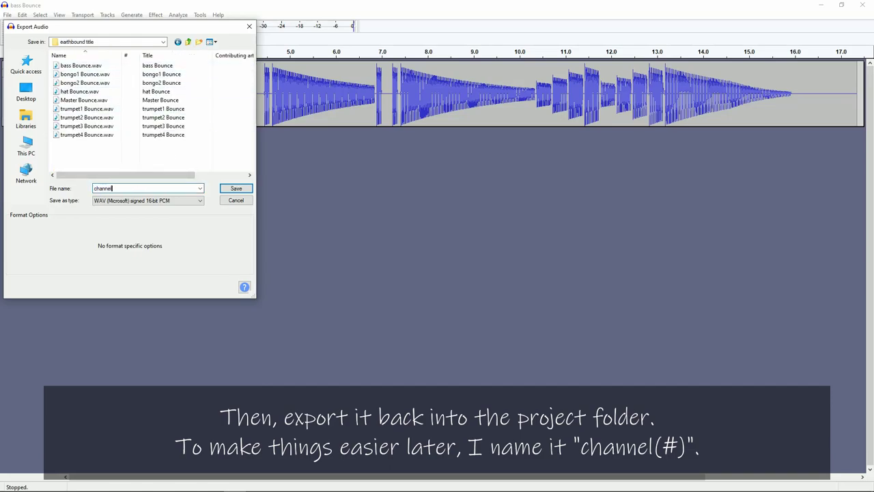
{"action": "type", "text": "1"}
{"action": "key", "text": "Return"}
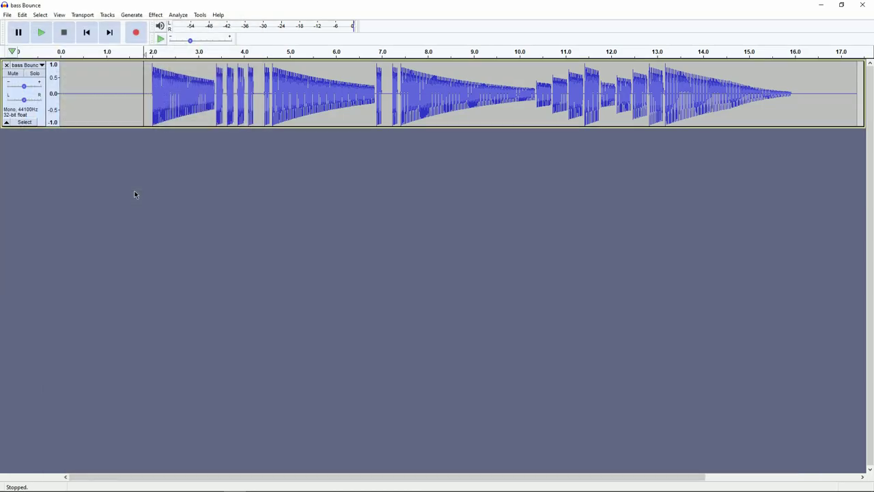
- Remove the bass track and import bongo1 Bounce.wav, followed by bongo2 Bounce.wav, for the same processing
{"action": "left_click", "coordinate": [7, 65]}
{"action": "left_click", "coordinate": [8, 15]}
{"action": "left_click", "coordinate": [15, 35]}
{"action": "left_click", "coordinate": [88, 93]}
{"action": "double_click", "coordinate": [84, 92]}
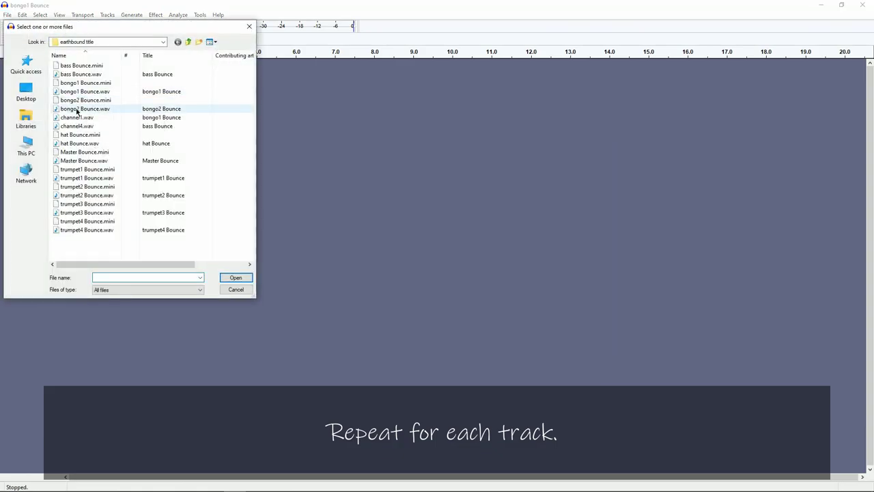
{"action": "double_click", "coordinate": [85, 109]}
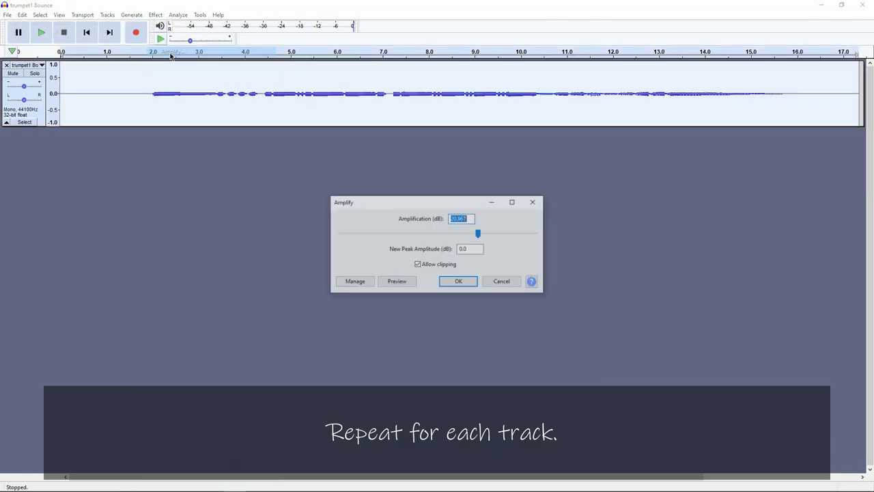
- Export the Master Bounce as main, keeping it in stereo and without amplification
{"action": "left_click", "coordinate": [7, 14]}
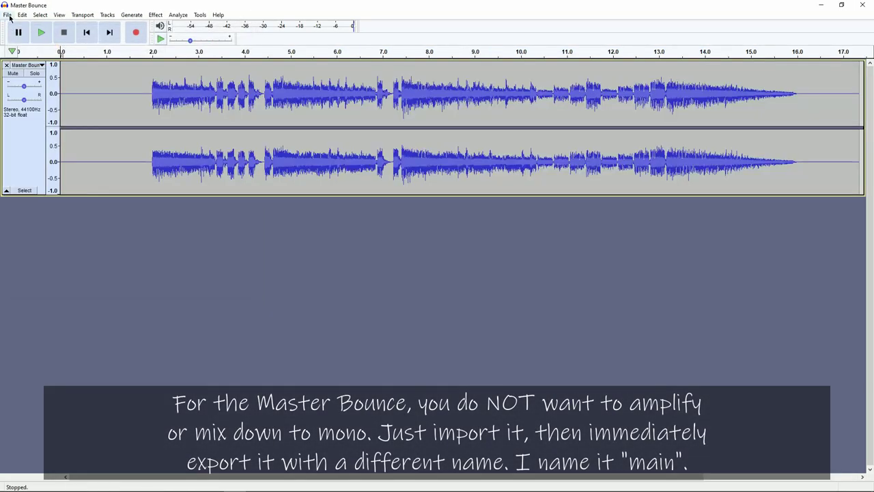
{"action": "left_click", "coordinate": [7, 15]}
{"action": "mouse_move", "coordinate": [43, 79]}
{"action": "left_click", "coordinate": [131, 91]}
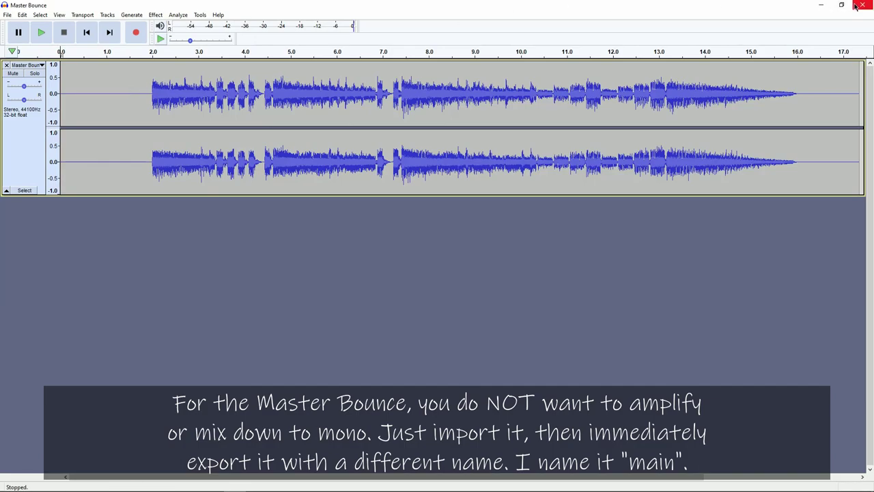
- Close Audacity and the shortcuts folder, and launch OVGen.exe from the OVGen-master folder
{"action": "left_click", "coordinate": [856, 5]}
{"action": "left_click", "coordinate": [455, 246]}
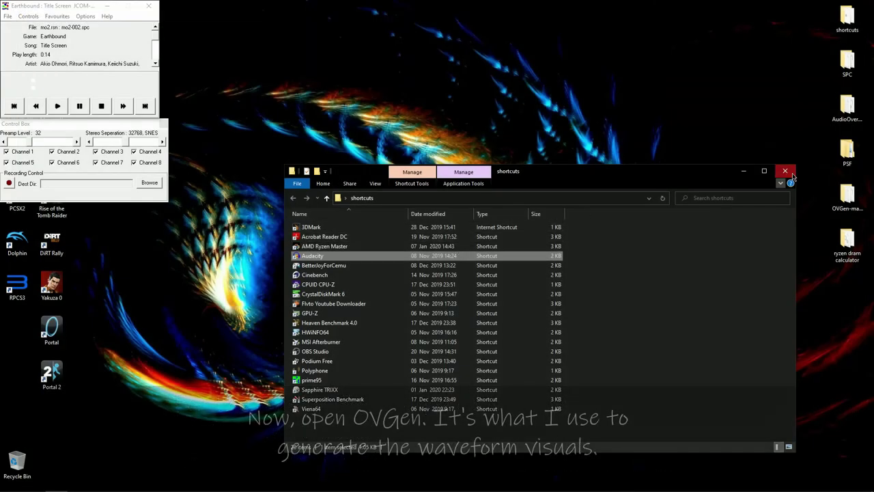
{"action": "left_click", "coordinate": [790, 172]}
{"action": "double_click", "coordinate": [844, 196]}
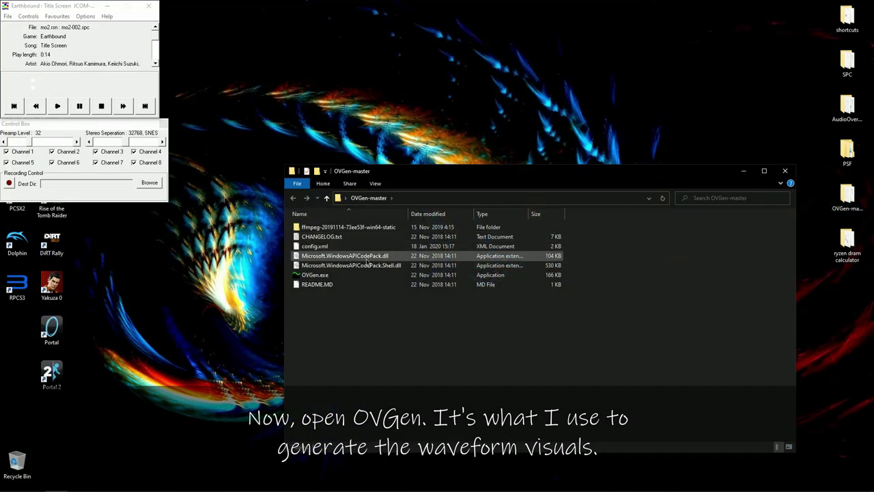
{"action": "left_click", "coordinate": [315, 274]}
{"action": "left_click", "coordinate": [785, 171]}
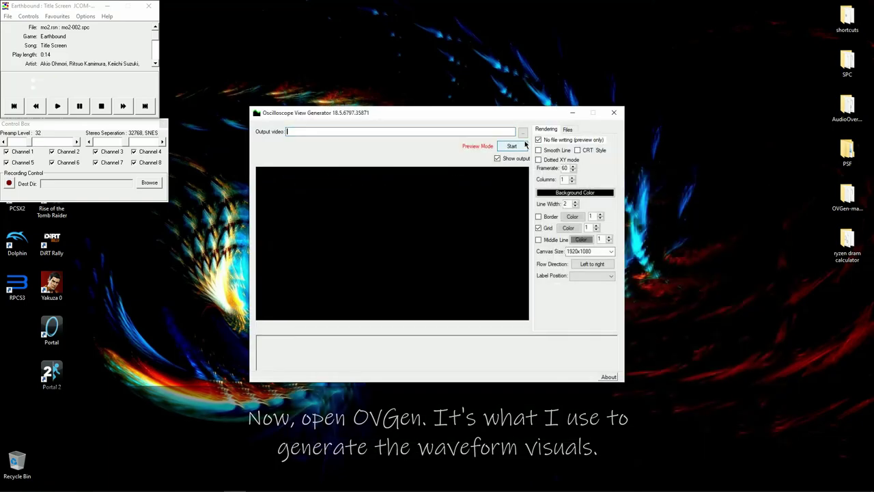
- Set the output video to earthbound title.mp4 in the Videos > Source folder and use two columns
{"action": "left_click", "coordinate": [520, 143]}
{"action": "left_click", "coordinate": [285, 237]}
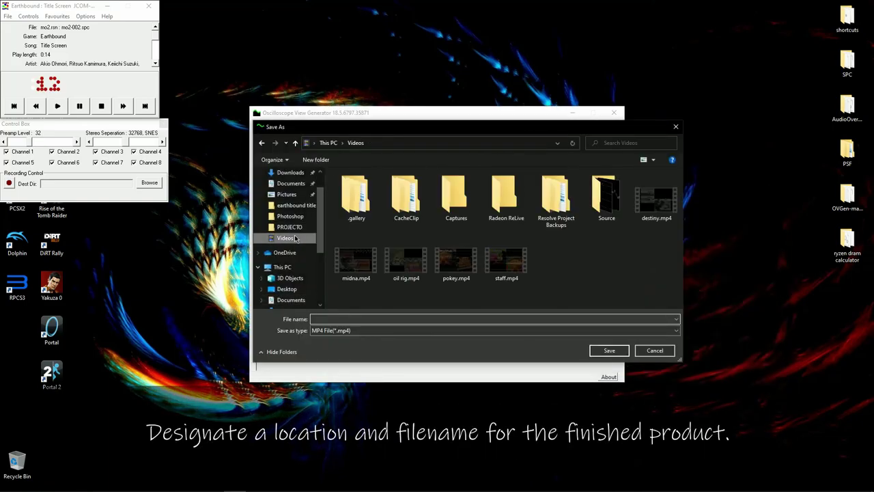
{"action": "double_click", "coordinate": [602, 213]}
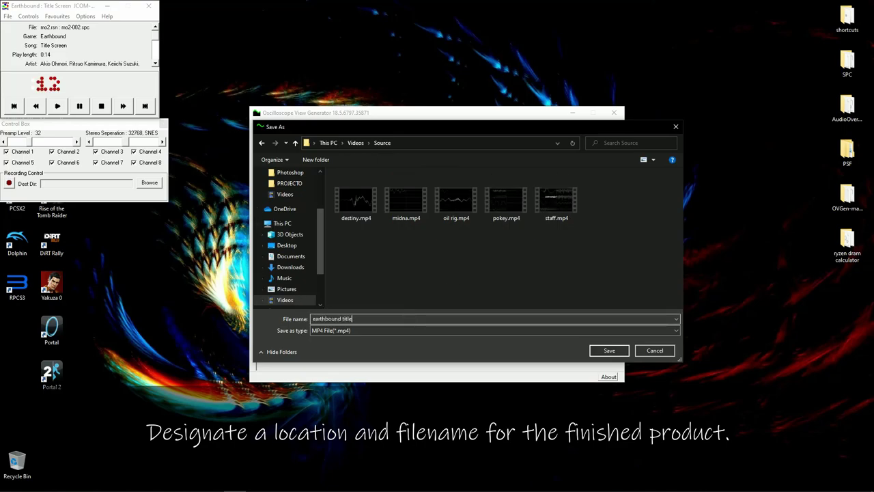
{"action": "key", "text": "Return"}
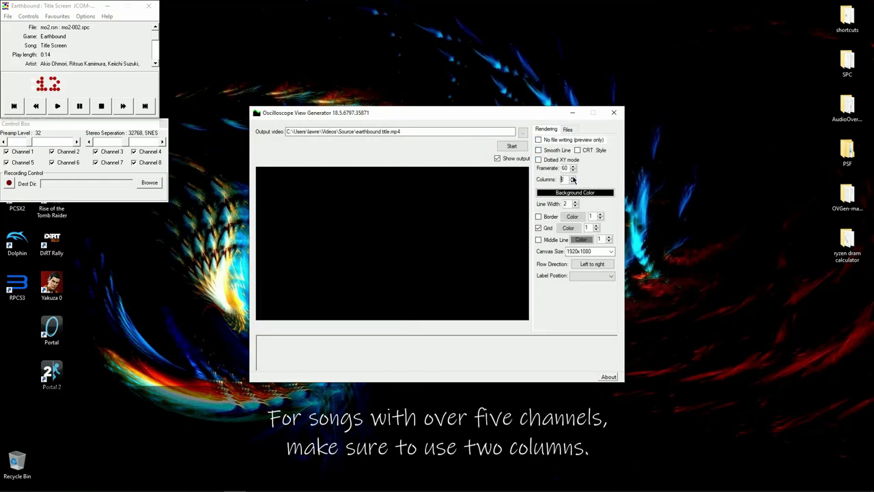
- Use main.wav from the earthbound title folder as master audio and add channel1.wav through channel8.wav as the waveform files
{"action": "left_click", "coordinate": [571, 131]}
{"action": "left_click", "coordinate": [570, 150]}
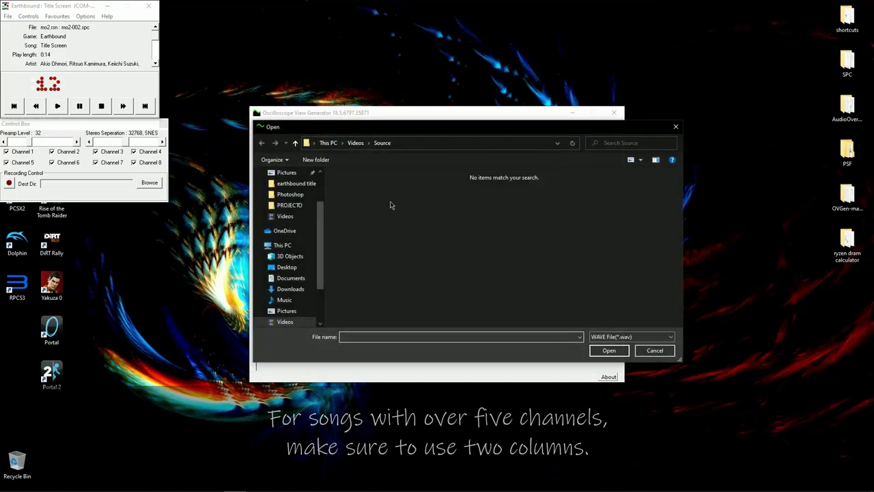
{"action": "left_click", "coordinate": [297, 183]}
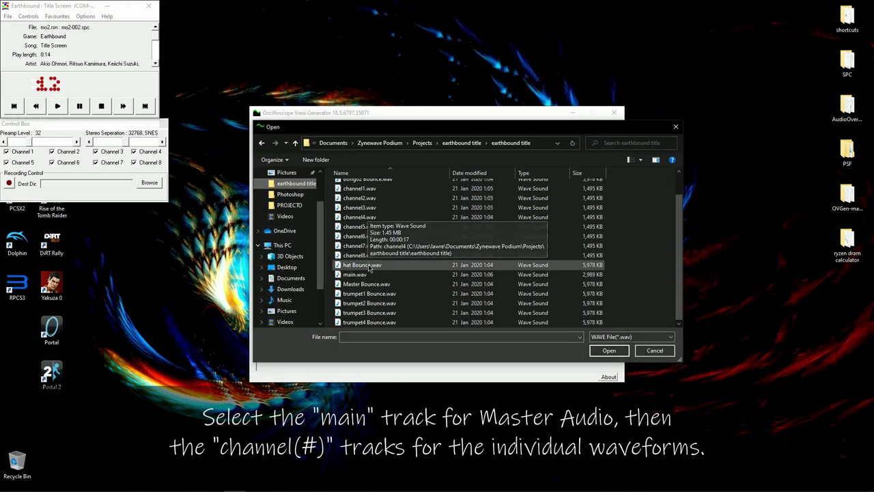
{"action": "double_click", "coordinate": [441, 301]}
{"action": "left_click", "coordinate": [540, 324]}
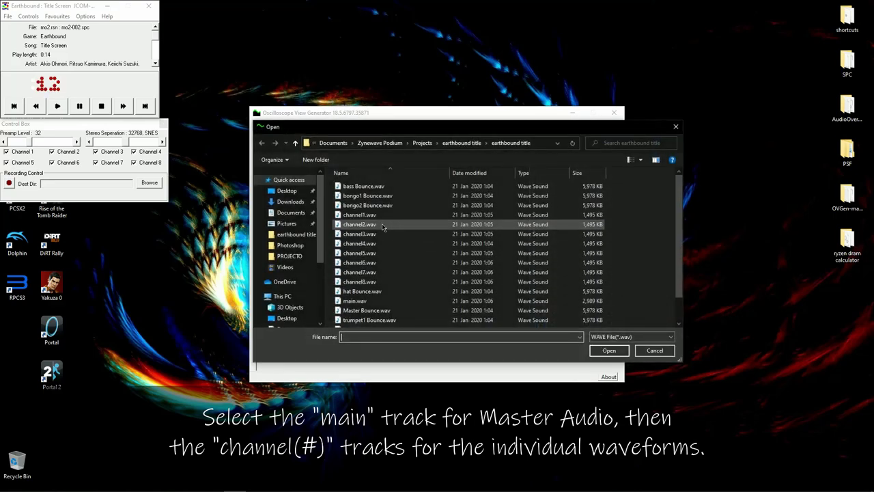
{"action": "left_click", "coordinate": [360, 281], "text": "shift"}
{"action": "left_click", "coordinate": [609, 350]}
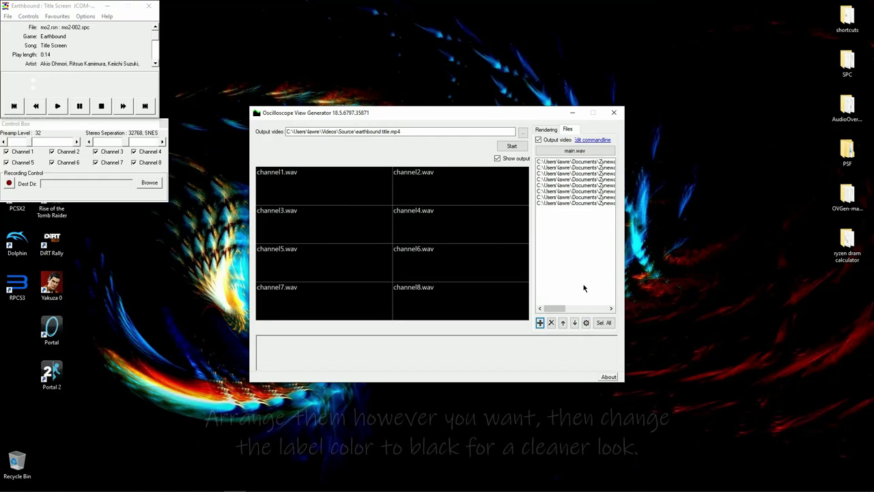
- Reorder the files so channels 1-4 and 5-8 each fill one column, and set every channel's label color to black
{"action": "left_click", "coordinate": [575, 185]}
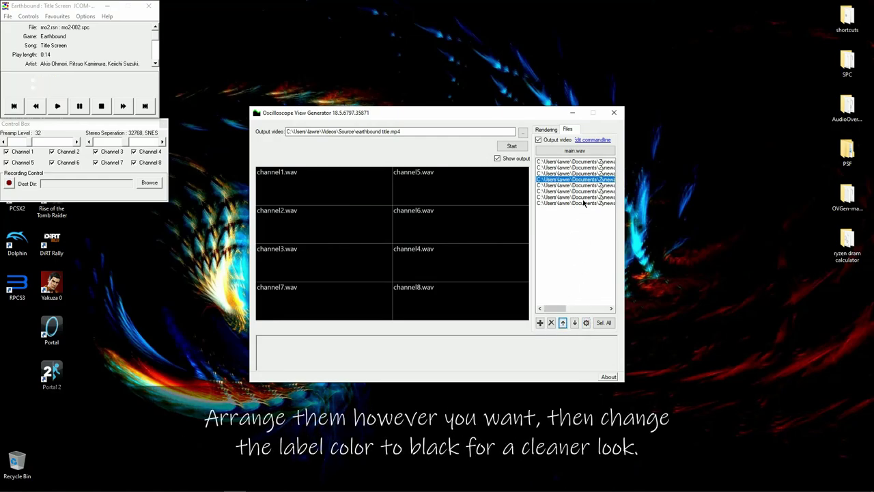
{"action": "left_click", "coordinate": [605, 327]}
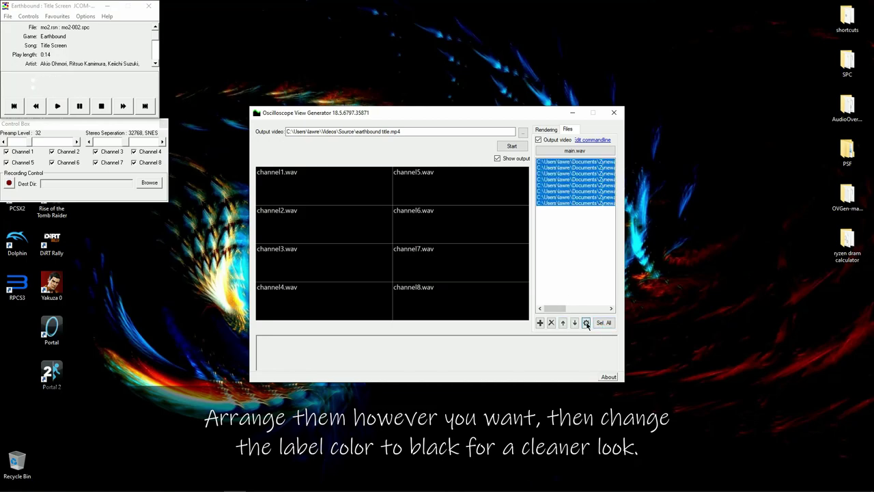
{"action": "left_click", "coordinate": [587, 323]}
{"action": "left_click", "coordinate": [474, 185]}
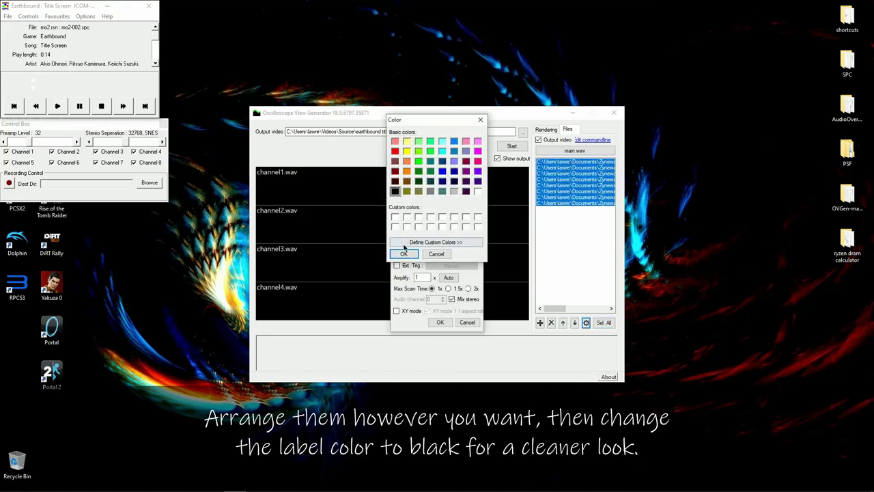
{"action": "left_click", "coordinate": [403, 253]}
{"action": "left_click", "coordinate": [439, 322]}
- Render the waveform video and play earthbound title.mp4 from the Videos > Source folder to review it
{"action": "left_click", "coordinate": [546, 130]}
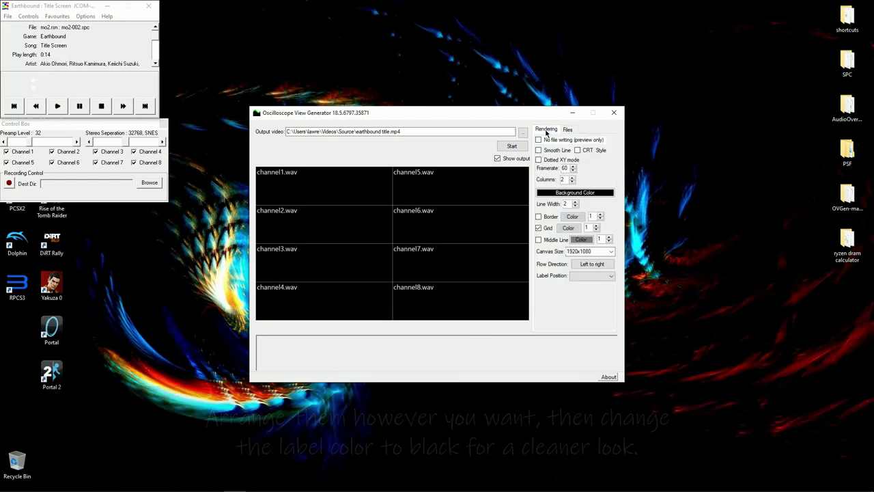
{"action": "left_click", "coordinate": [512, 147]}
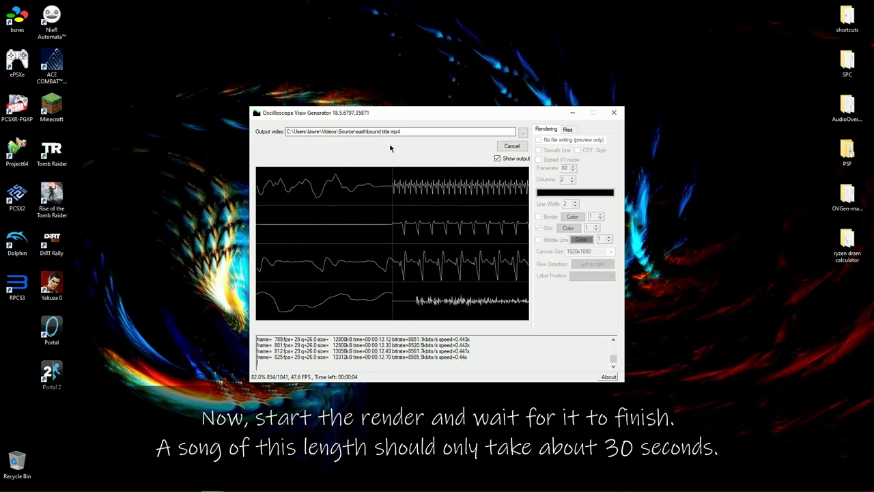
{"action": "left_click", "coordinate": [56, 481]}
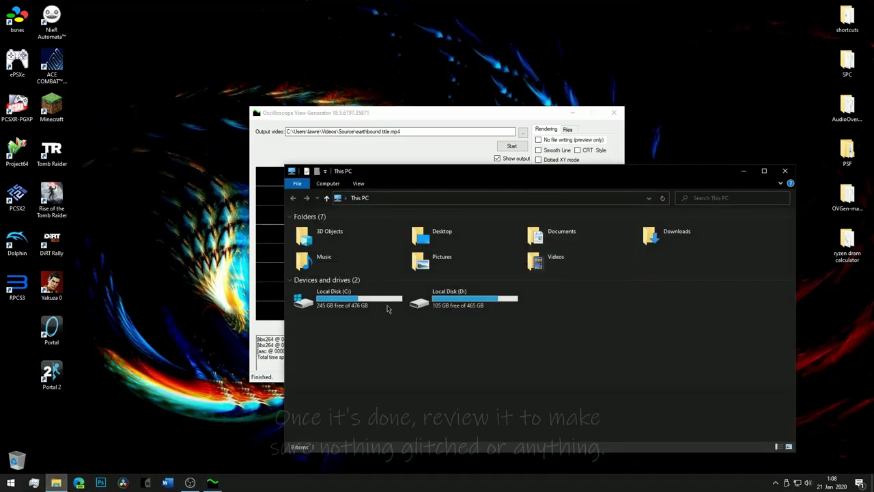
{"action": "double_click", "coordinate": [576, 267]}
{"action": "double_click", "coordinate": [575, 254]}
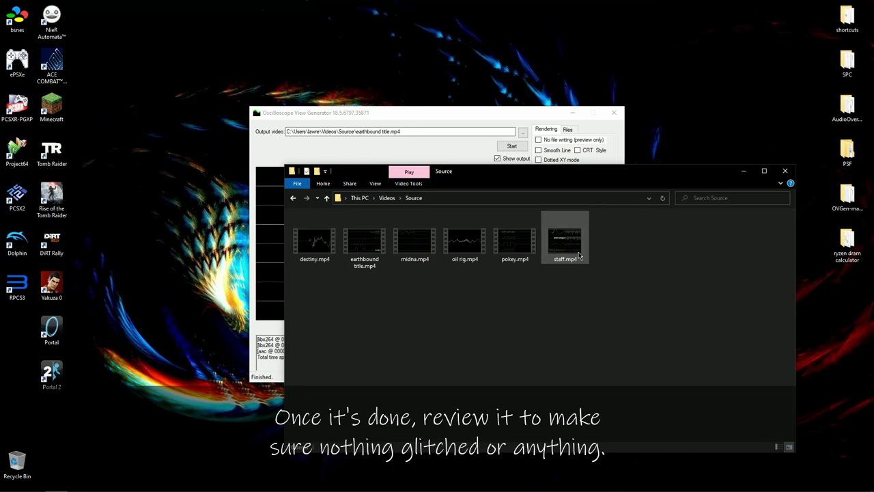
{"action": "double_click", "coordinate": [367, 246]}
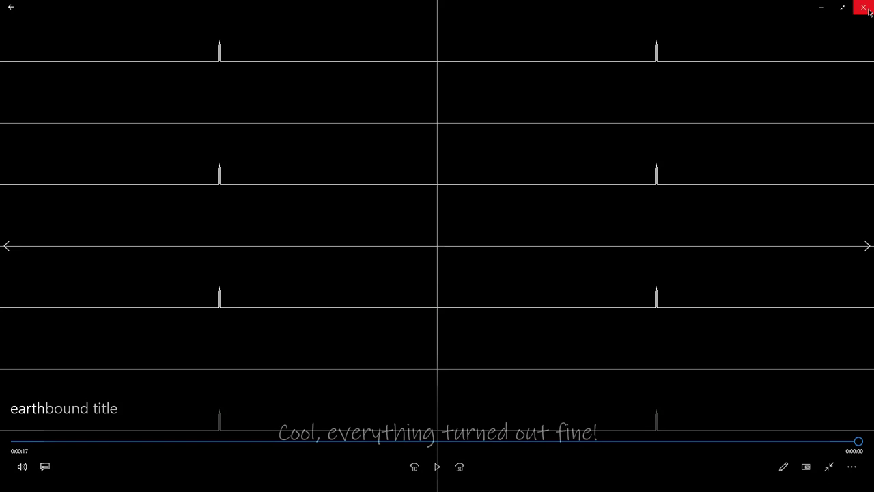
- Close the video, its folder and OVGen, and launch DaVinci Resolve, allowing FusionScript services through the firewall
{"action": "left_click", "coordinate": [869, 10]}
{"action": "left_click", "coordinate": [784, 170]}
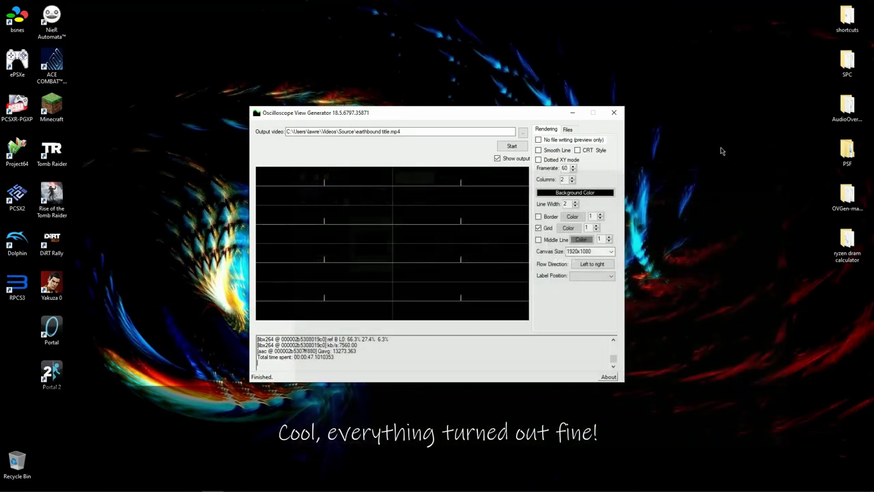
{"action": "left_click", "coordinate": [613, 112]}
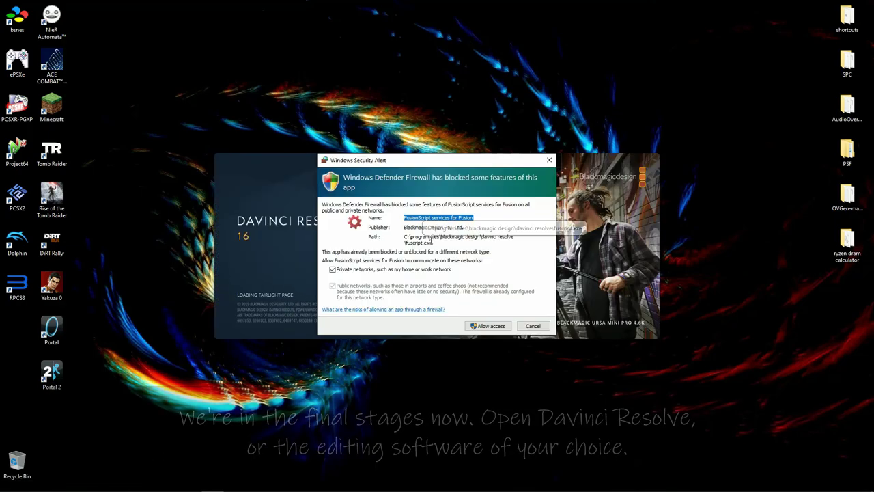
{"action": "left_click", "coordinate": [491, 326]}
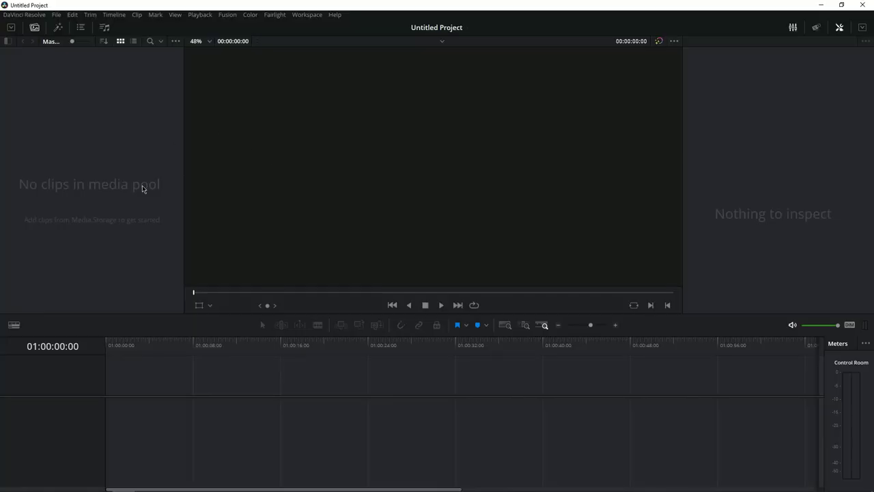
- Import earthbound title.mp4 from Videos > Source into the media pool and change the timeline frame rate to match it
{"action": "key", "text": "ctrl+i"}
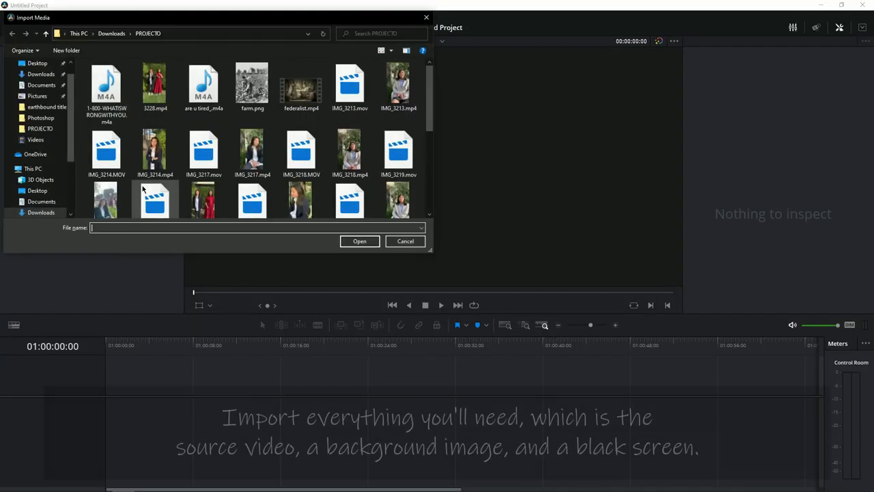
{"action": "left_click", "coordinate": [35, 140]}
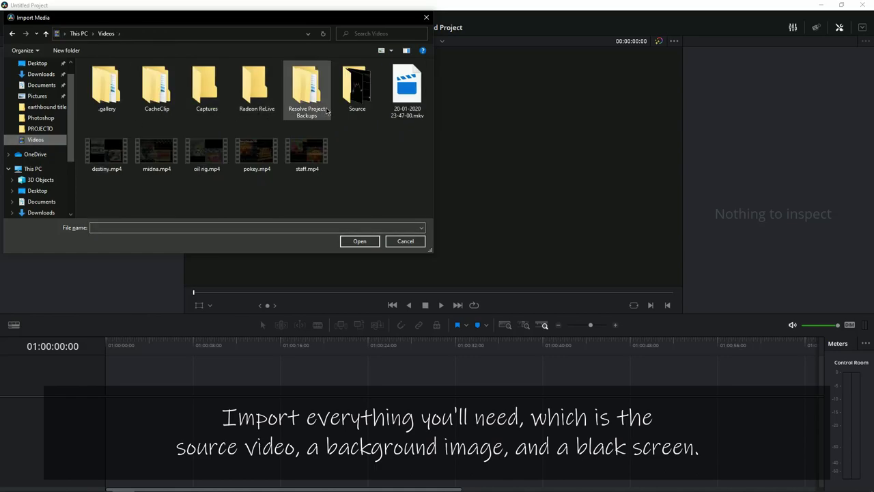
{"action": "double_click", "coordinate": [357, 85]}
{"action": "double_click", "coordinate": [156, 94]}
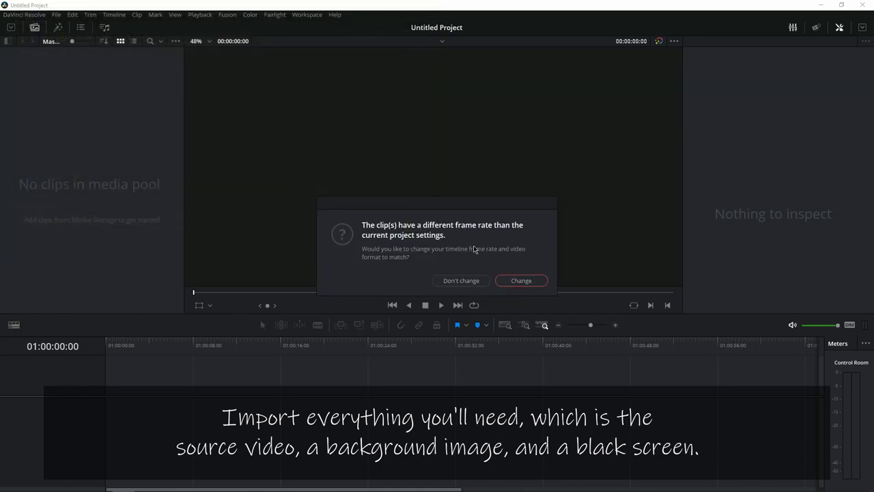
{"action": "left_click", "coordinate": [522, 281]}
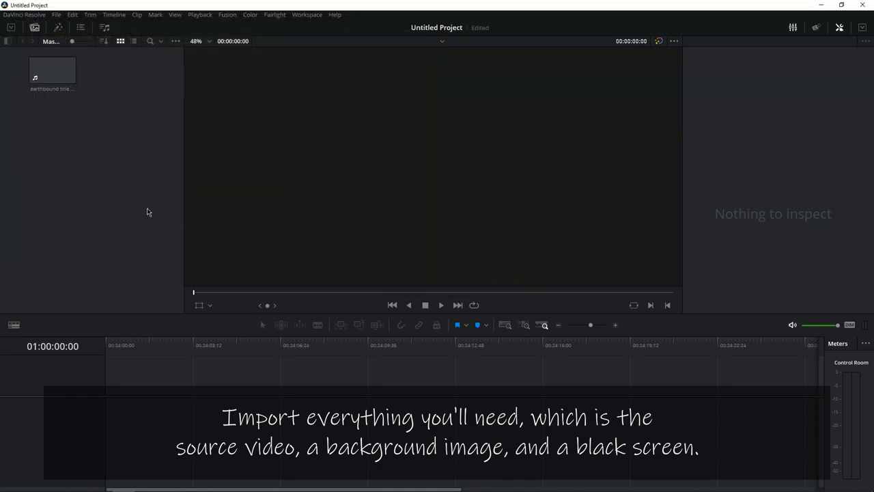
- Import black.jpg from the Pictures > Photoshop folder into the media pool
{"action": "key", "text": "ctrl+i"}
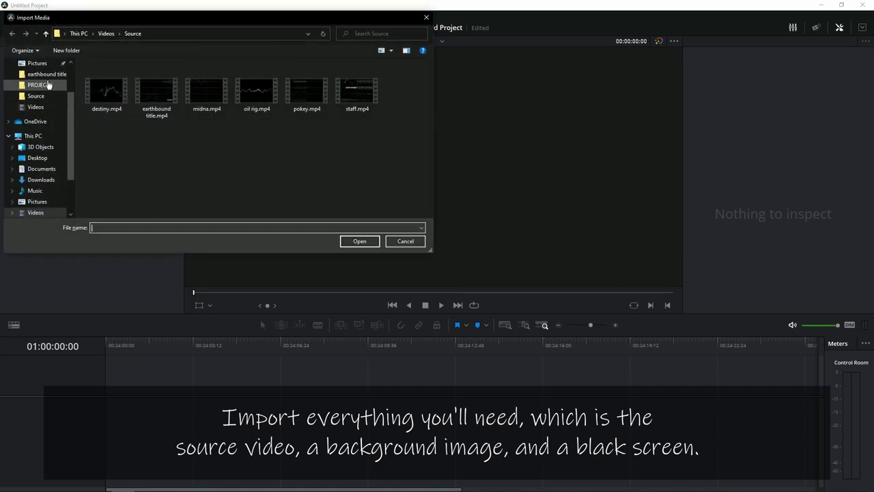
{"action": "left_click", "coordinate": [36, 201]}
{"action": "double_click", "coordinate": [207, 87]}
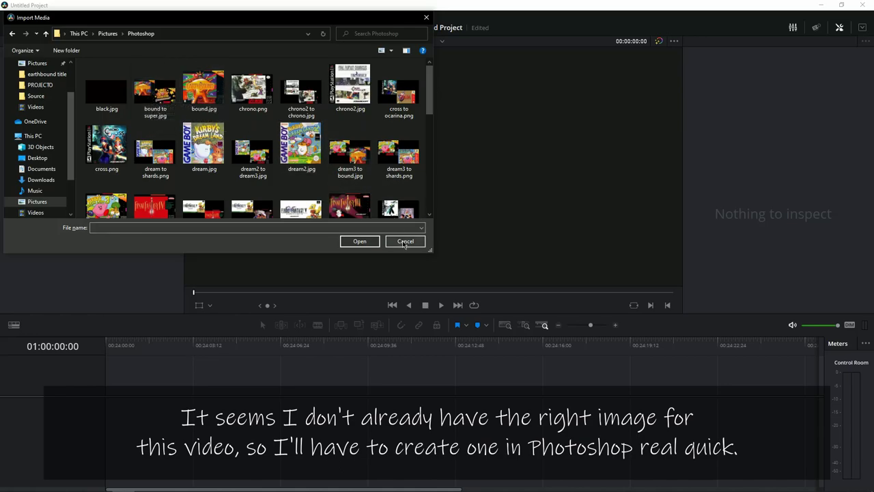
{"action": "double_click", "coordinate": [101, 95]}
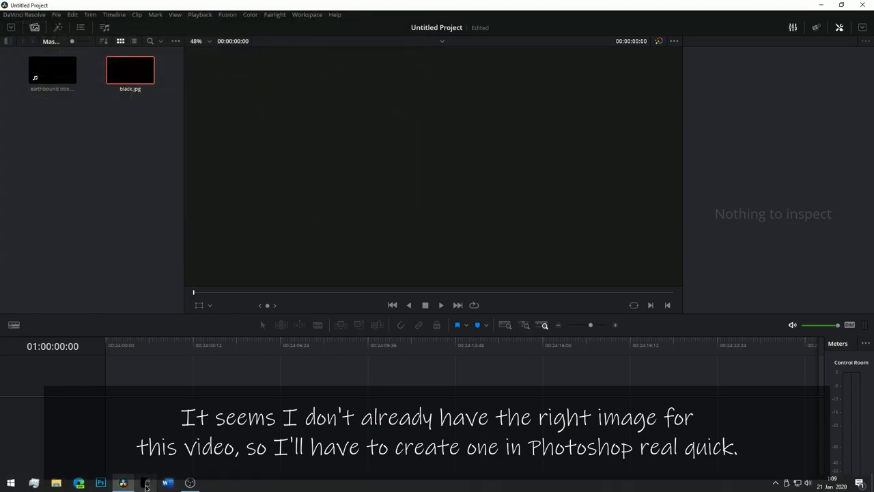
- Switch to Photoshop to create the background image, and import bound to dream3.jpg into the DaVinci Resolve media pool
{"action": "left_click", "coordinate": [101, 482]}
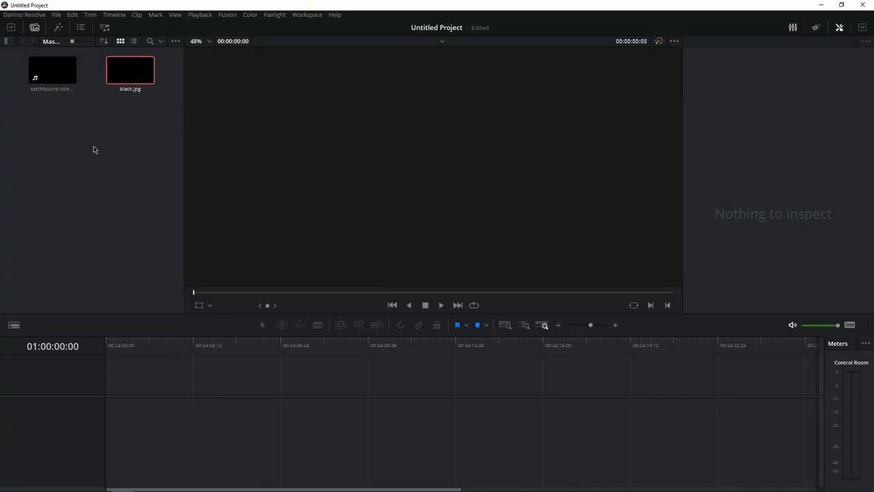
{"action": "key", "text": "ctrl+i"}
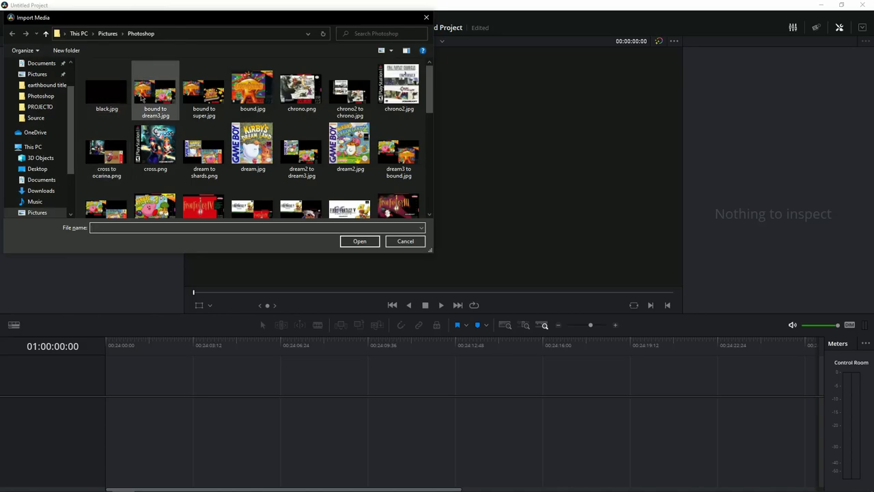
{"action": "double_click", "coordinate": [162, 95]}
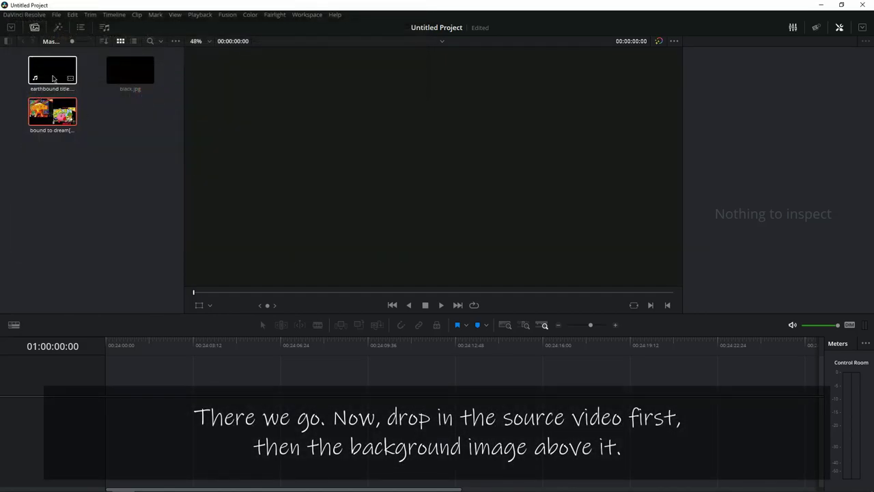
- Place earthbound title.mp4 at the timeline's start and the bound to dream3 image on the video track above it
{"action": "left_click_drag", "start_coordinate": [131, 314], "coordinate": [104, 414]}
{"action": "key", "text": "ctrl+z"}
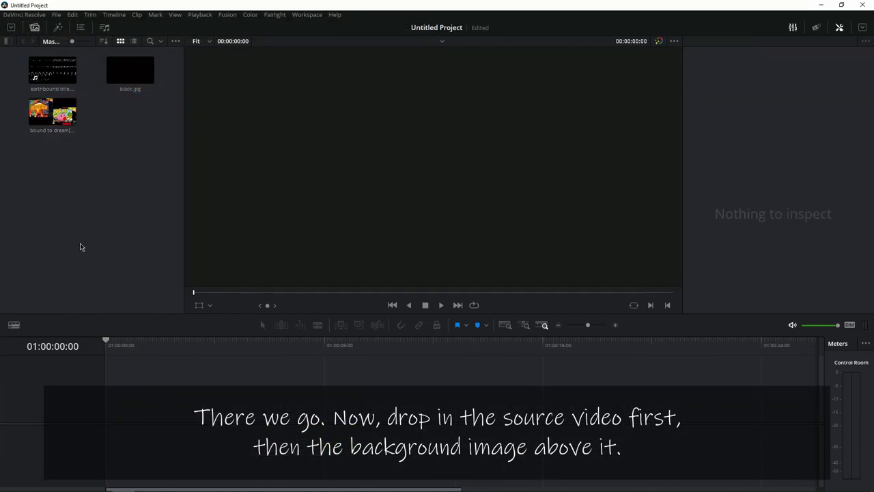
{"action": "left_click_drag", "start_coordinate": [107, 234], "coordinate": [113, 404]}
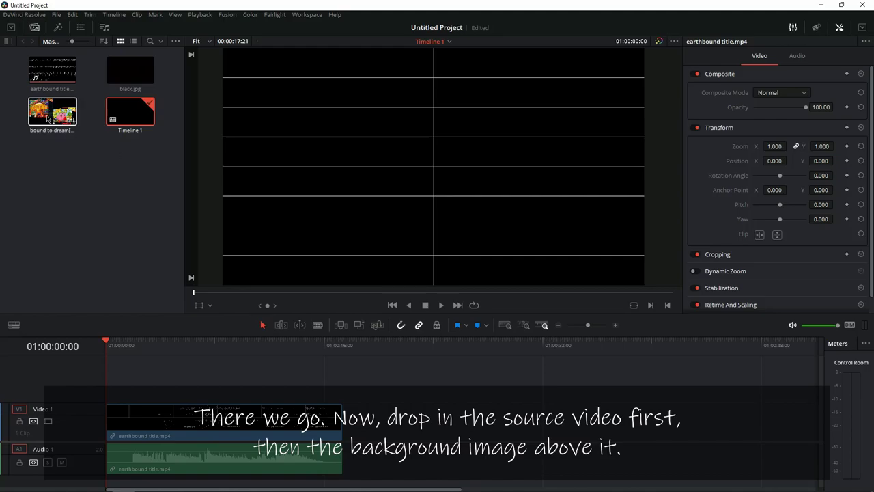
{"action": "left_click_drag", "start_coordinate": [56, 141], "coordinate": [341, 379]}
- Move the trimmed source clip to the timeline's start, shorten the background image to match, and set the image's opacity to 20
{"action": "left_click_drag", "start_coordinate": [110, 423], "coordinate": [130, 424]}
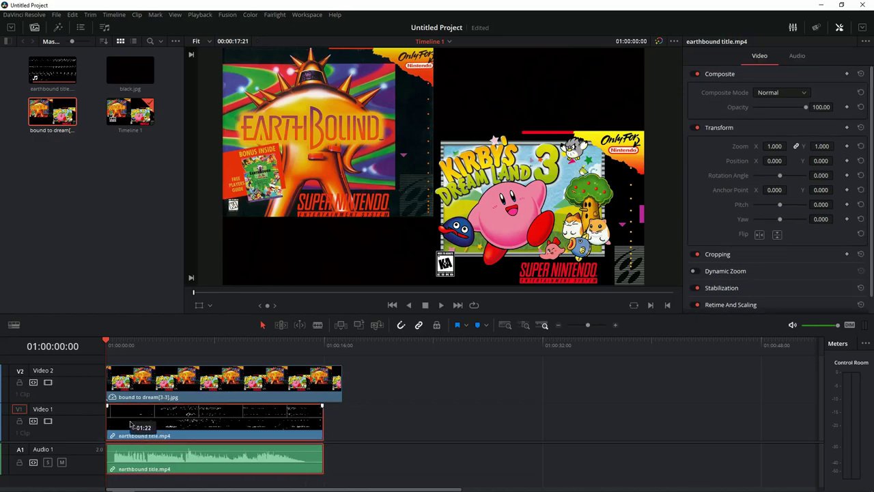
{"action": "left_click", "coordinate": [245, 391]}
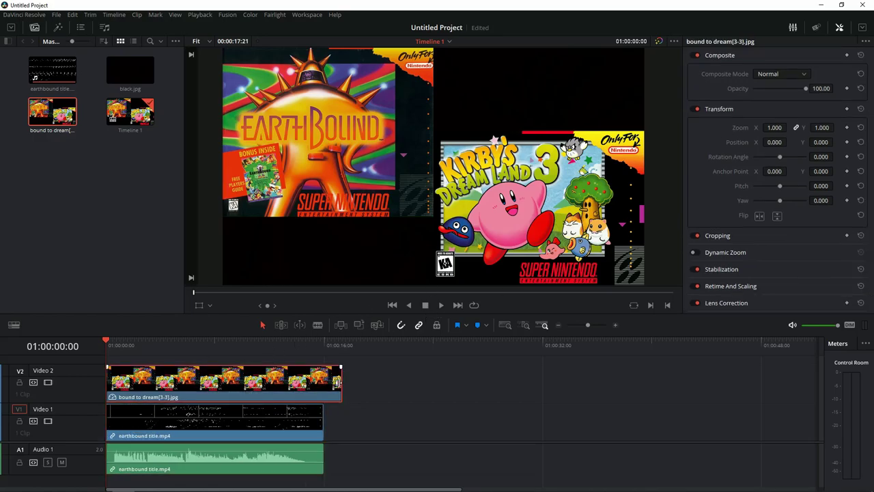
{"action": "left_click_drag", "start_coordinate": [339, 377], "coordinate": [323, 377]}
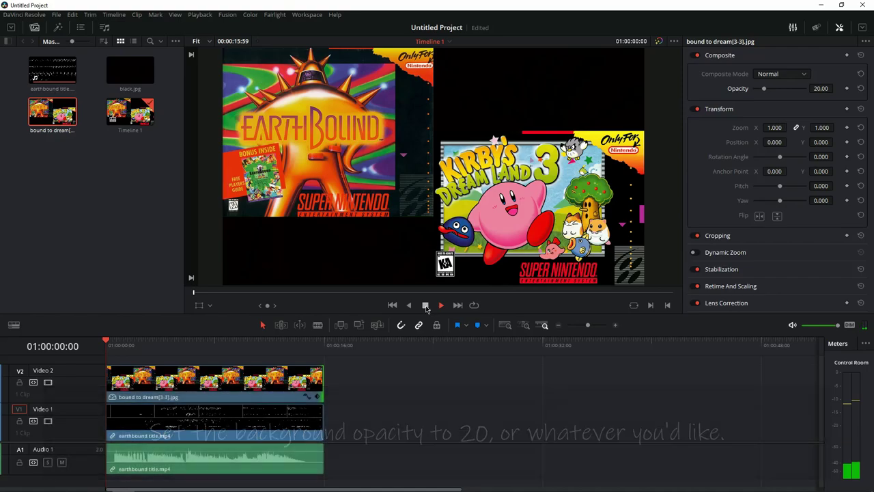
{"action": "key", "text": "space"}
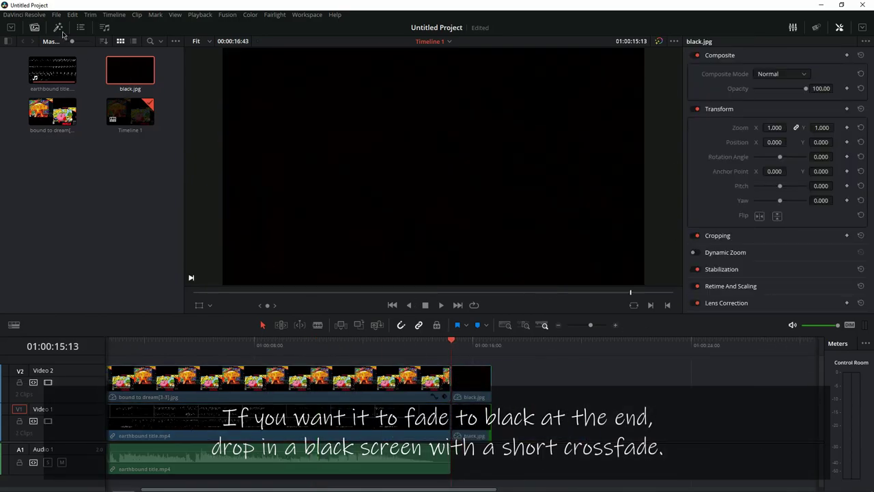
- Add cross dissolves into the black clips on both video tracks and a Cross Fade -3 dB at the audio's end
{"action": "left_click", "coordinate": [58, 27]}
{"action": "left_click_drag", "start_coordinate": [112, 119], "coordinate": [469, 376]}
{"action": "left_click_drag", "start_coordinate": [99, 119], "coordinate": [452, 415]}
{"action": "left_click", "coordinate": [41, 78]}
{"action": "left_click_drag", "start_coordinate": [116, 106], "coordinate": [434, 455]}
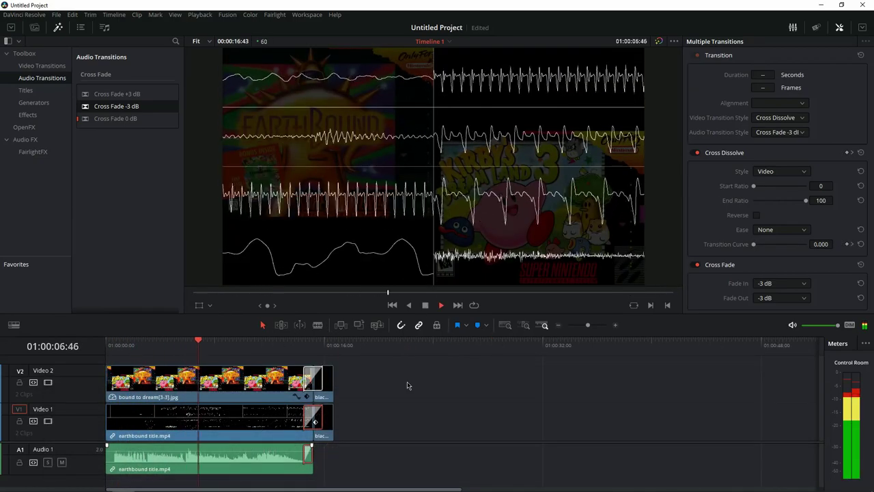
- Save the project as "earthbound title" and give the render output file the same name
{"action": "left_click", "coordinate": [407, 386]}
{"action": "left_click", "coordinate": [56, 15]}
{"action": "left_click", "coordinate": [75, 69]}
{"action": "type", "text": "earthbound title"}
{"action": "key", "text": "Return"}
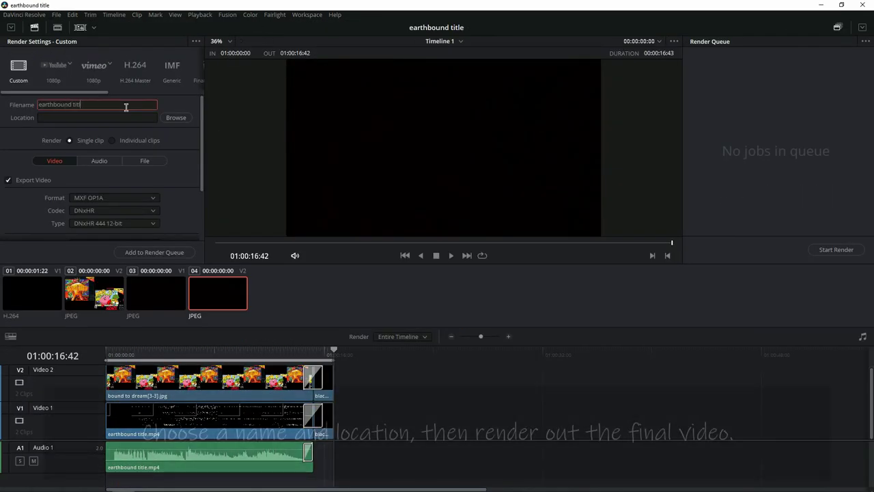
- Set the render to MP4 with H.264 video and AAC audio in the Videos folder, and render the queued timeline
{"action": "left_click", "coordinate": [123, 197]}
{"action": "left_click", "coordinate": [94, 162]}
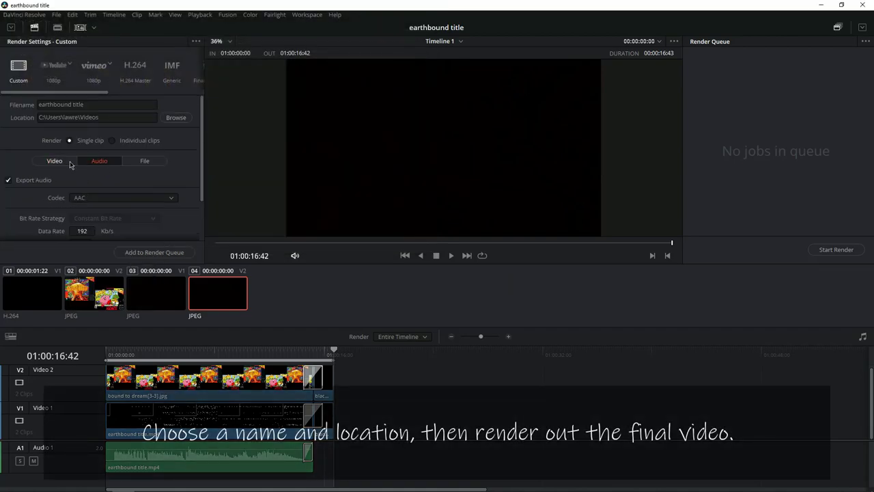
{"action": "left_click", "coordinate": [154, 252]}
{"action": "left_click", "coordinate": [836, 250]}
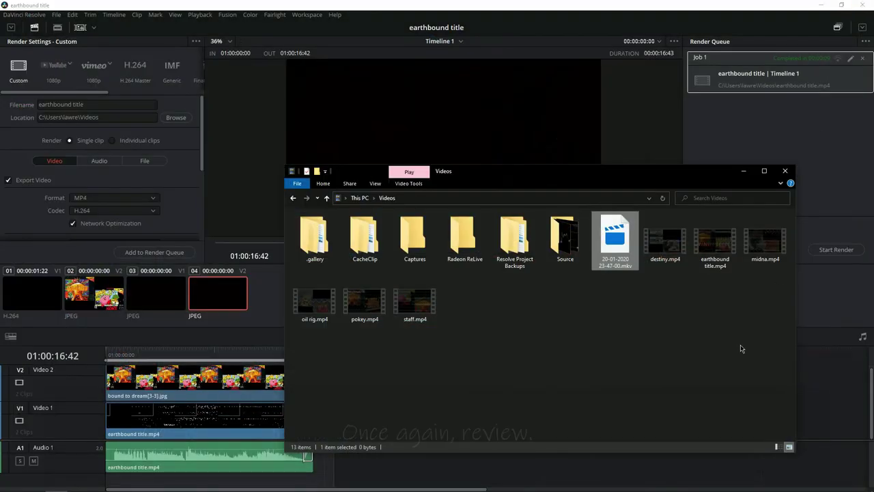
- Play the rendered earthbound title.mp4 from the Videos folder to review it, and close the player, the folder and DaVinci Resolve
{"action": "double_click", "coordinate": [716, 246]}
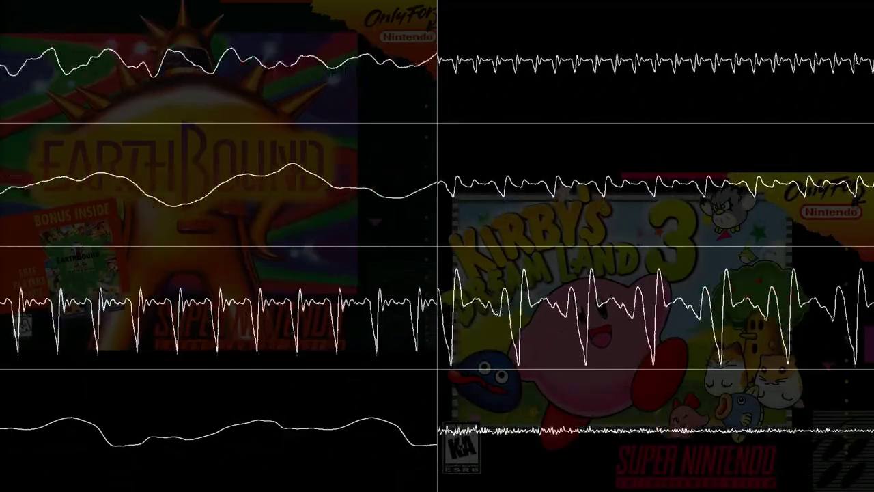
{"action": "mouse_move", "coordinate": [436, 247]}
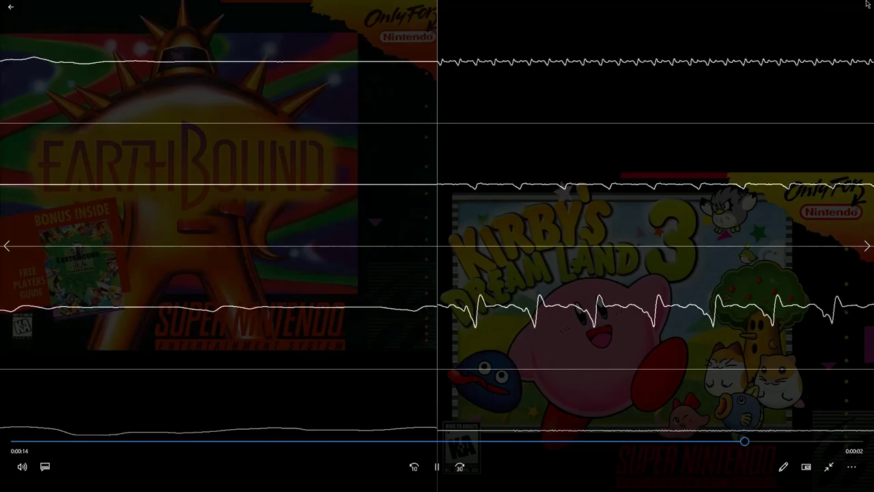
{"action": "mouse_move", "coordinate": [865, 5]}
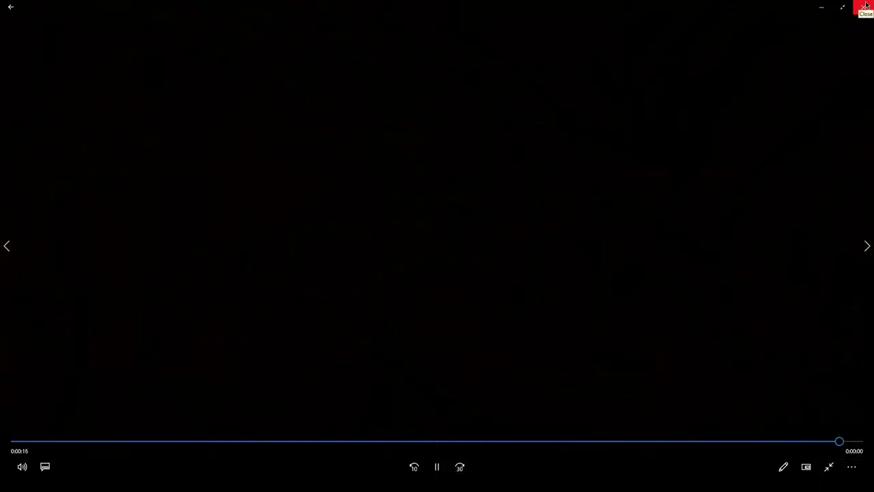
{"action": "left_click", "coordinate": [865, 6]}
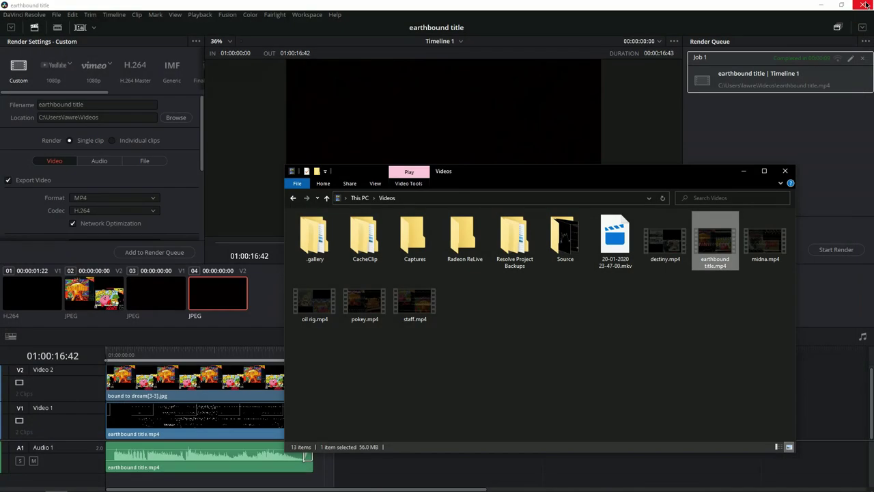
{"action": "left_click", "coordinate": [785, 171]}
{"action": "left_click", "coordinate": [863, 6]}
- Switch to YouTube in Edge and upload earthbound title.mp4 with the title "Title Screen — Earthbound (Kirby's Dream Land 3 Soundfont)"
{"action": "mouse_move", "coordinate": [121, 473]}
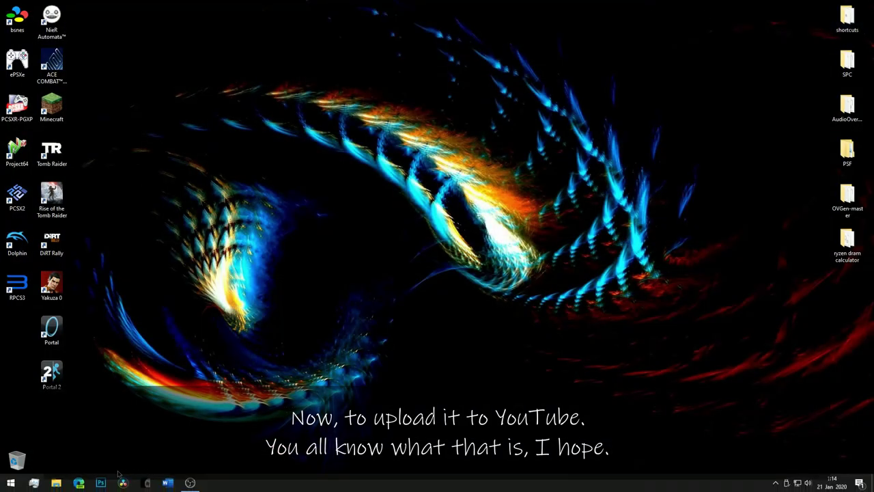
{"action": "left_click", "coordinate": [78, 483]}
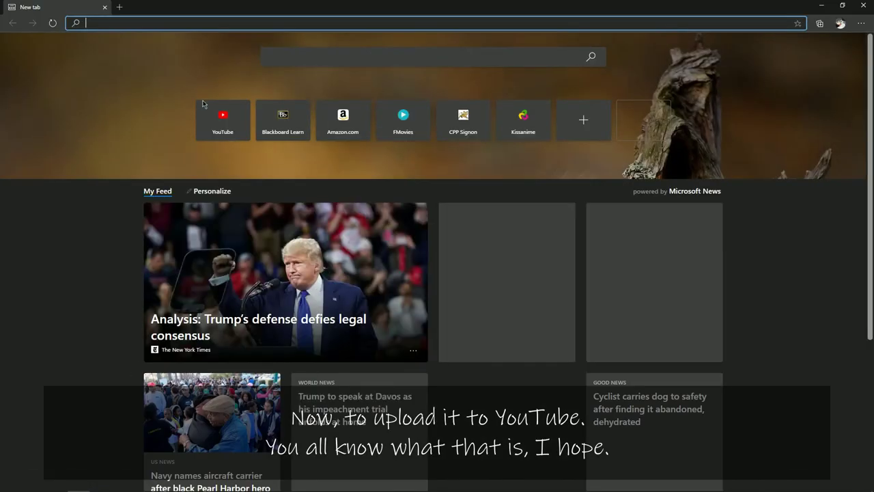
{"action": "left_click", "coordinate": [209, 110]}
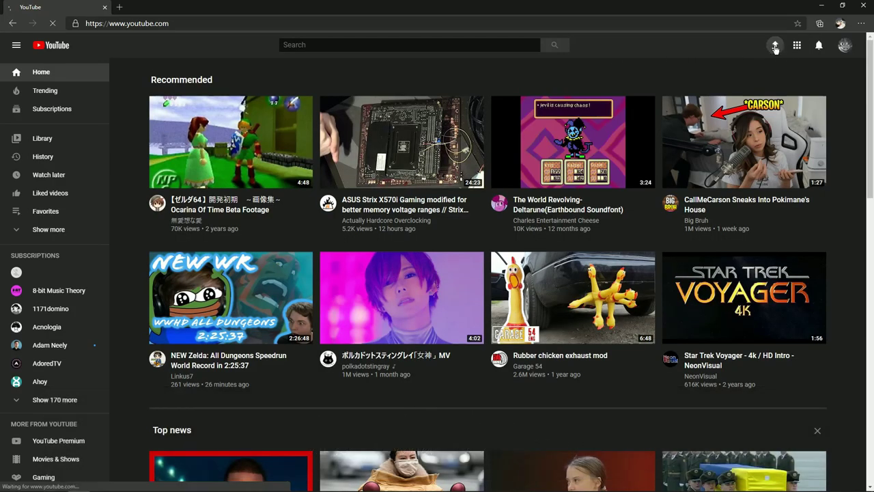
{"action": "left_click", "coordinate": [775, 46]}
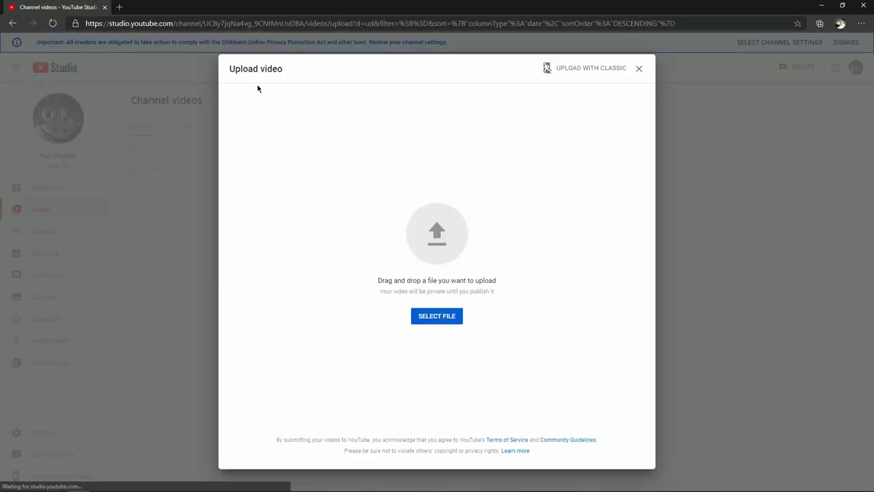
{"action": "left_click", "coordinate": [437, 315]}
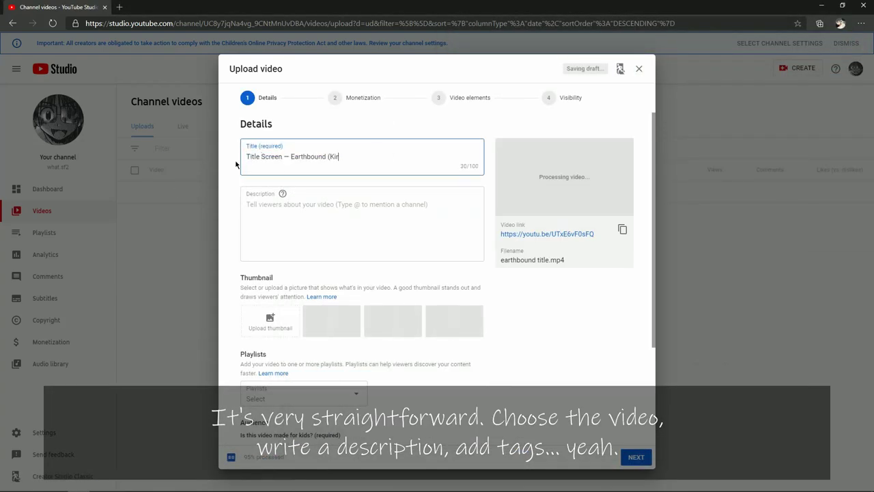
{"action": "type", "text": "ont"}
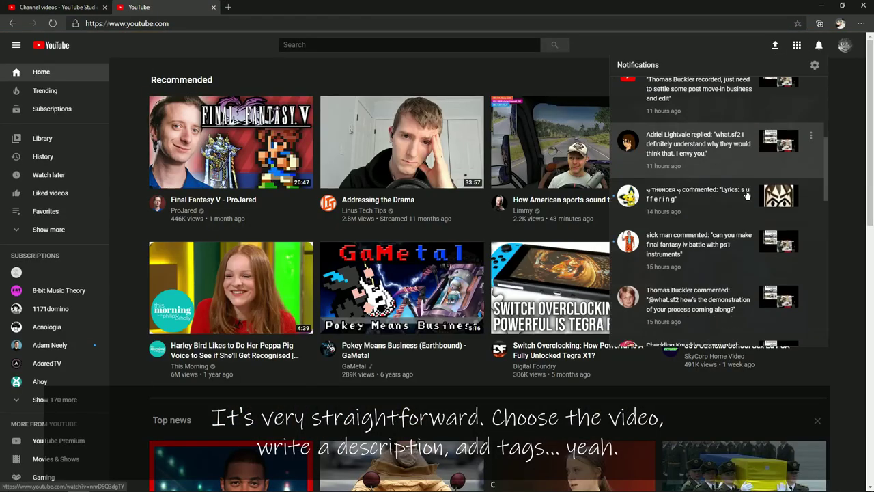
- Check the YouTube notifications and write a description crediting the requester, plus "something nice and easy that was perfect for a tutorial request"
{"action": "scroll", "coordinate": [772, 195], "scroll_direction": "down", "scroll_amount": 5}
{"action": "left_click", "coordinate": [214, 7]}
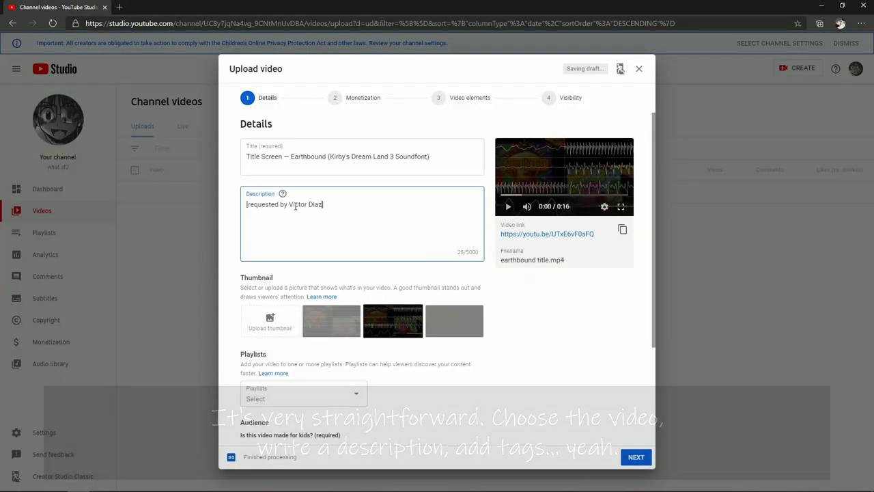
{"action": "type", "text": "something nice and easy that was perfect for a tutorial request"}
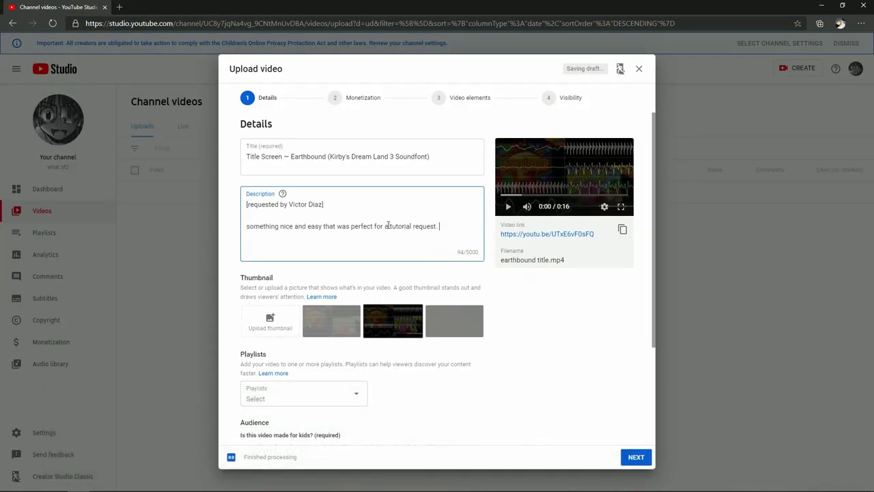
- Upload the full-brightness Earthbound and Kirby box-art image as the video's thumbnail and enter the video's tags
{"action": "left_click", "coordinate": [271, 328]}
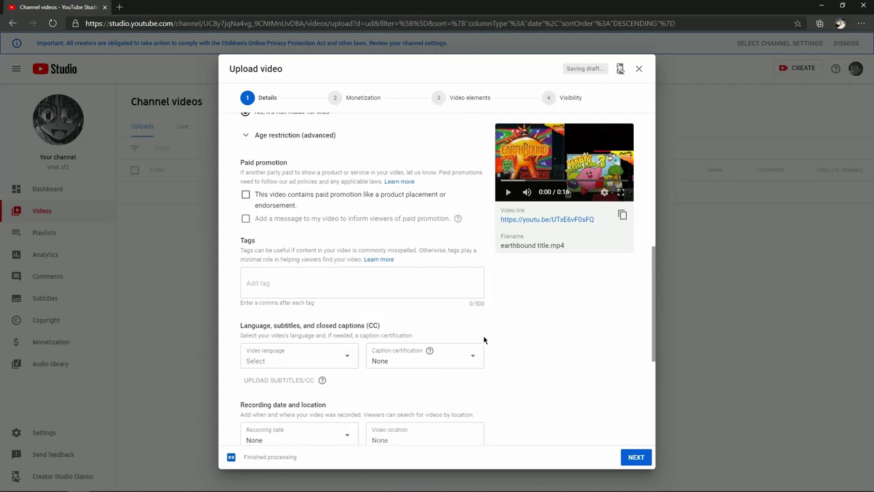
{"action": "left_click", "coordinate": [350, 281]}
{"action": "type", "text": "ear"}
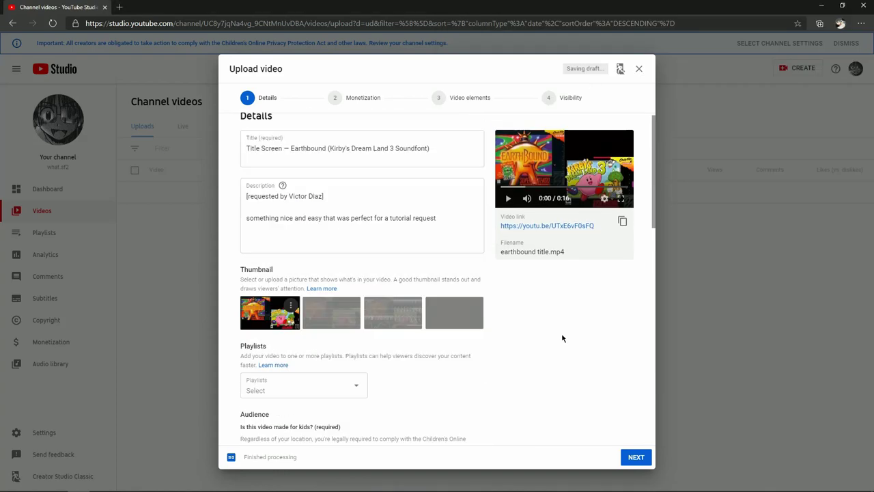
- Schedule the video to publish as public on Jan 21, 2020 at 9:00 AM
{"action": "left_click", "coordinate": [636, 456]}
{"action": "left_click", "coordinate": [636, 457]}
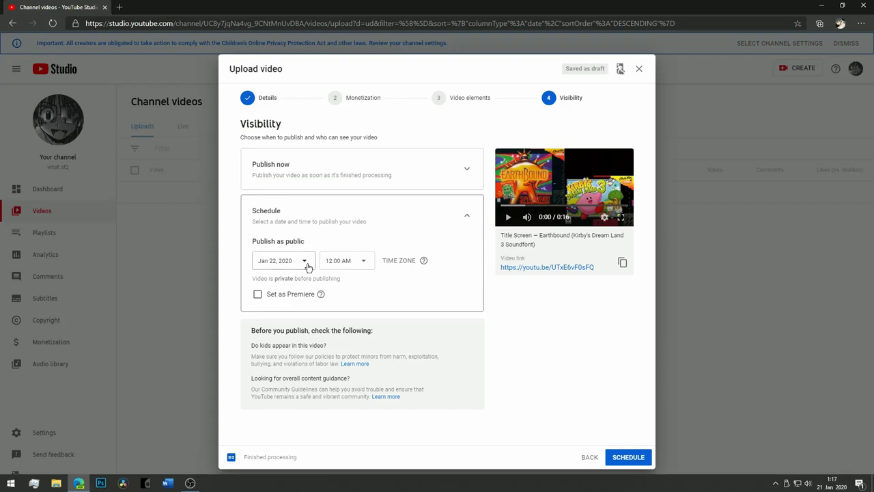
{"action": "left_click", "coordinate": [345, 260]}
{"action": "left_click", "coordinate": [341, 425]}
{"action": "left_click", "coordinate": [275, 99]}
{"action": "left_click", "coordinate": [468, 234]}
{"action": "type", "text": "that'll be posted soon, by the way"}
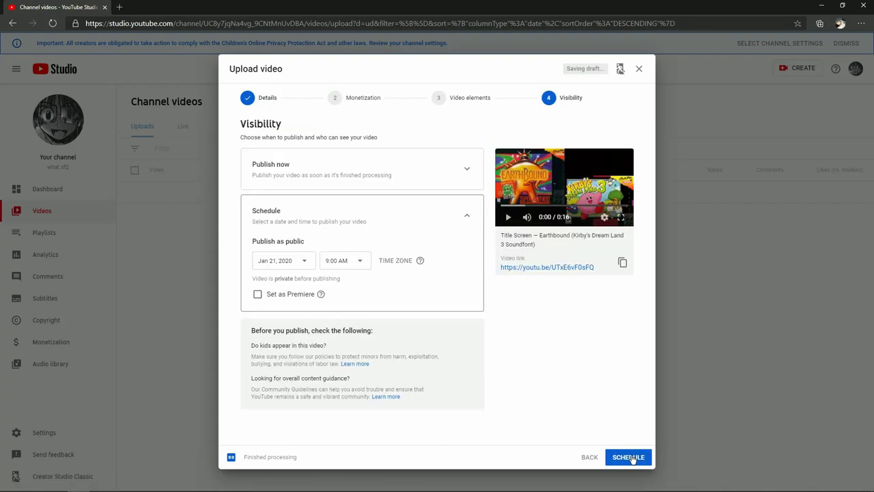
{"action": "left_click", "coordinate": [628, 458]}
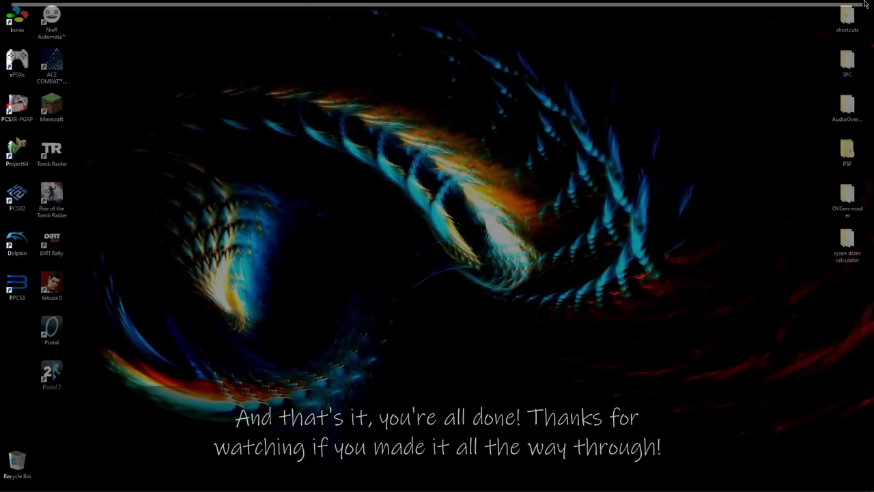